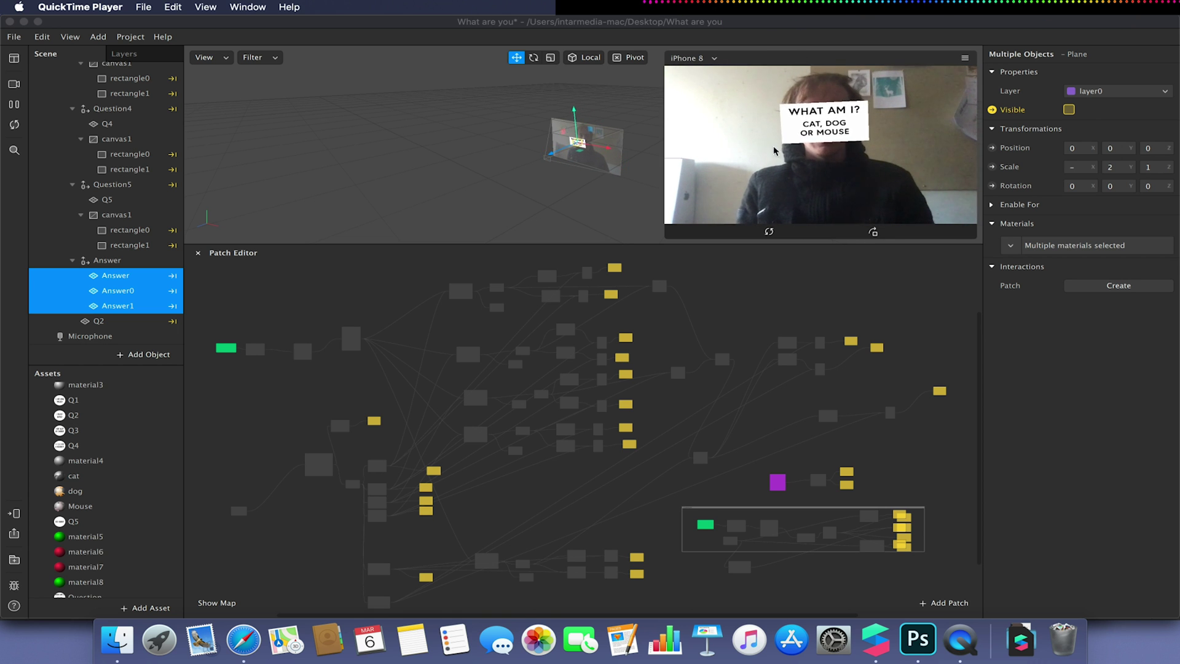
# Switch to the Spark AR Studio window showing the 'What are you' quiz filter.
pyautogui.click(651, 234)
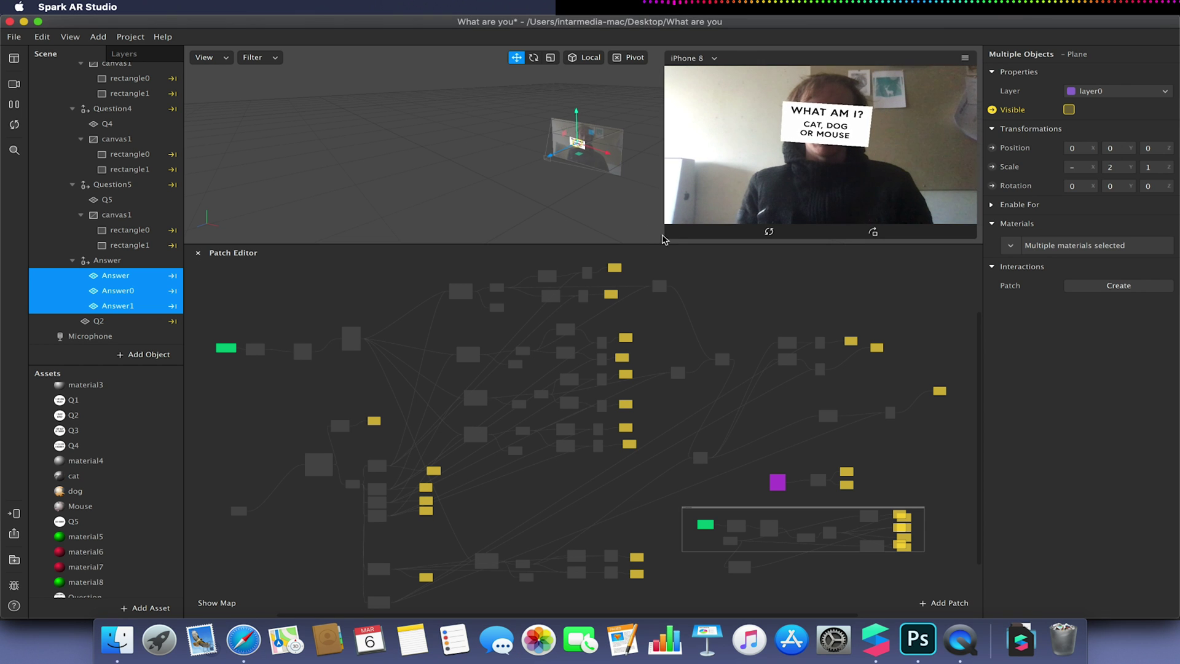
# Enlarge the simulator and tap through the five quiz questions until the mouse result appears.
pyautogui.moveTo(666, 239); pyautogui.dragTo(418, 393)
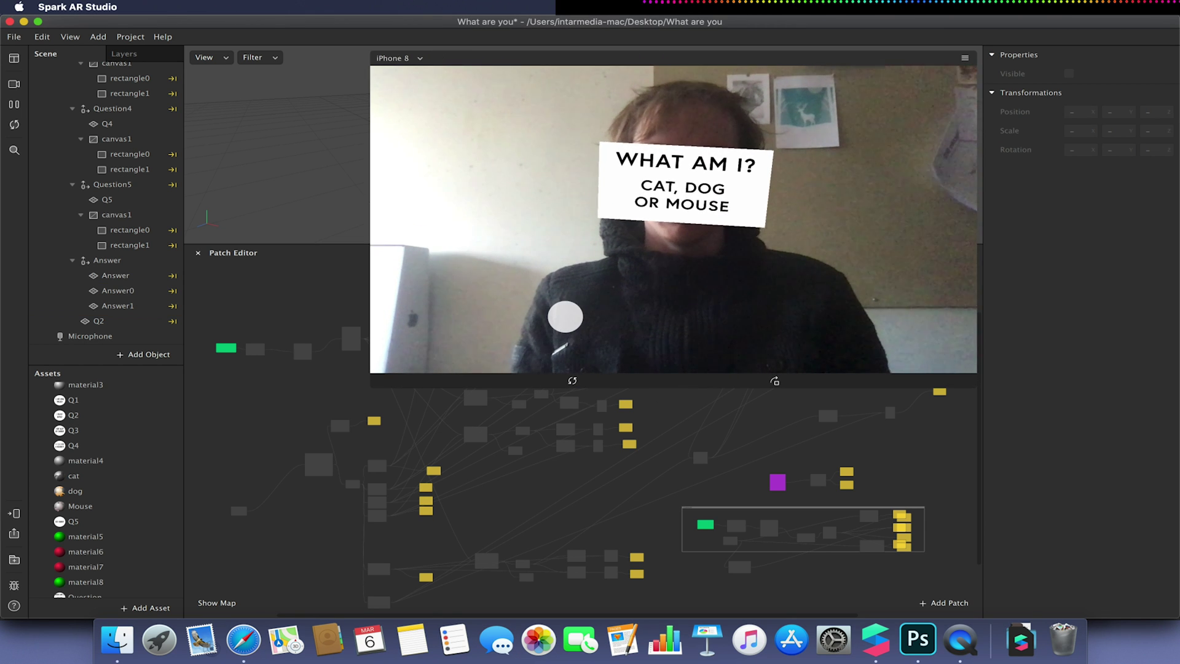
pyautogui.click(787, 293)
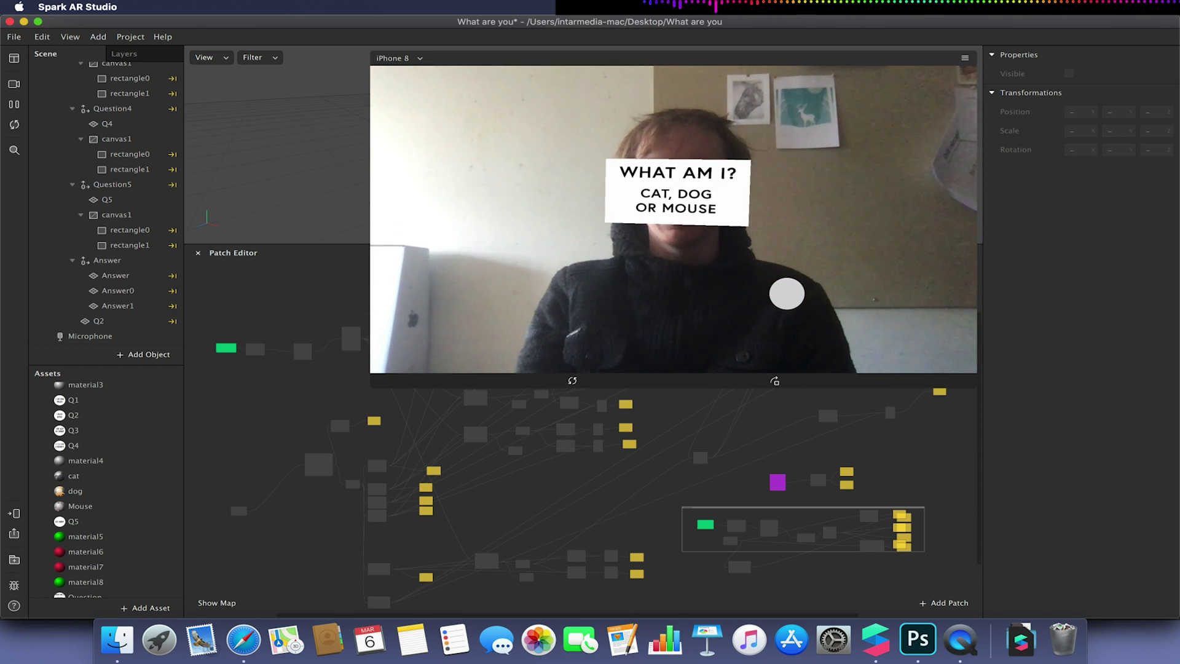
pyautogui.click(787, 294)
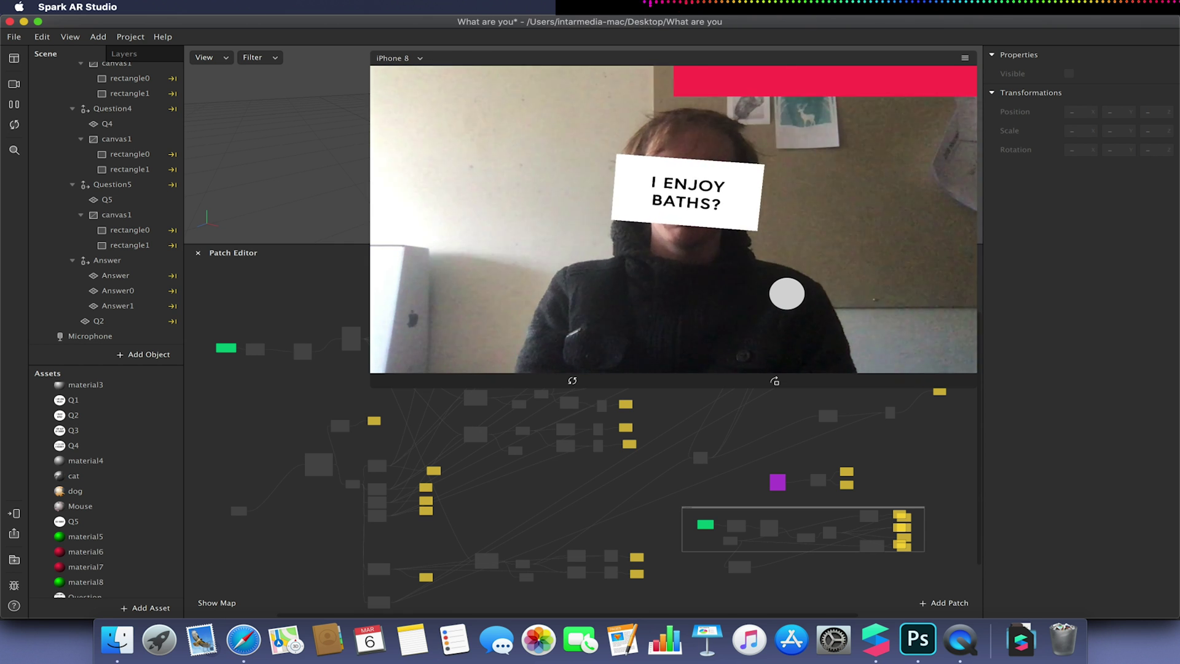
pyautogui.click(787, 294)
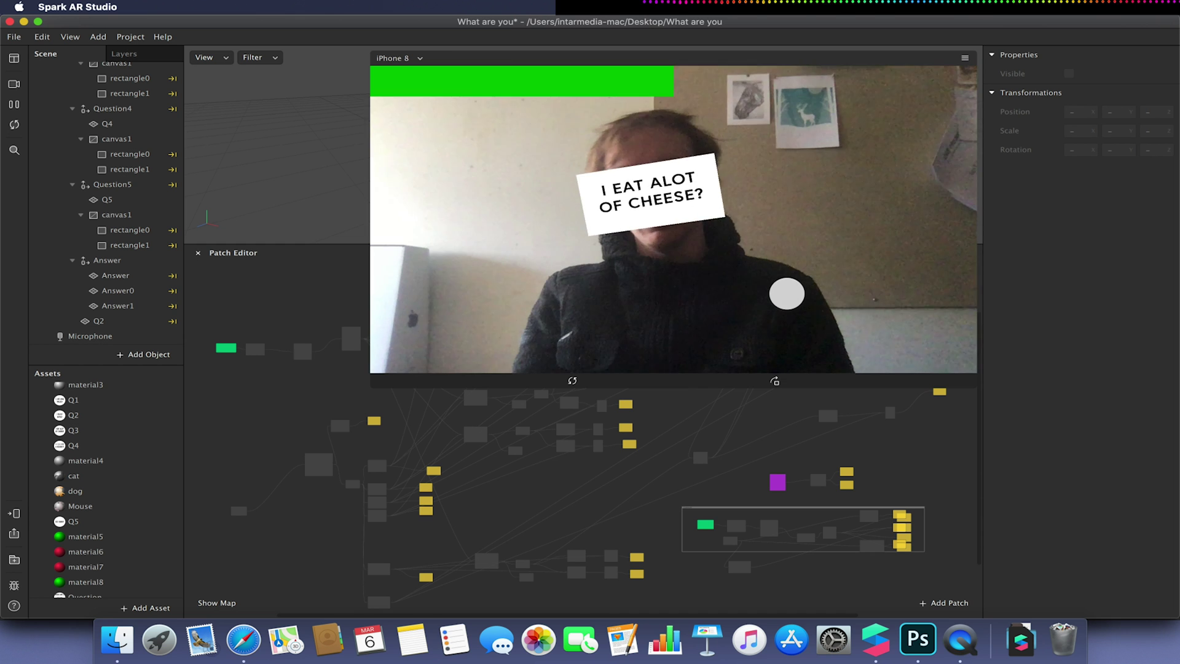
pyautogui.click(787, 294)
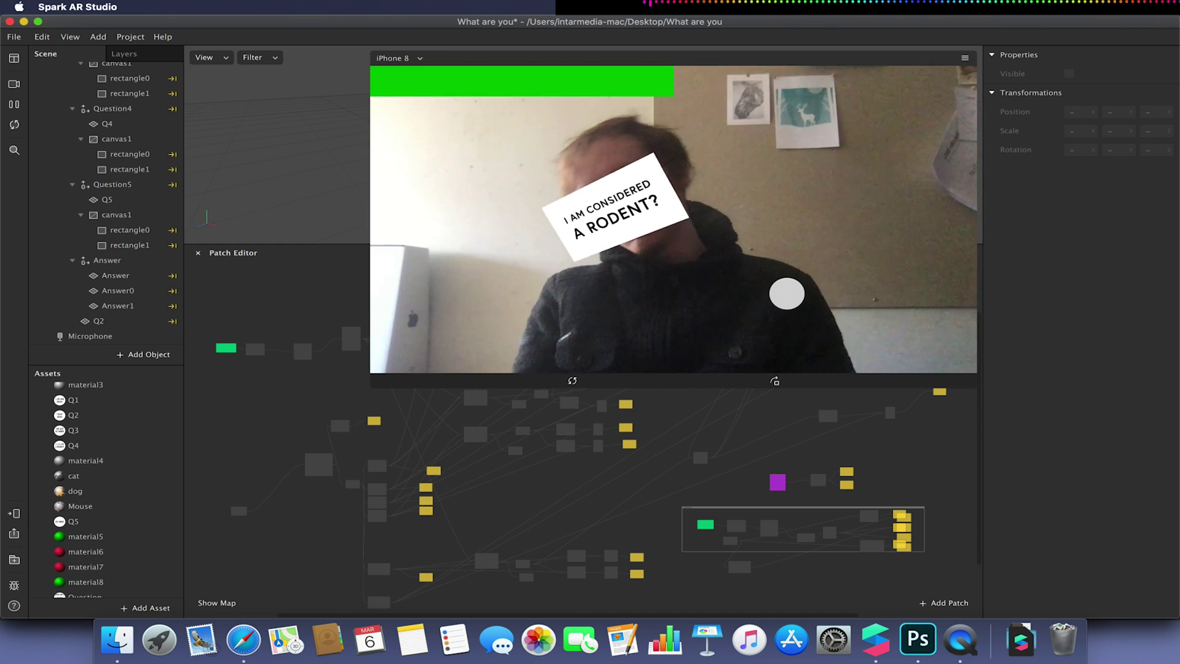
pyautogui.click(787, 294)
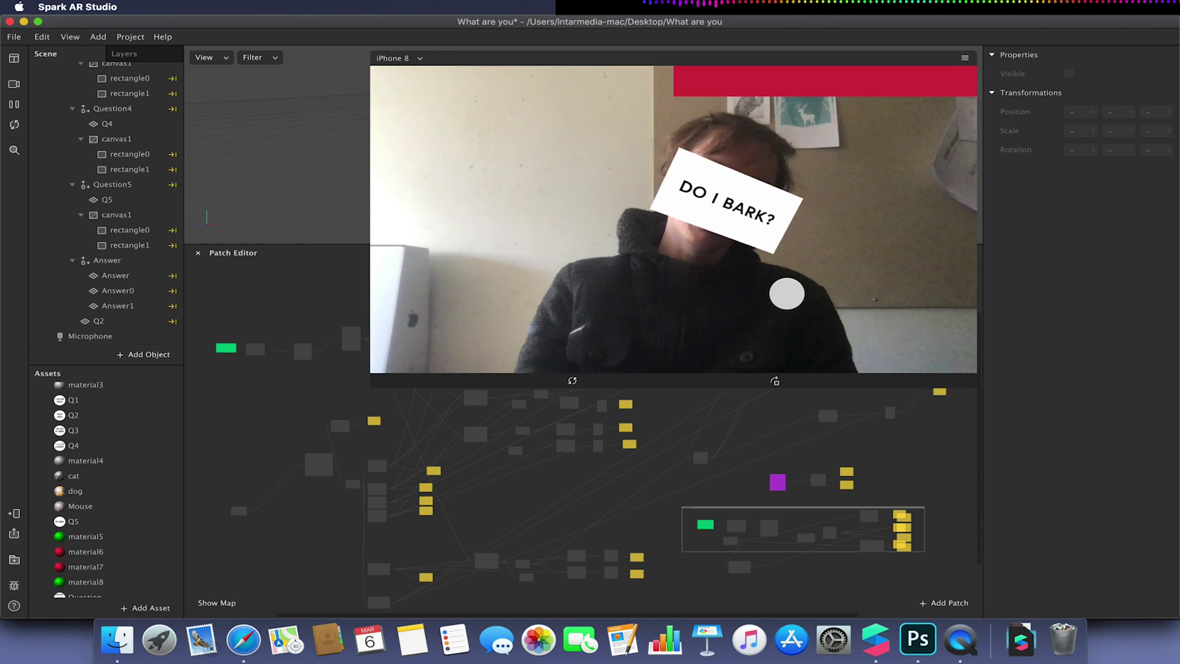
pyautogui.click(786, 293)
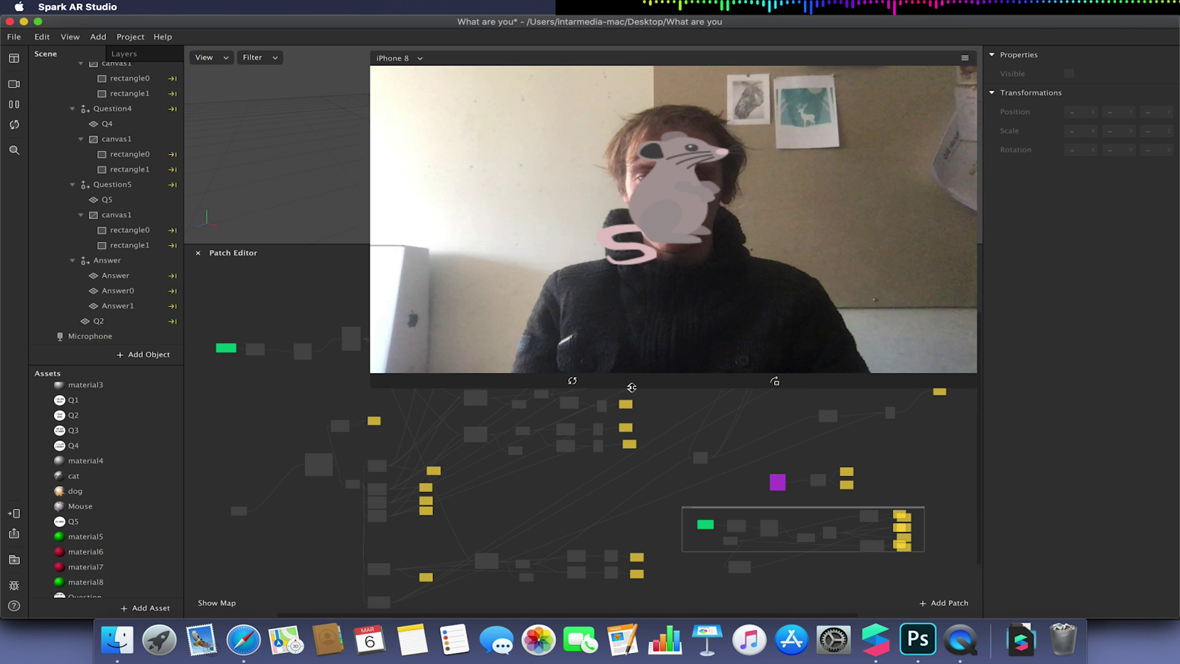
# Shrink the simulator preview back into the top-right corner.
pyautogui.moveTo(632, 386); pyautogui.dragTo(694, 262)
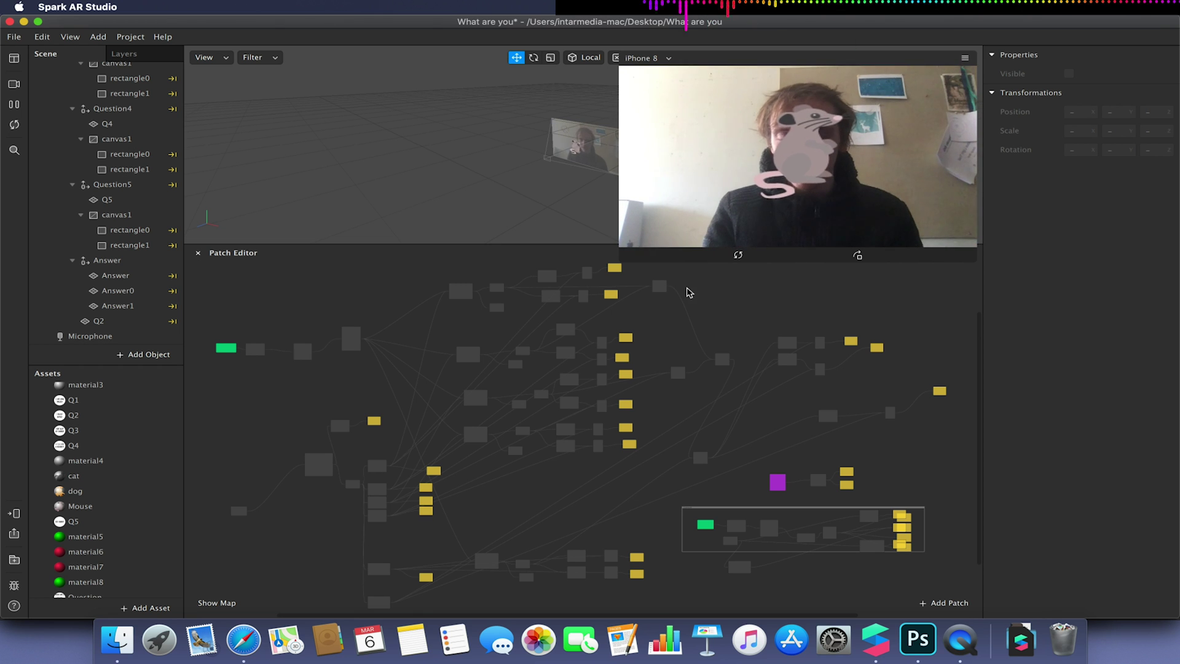
pyautogui.click(649, 257)
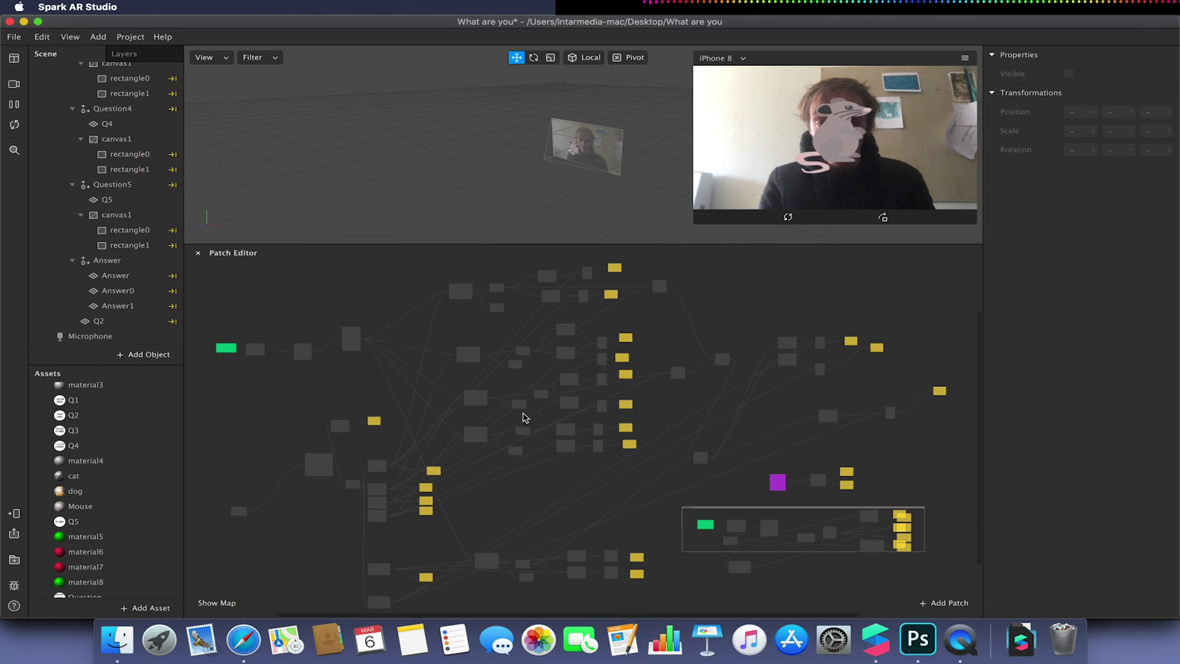
pyautogui.scroll(5, 525, 418)
# Zoom and pan around the Patch Editor nodes to inspect the quiz logic.
pyautogui.scroll(5, 525, 418)
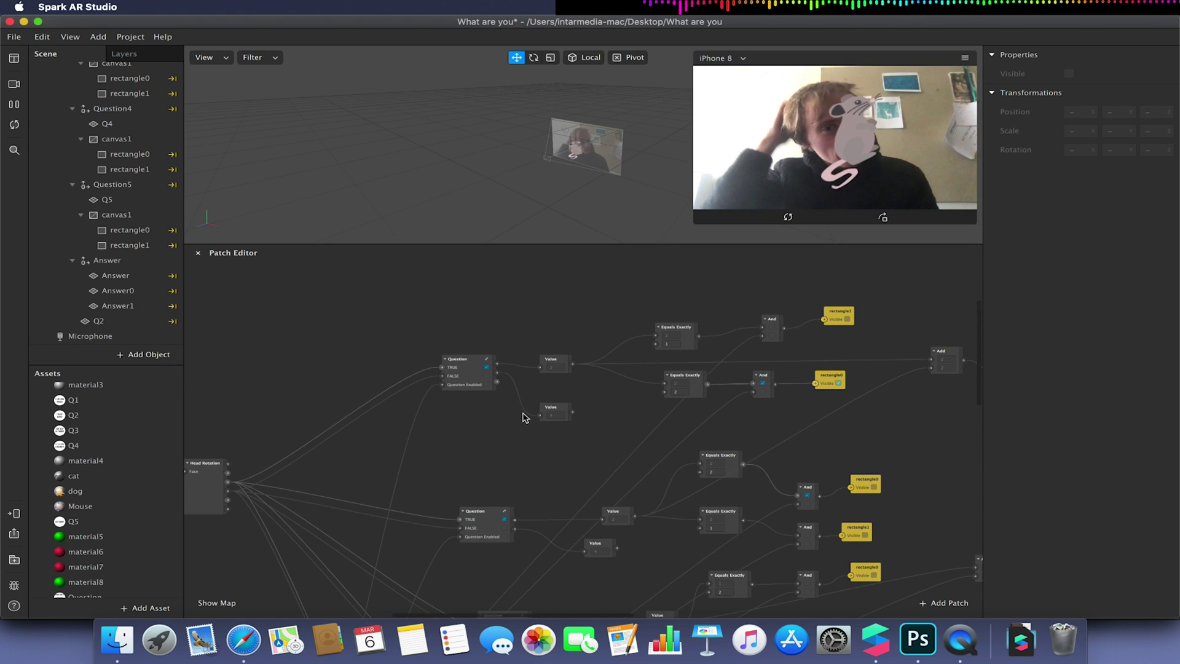
pyautogui.hscroll(-10, 526, 418)
pyautogui.scroll(-5, 525, 418)
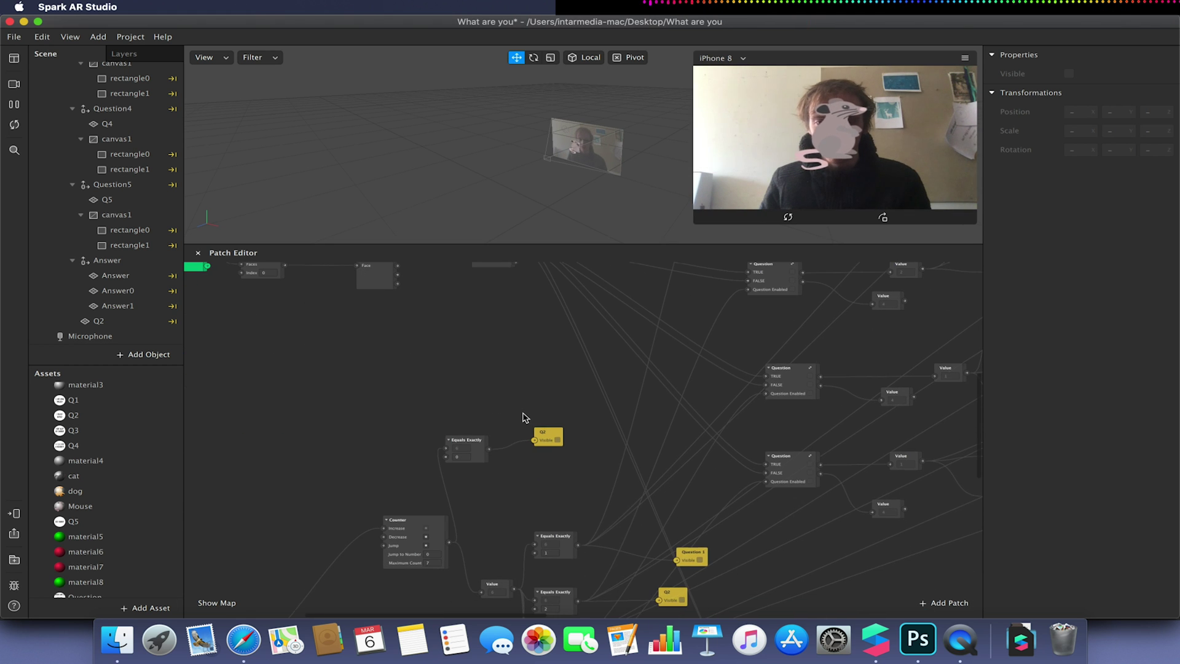
pyautogui.scroll(6, 526, 418)
pyautogui.hscroll(-3, 526, 418)
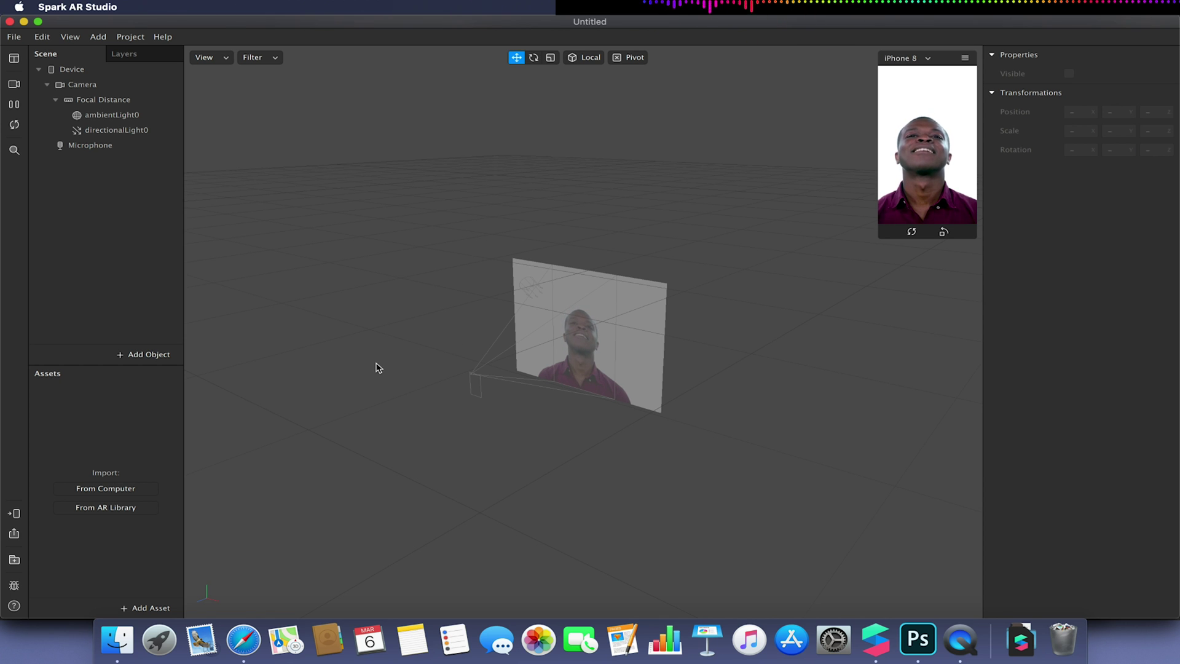
# Drag the Scene/Assets divider upward to enlarge the Assets panel.
pyautogui.moveTo(103, 365); pyautogui.dragTo(109, 274)
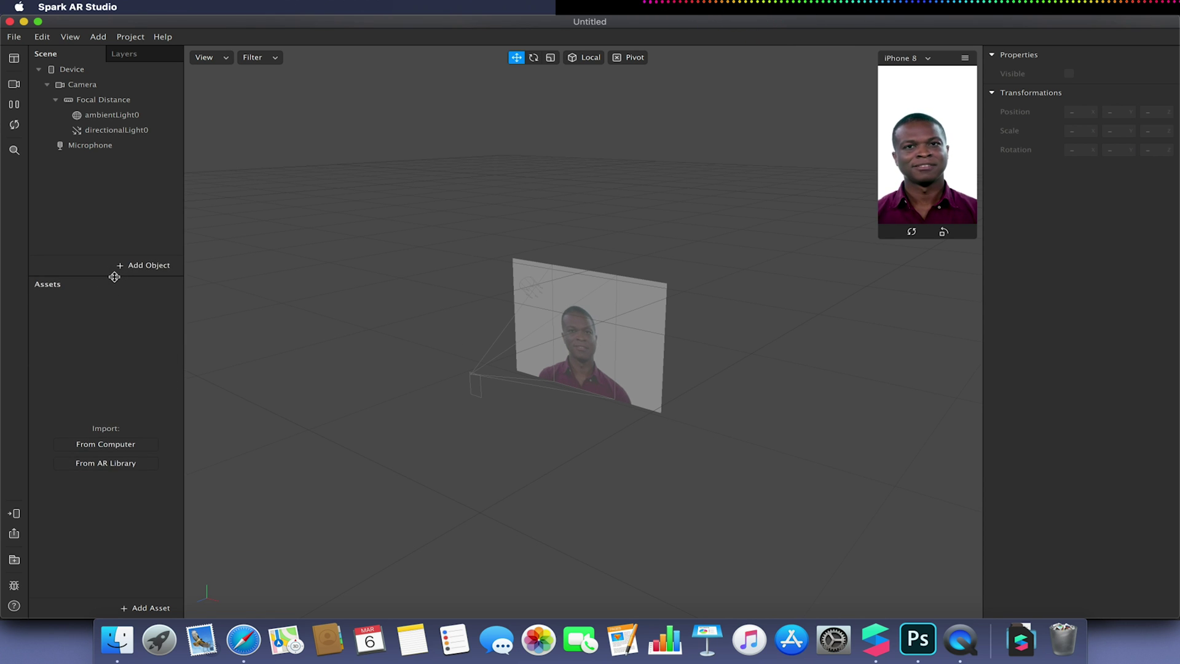
# Import Cat.png, Dog.png and Mouse.png from the computer as textures.
pyautogui.click(111, 446)
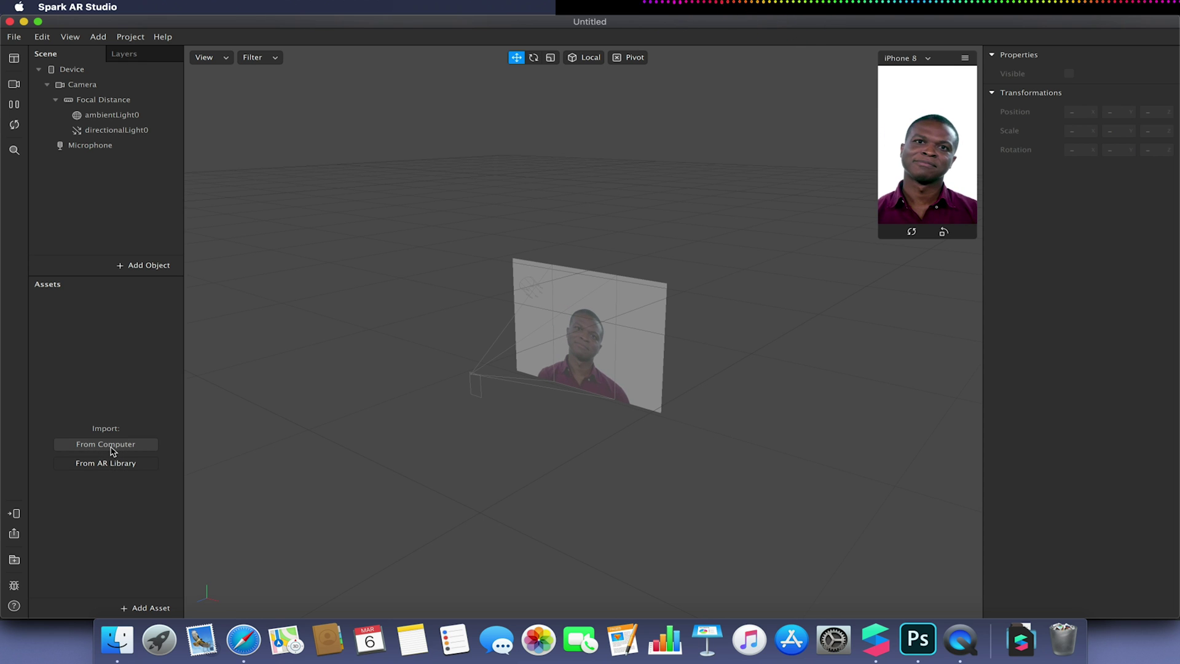
pyautogui.moveTo(587, 164); pyautogui.dragTo(313, 106)
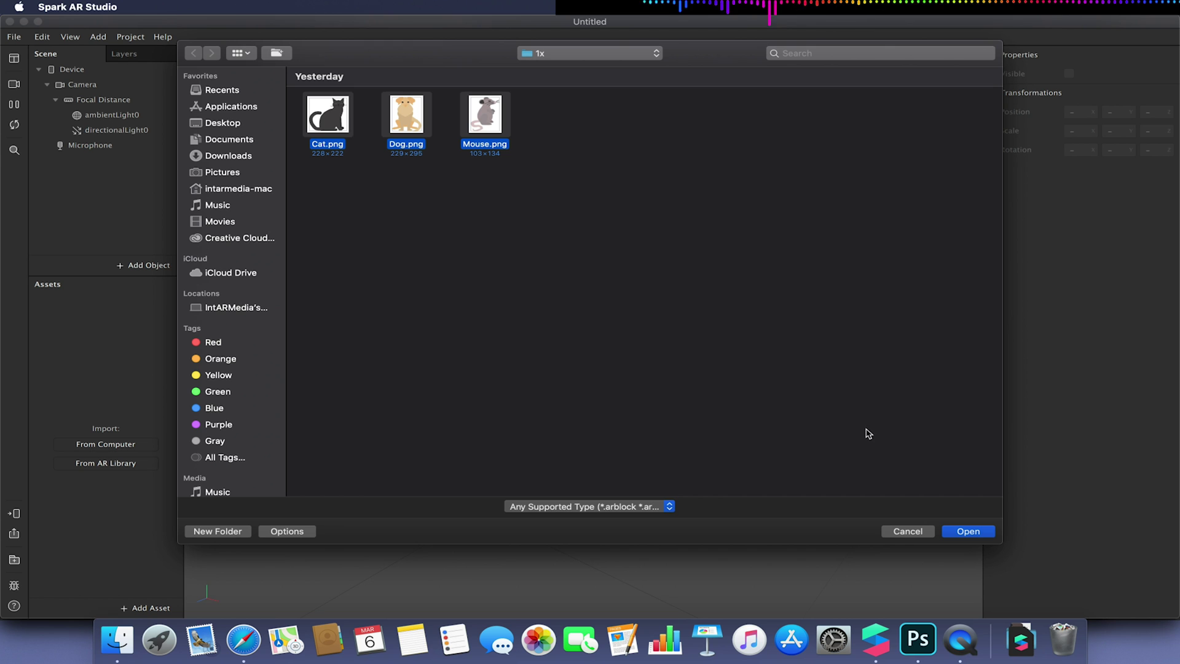
pyautogui.click(969, 531)
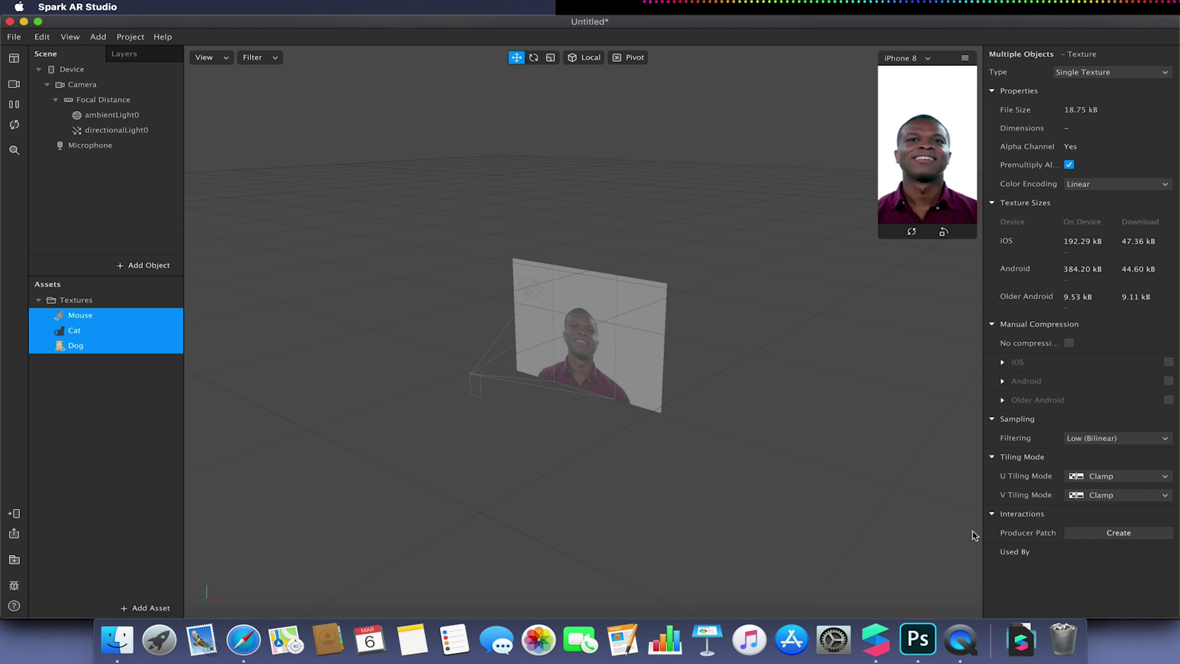
pyautogui.click(128, 394)
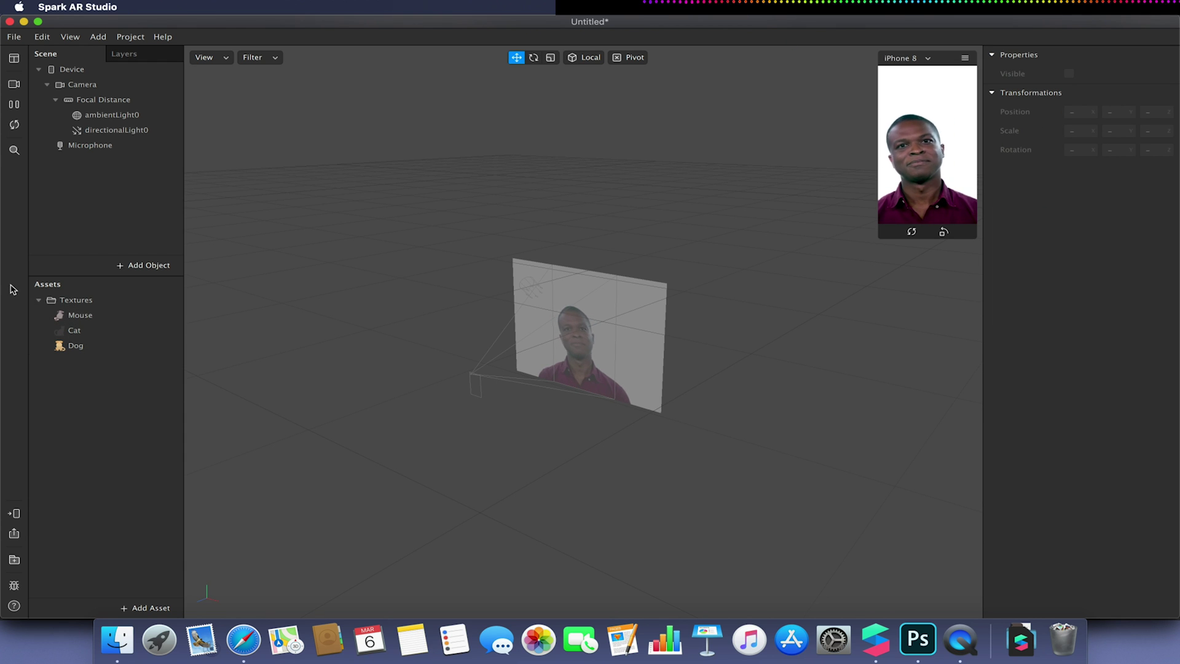
# Insert a canvas rectangle pinned to the top and aligned top-left.
pyautogui.click(132, 265)
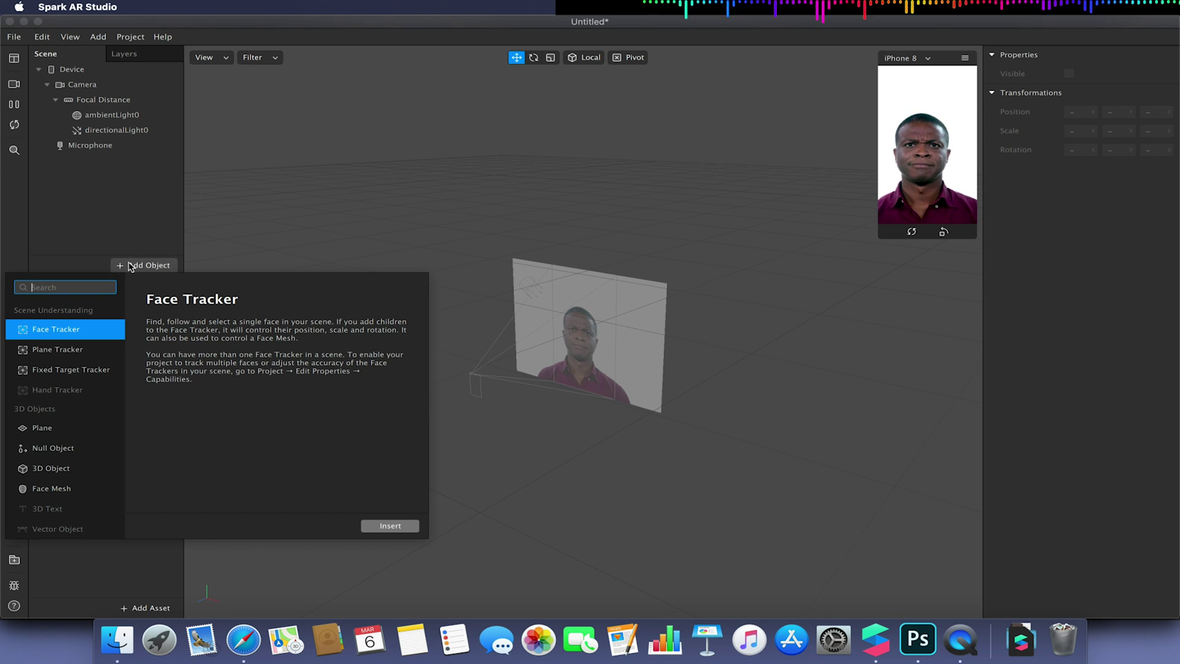
pyautogui.scroll(-4, 77, 467)
pyautogui.click(64, 477)
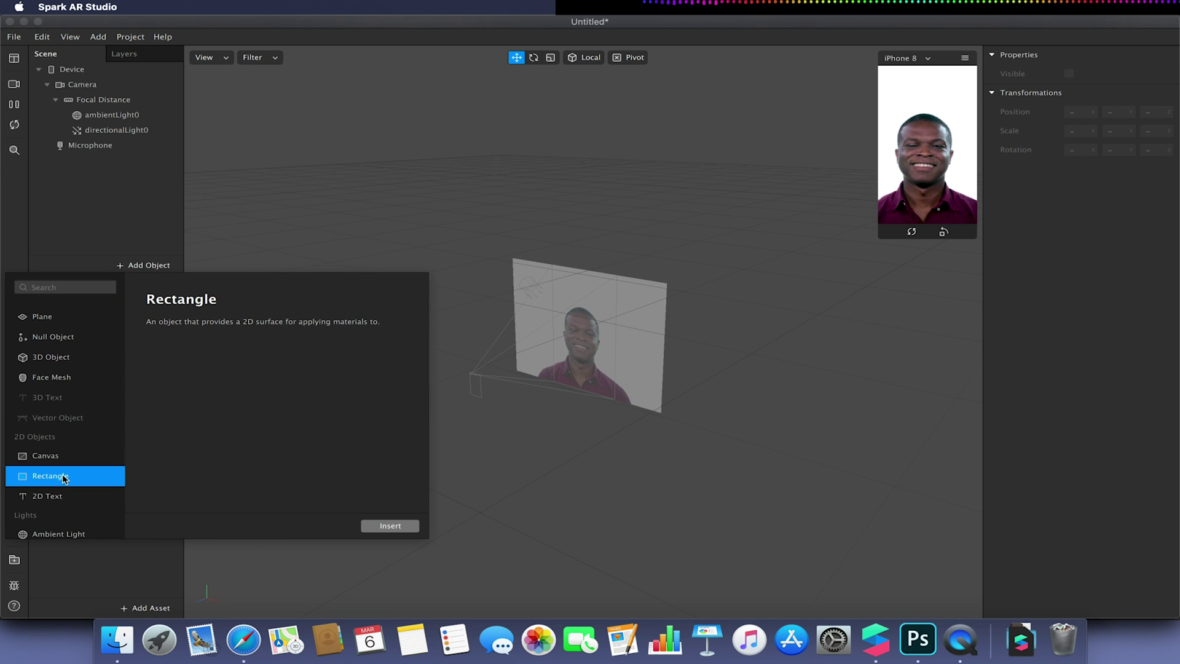
pyautogui.click(391, 526)
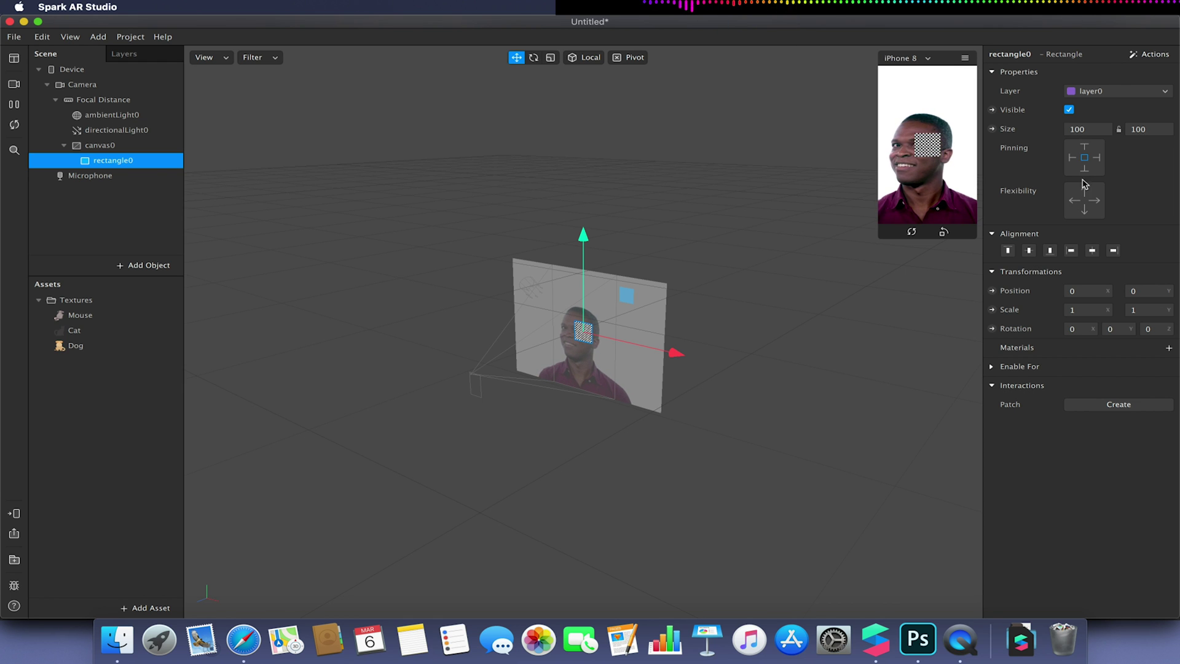
pyautogui.click(1086, 147)
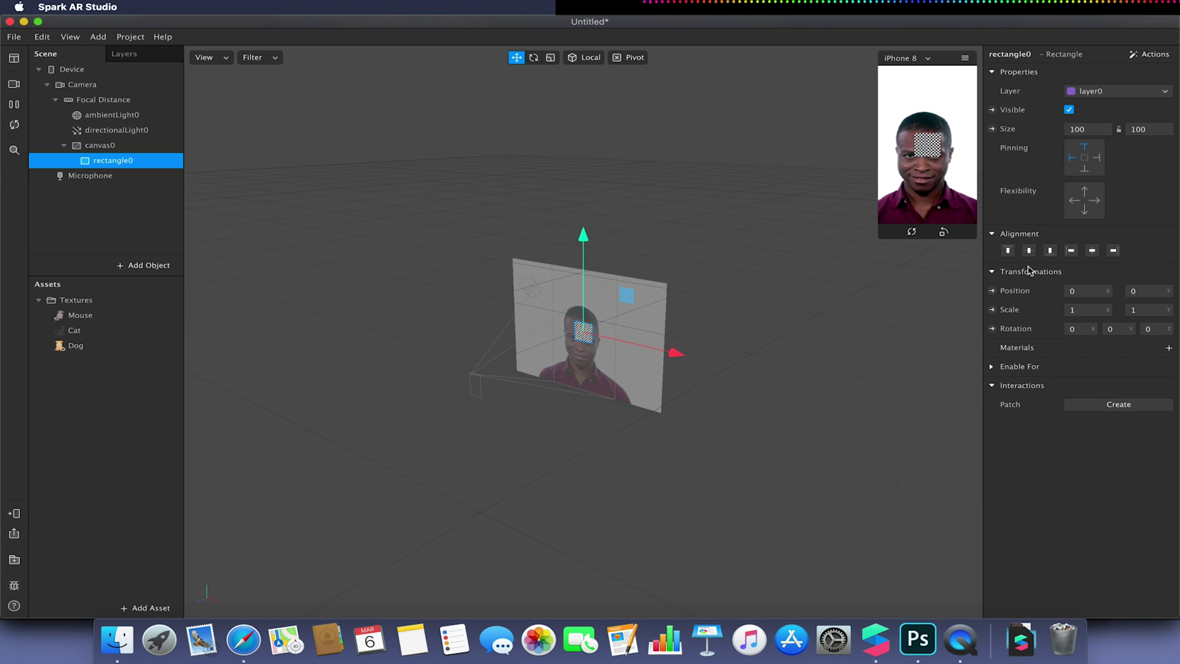
pyautogui.click(1008, 250)
pyautogui.click(1071, 250)
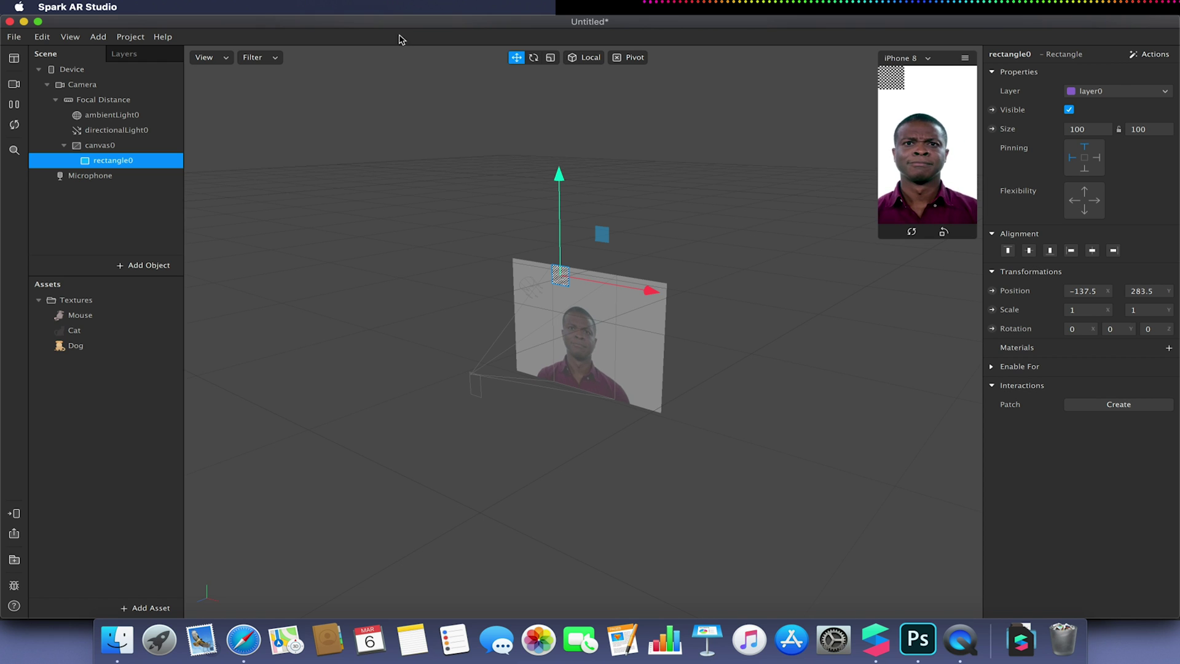
# Set the rectangle's width to 300, keeping its height at 100.
pyautogui.click(1074, 129)
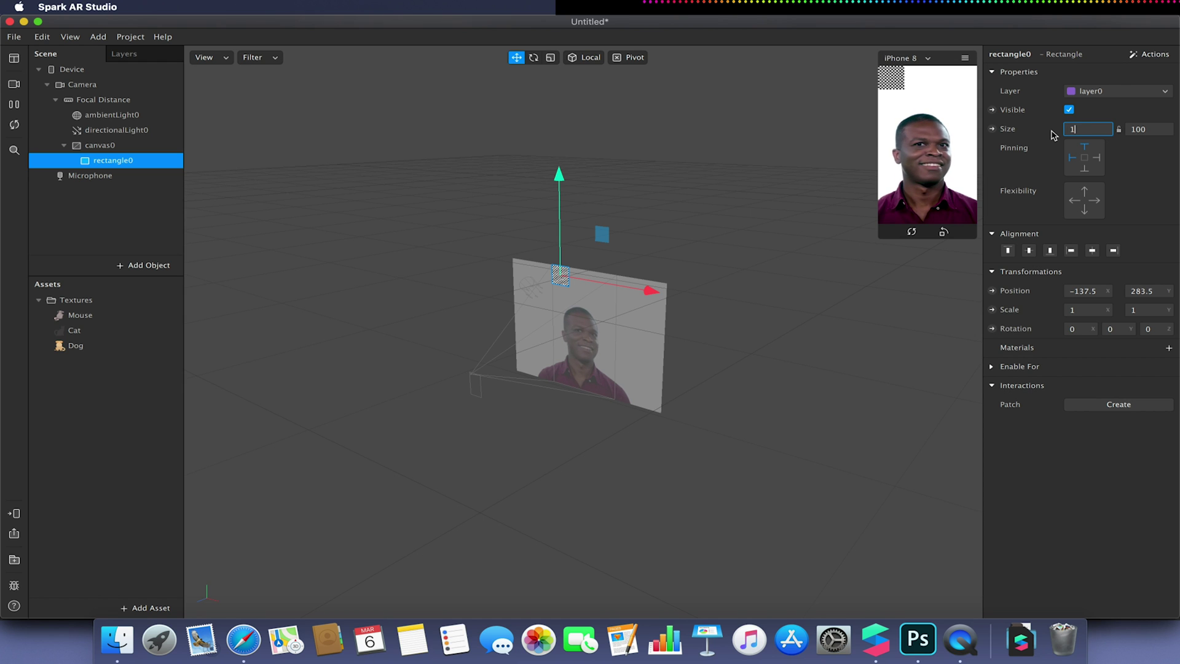
pyautogui.press('Return')
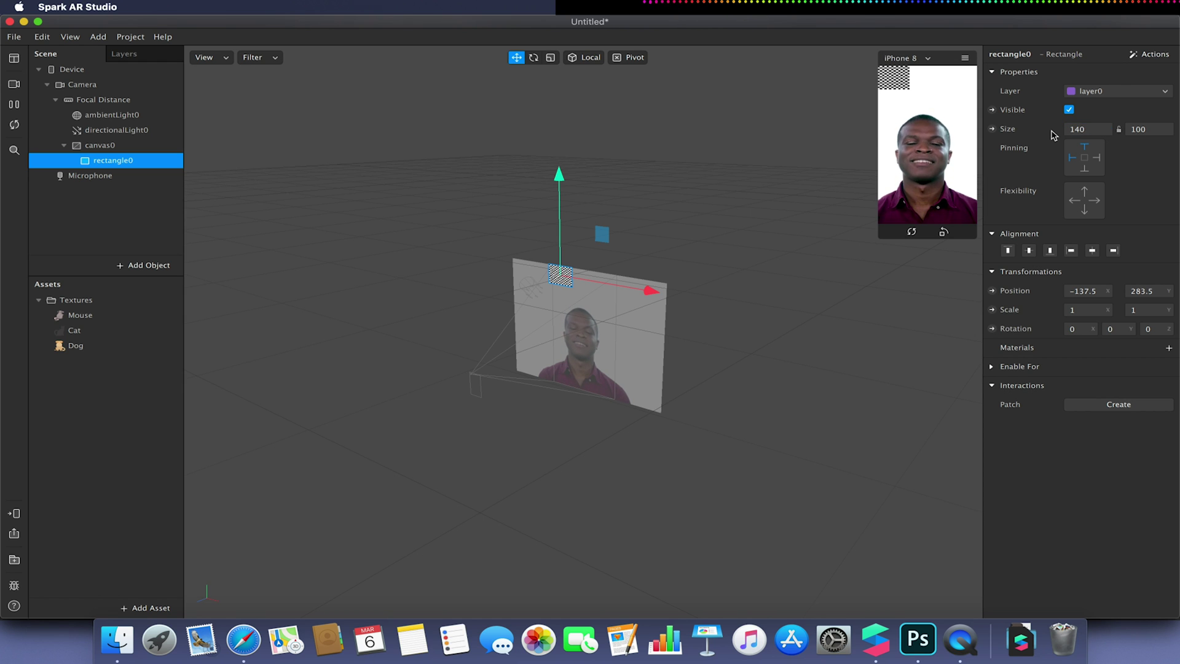
pyautogui.click(1106, 128)
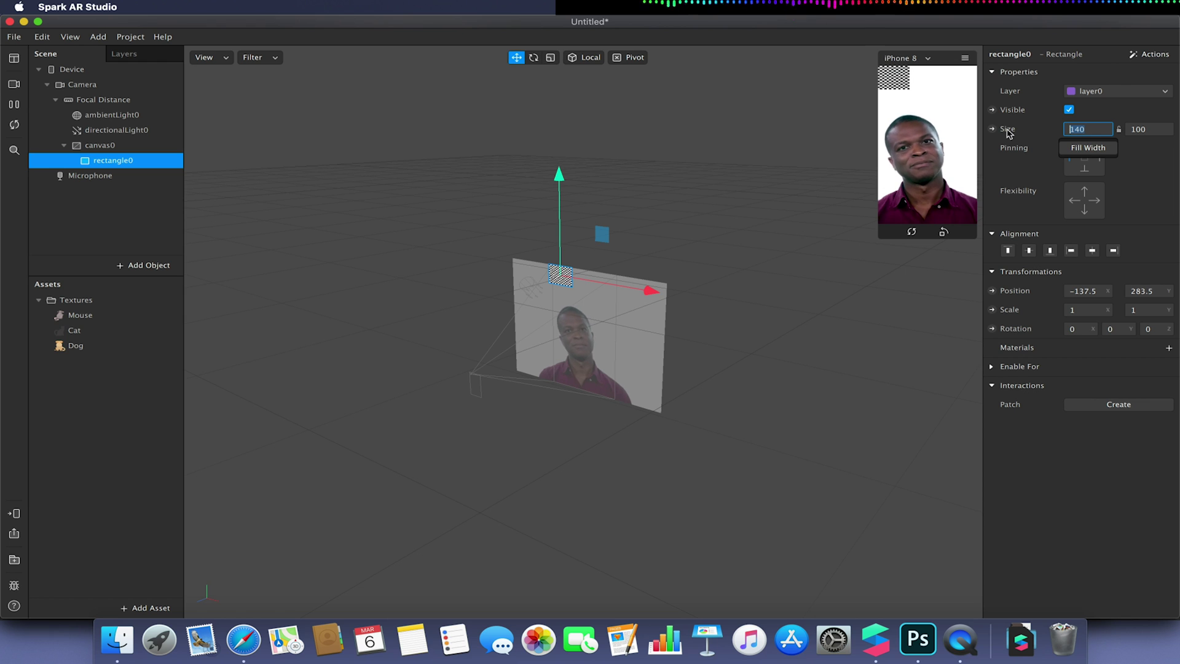
pyautogui.press('Return')
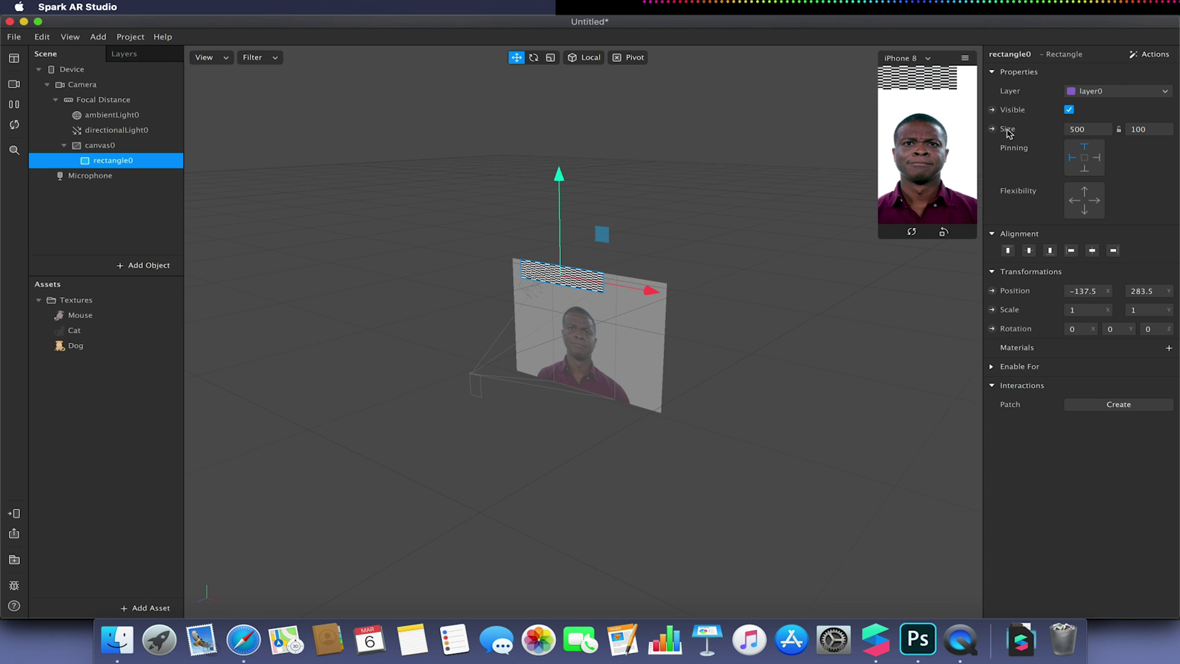
pyautogui.click(1089, 128)
pyautogui.press('Return')
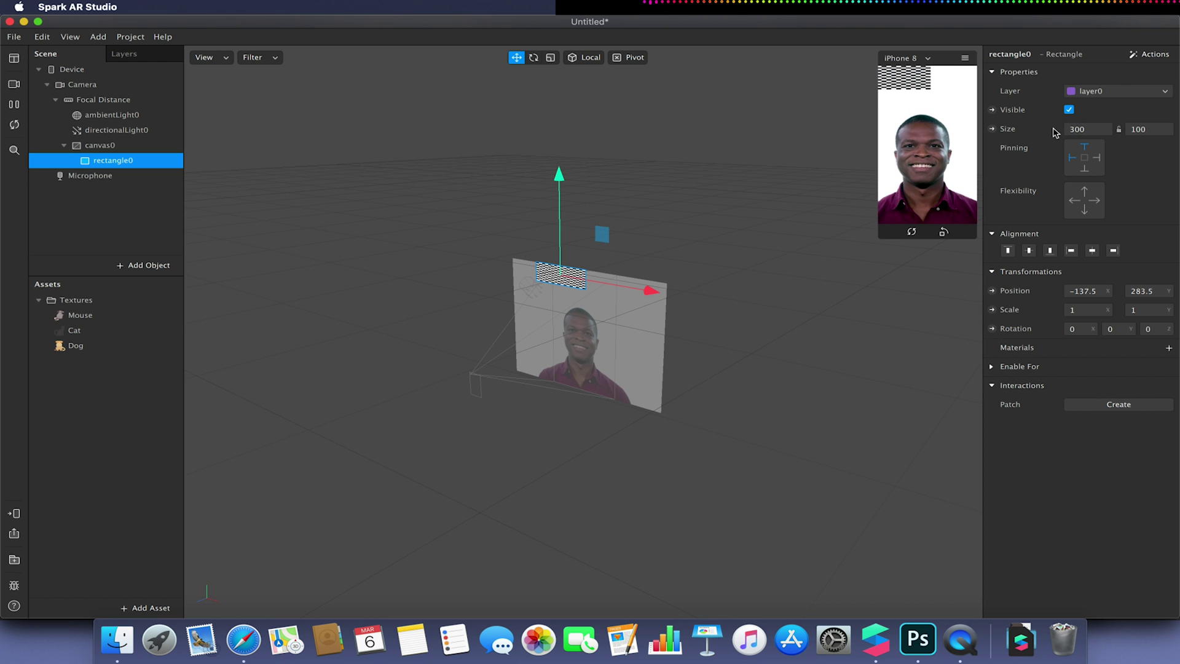
# Create a new material for the rectangle and name it True.
pyautogui.click(1169, 349)
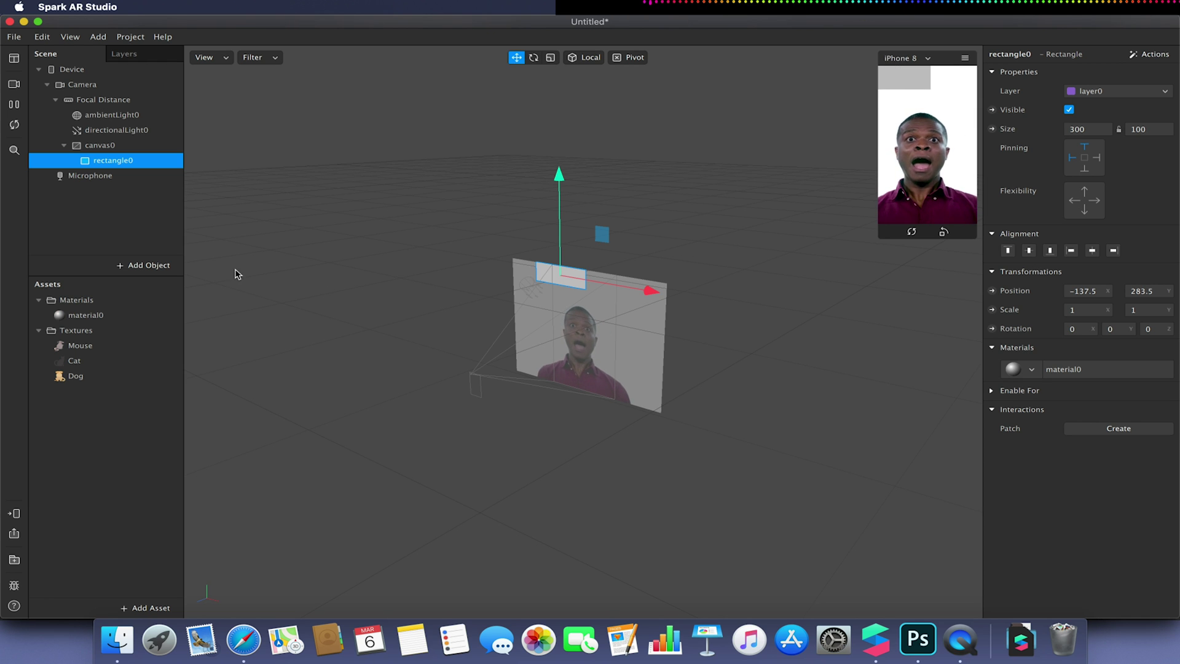
pyautogui.click(81, 316)
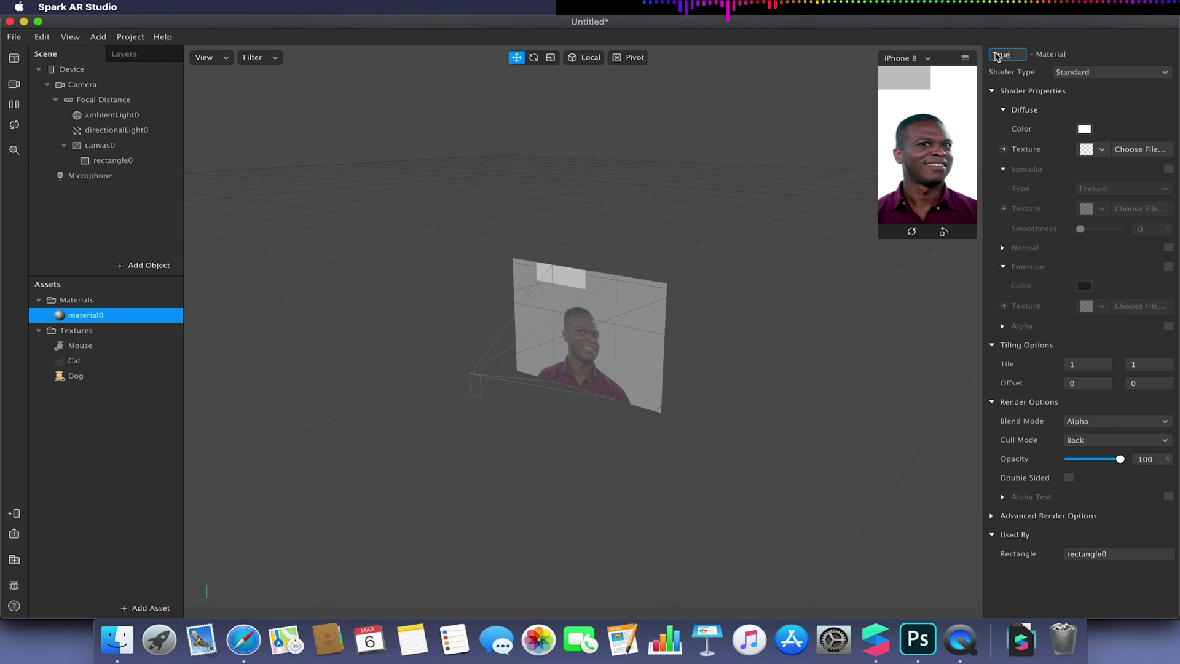
pyautogui.press('Return')
# Make the True material flat shaded with a green colour.
pyautogui.click(1088, 73)
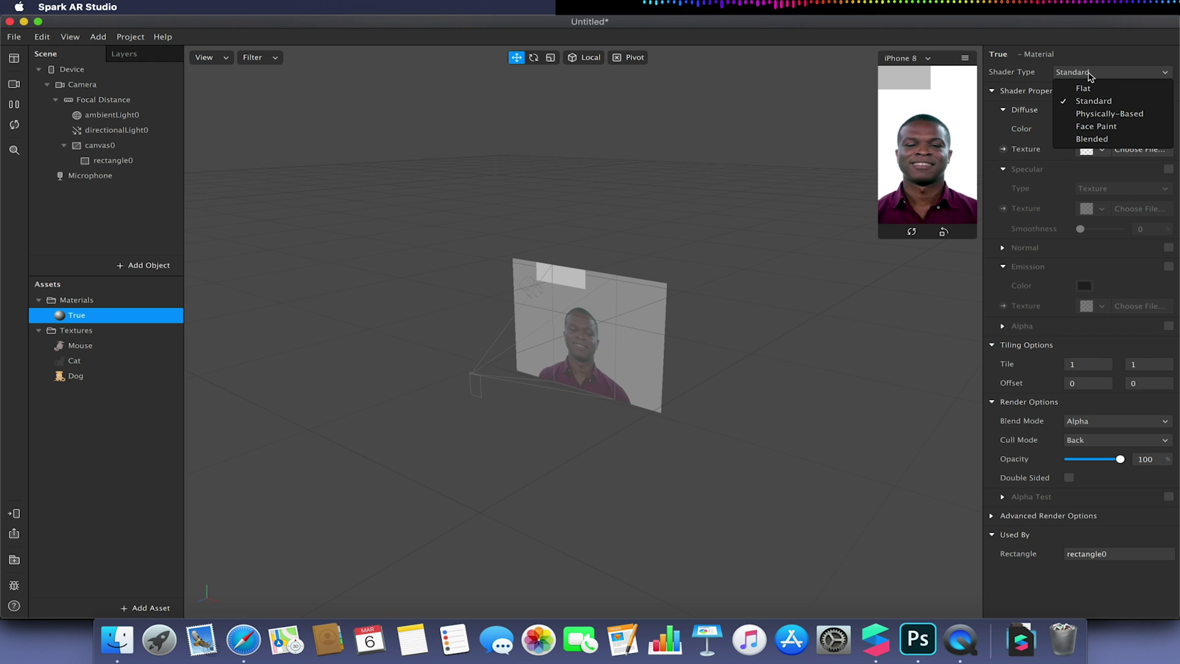
pyautogui.click(1079, 86)
pyautogui.click(1094, 150)
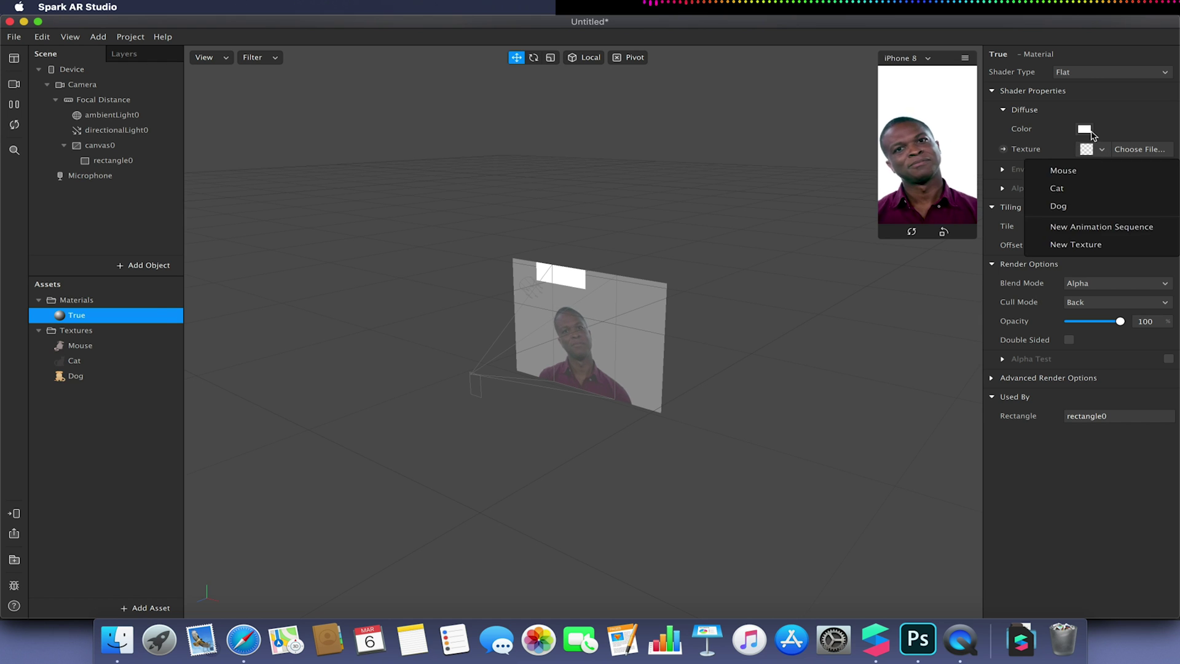
pyautogui.click(1089, 130)
pyautogui.moveTo(73, 390); pyautogui.dragTo(56, 396)
pyautogui.click(119, 580)
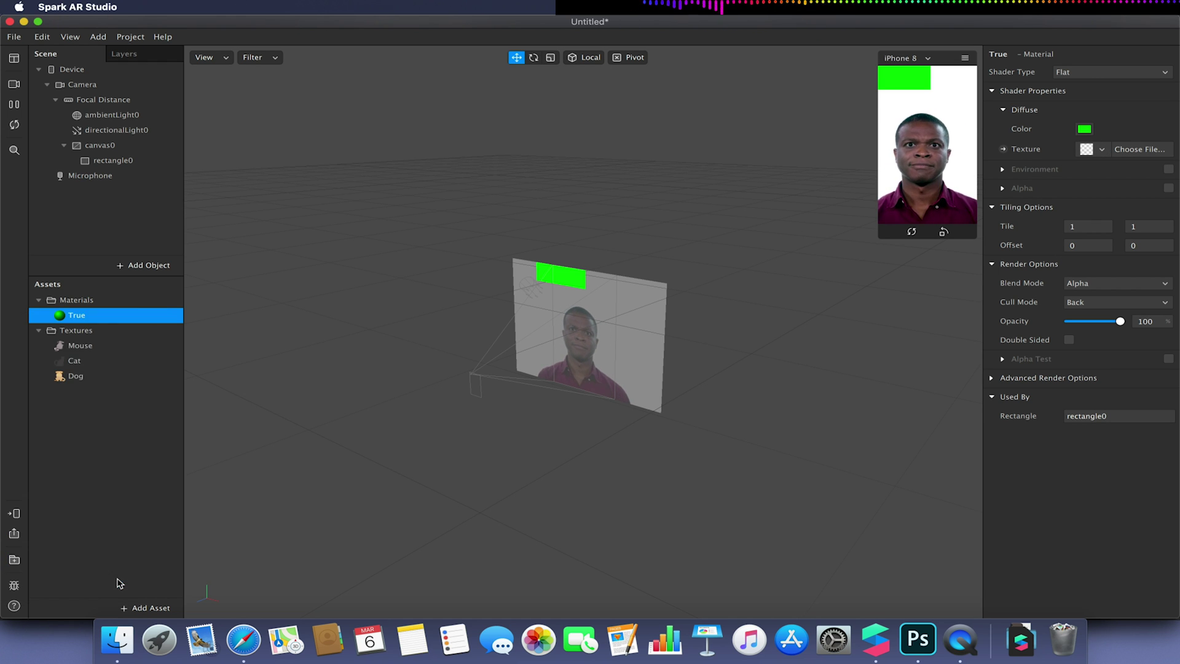
pyautogui.click(132, 160)
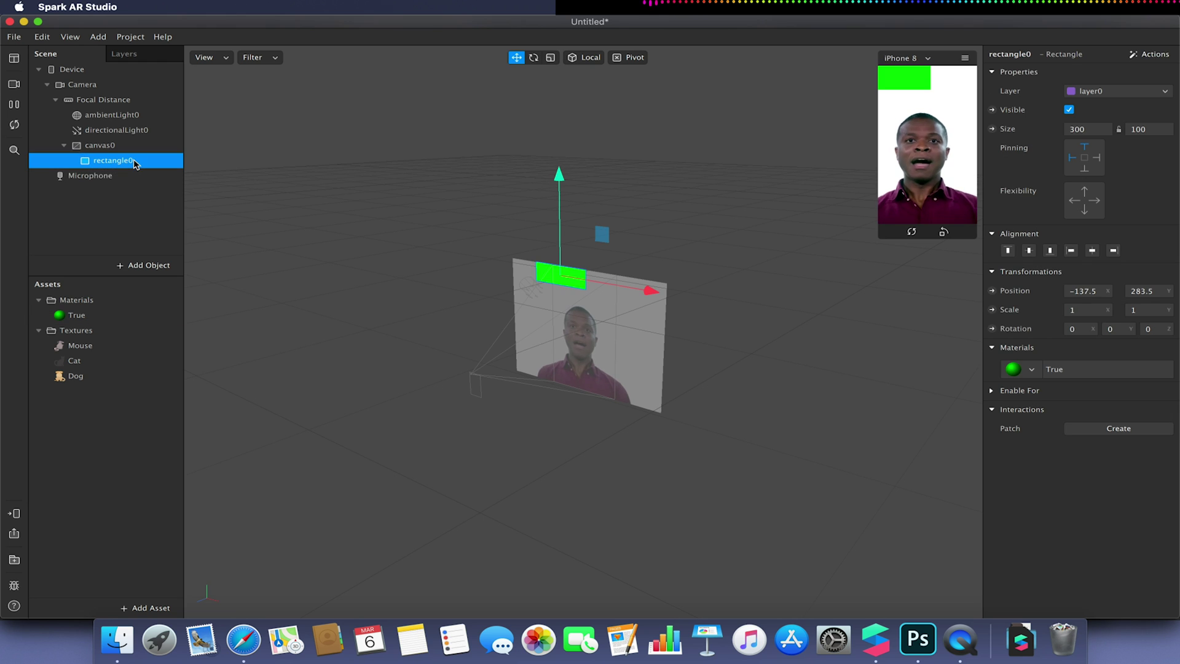
# Rename rectangle0 to True, duplicate it, and align the copy True0 right.
pyautogui.doubleClick(1010, 57)
pyautogui.write('Tru')
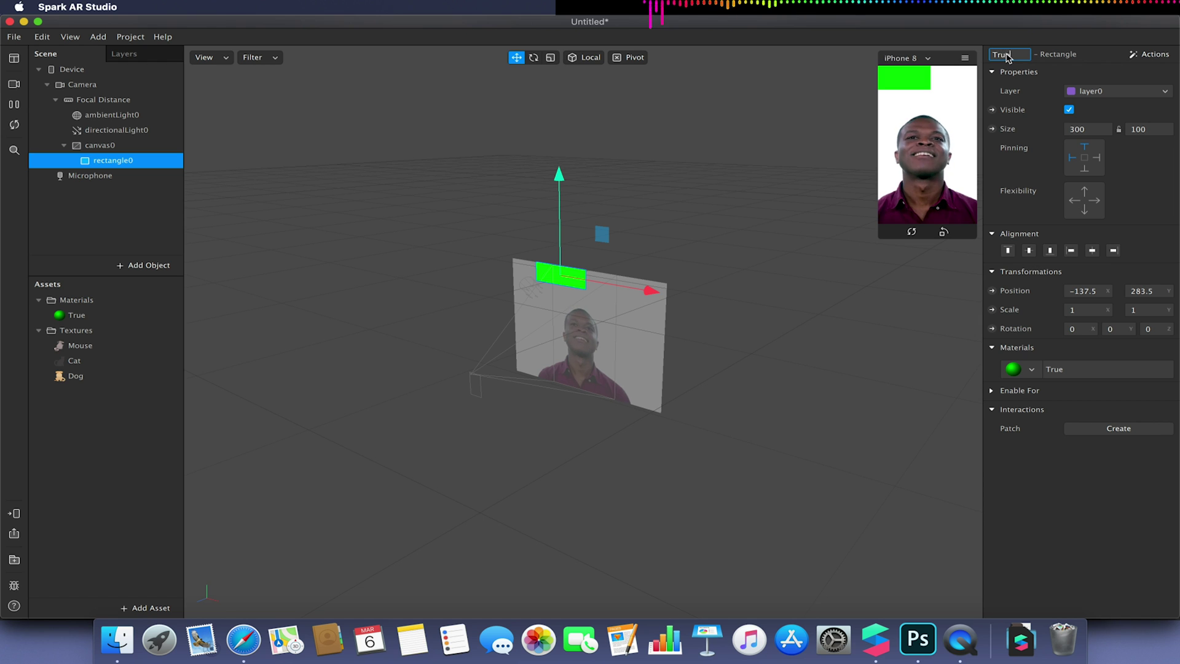
pyautogui.write('e')
pyautogui.press('Return')
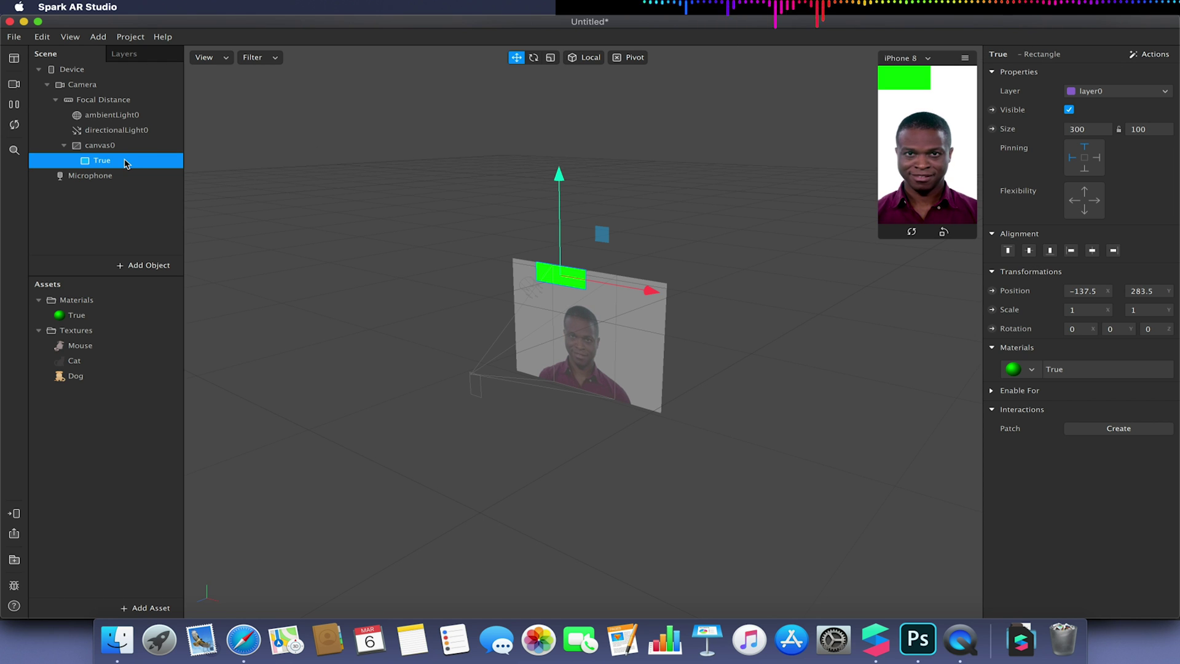
pyautogui.press('super+d')
pyautogui.click(111, 175)
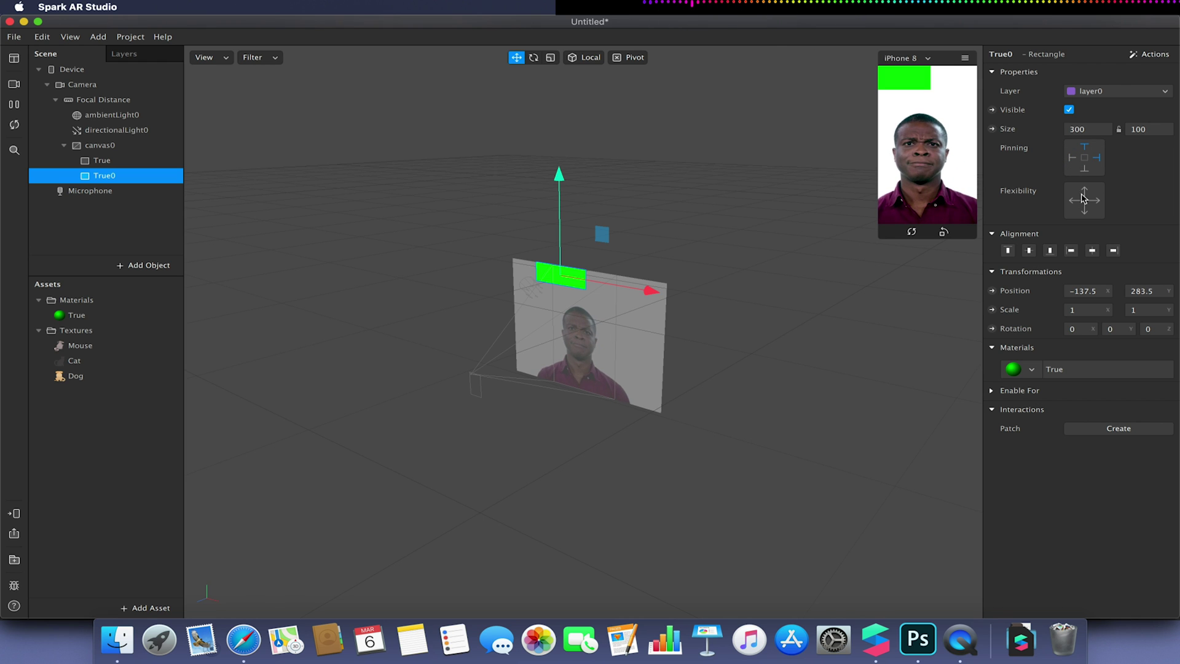
pyautogui.click(1113, 250)
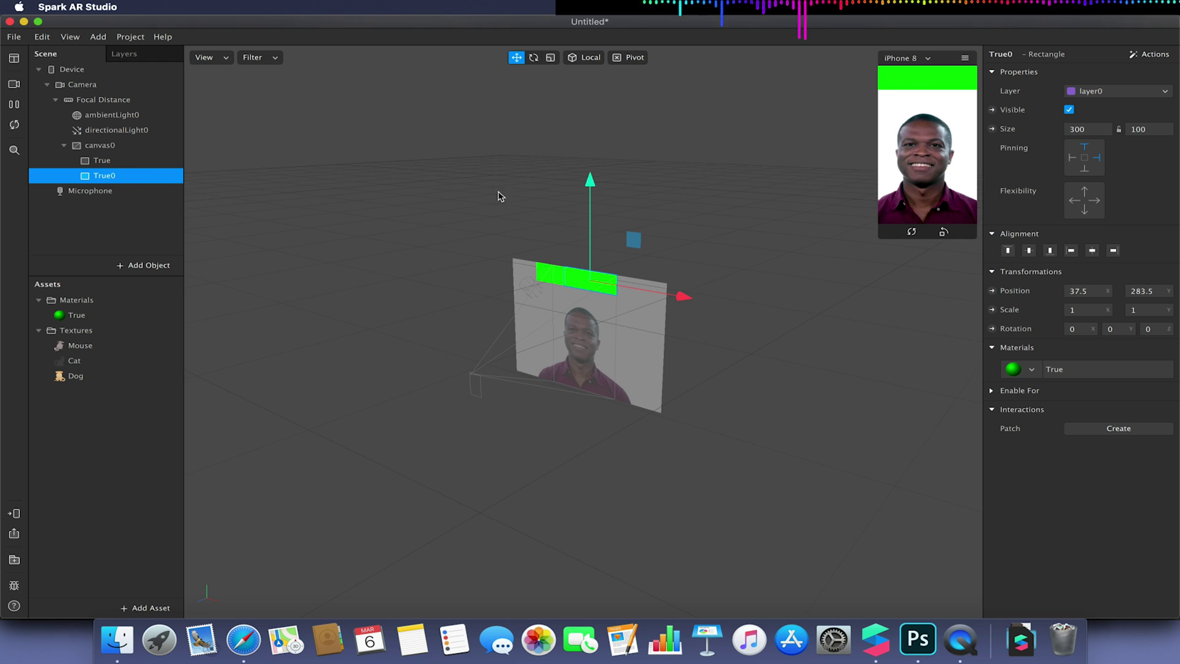
# Give True0 a new flat red material named false.
pyautogui.click(1033, 369)
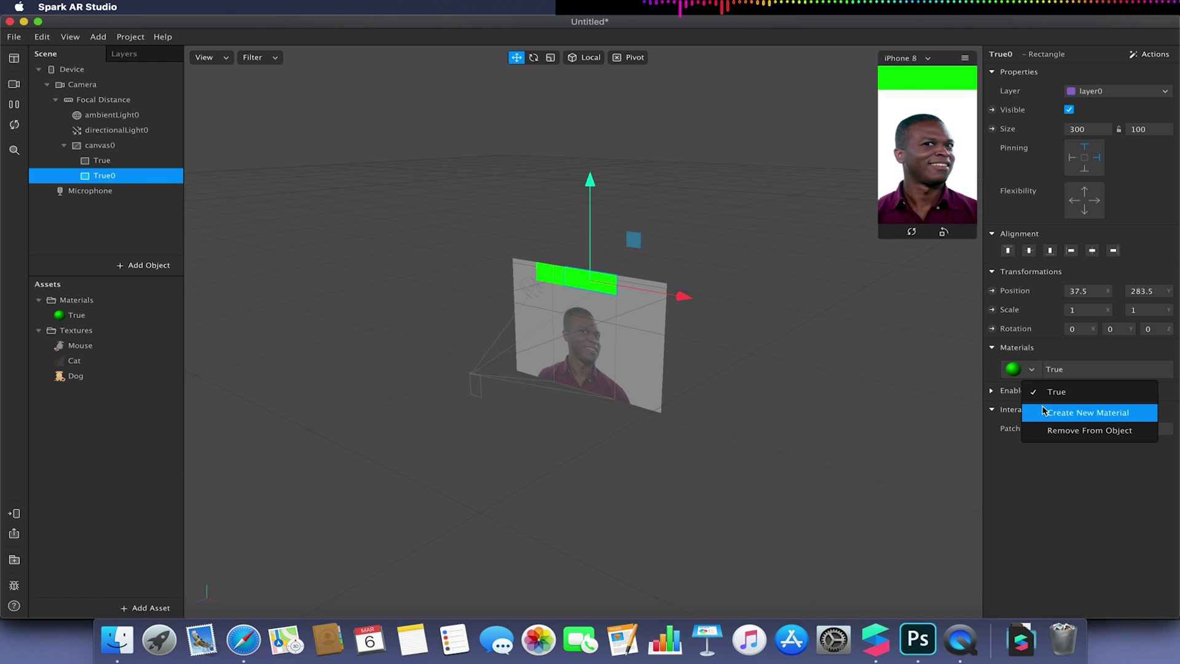
pyautogui.click(1045, 411)
pyautogui.click(112, 335)
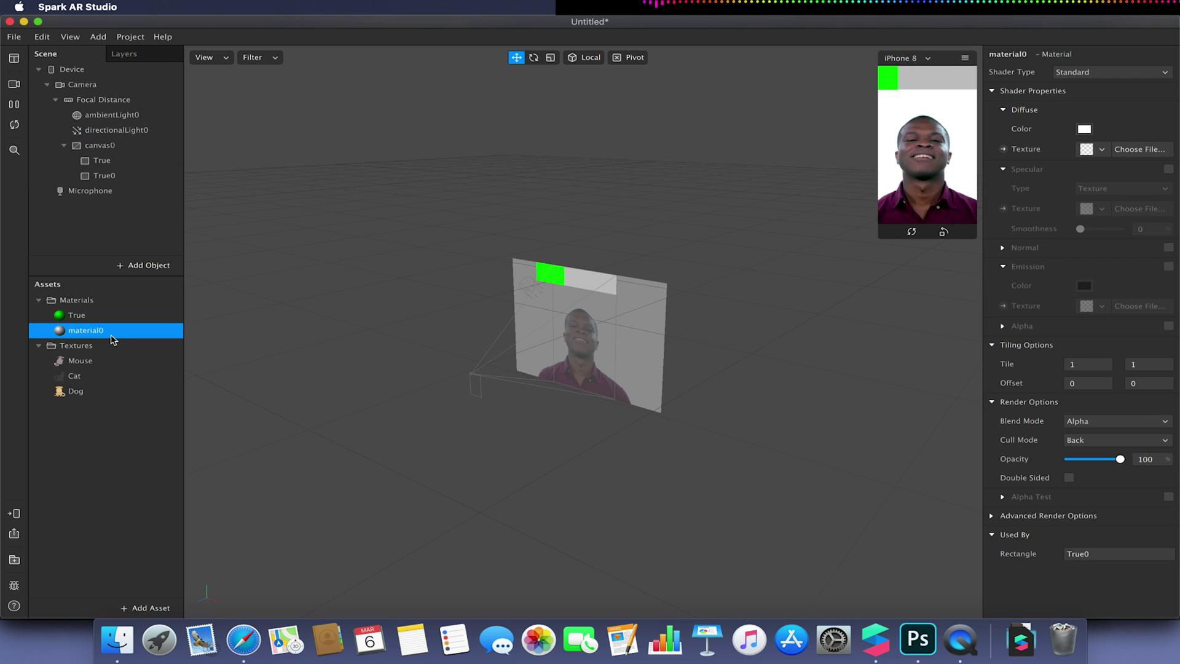
pyautogui.click(1092, 76)
pyautogui.click(1092, 91)
pyautogui.click(1085, 132)
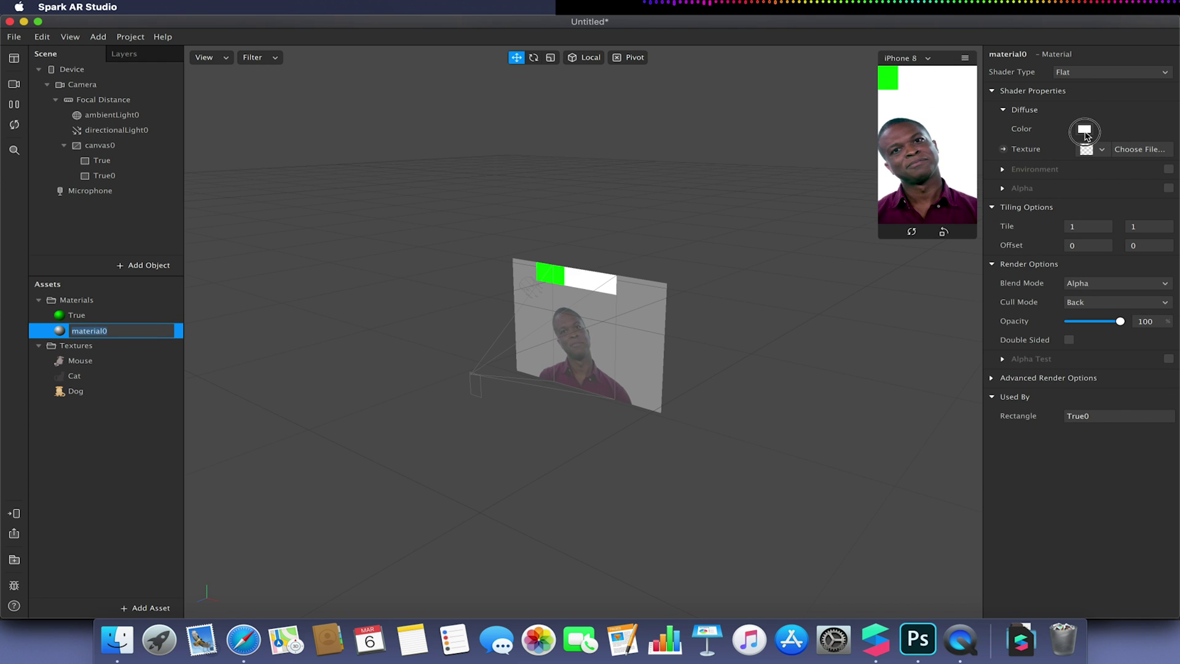
pyautogui.click(132, 444)
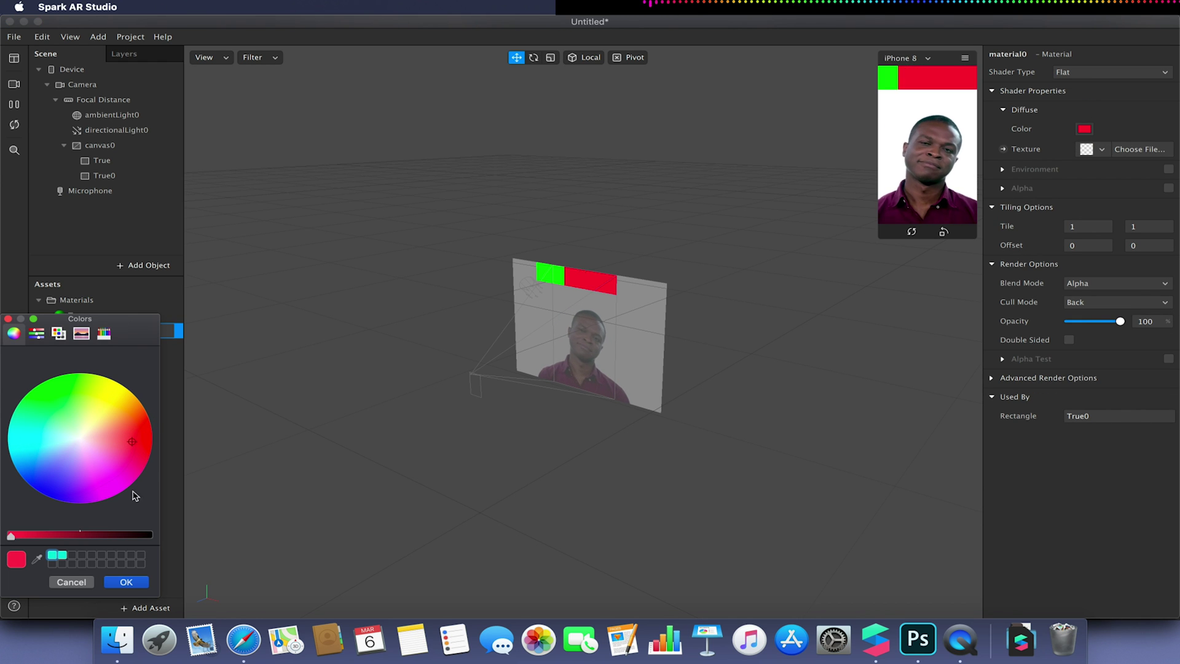
pyautogui.click(126, 582)
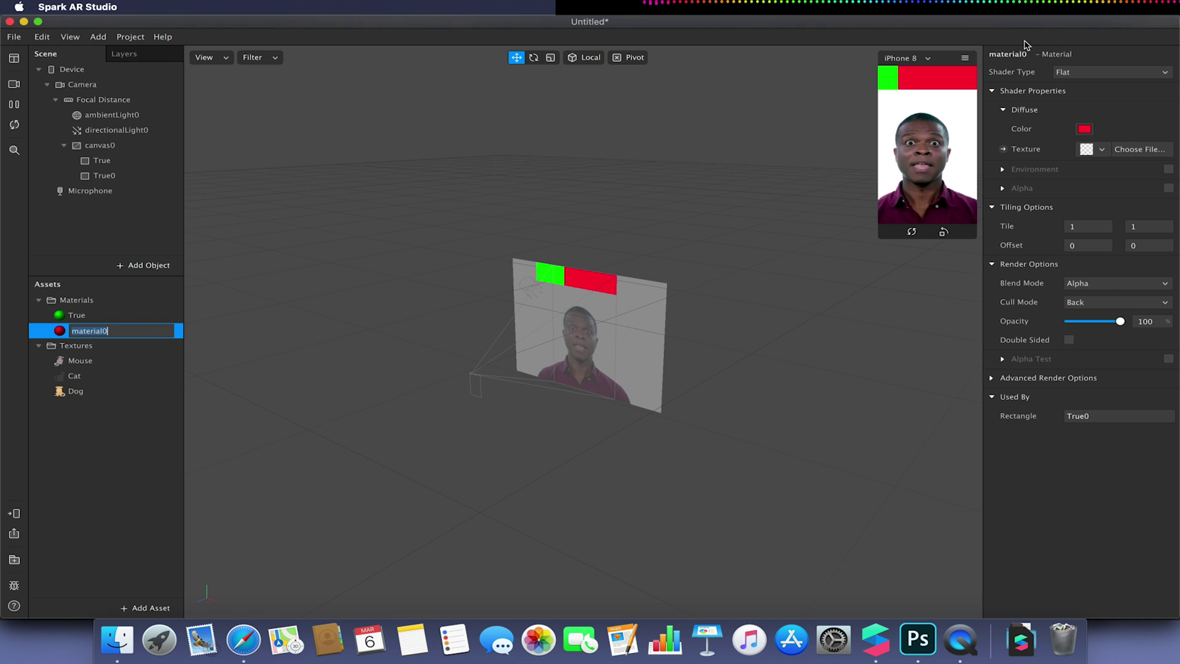
pyautogui.doubleClick(1011, 54)
pyautogui.write('fals')
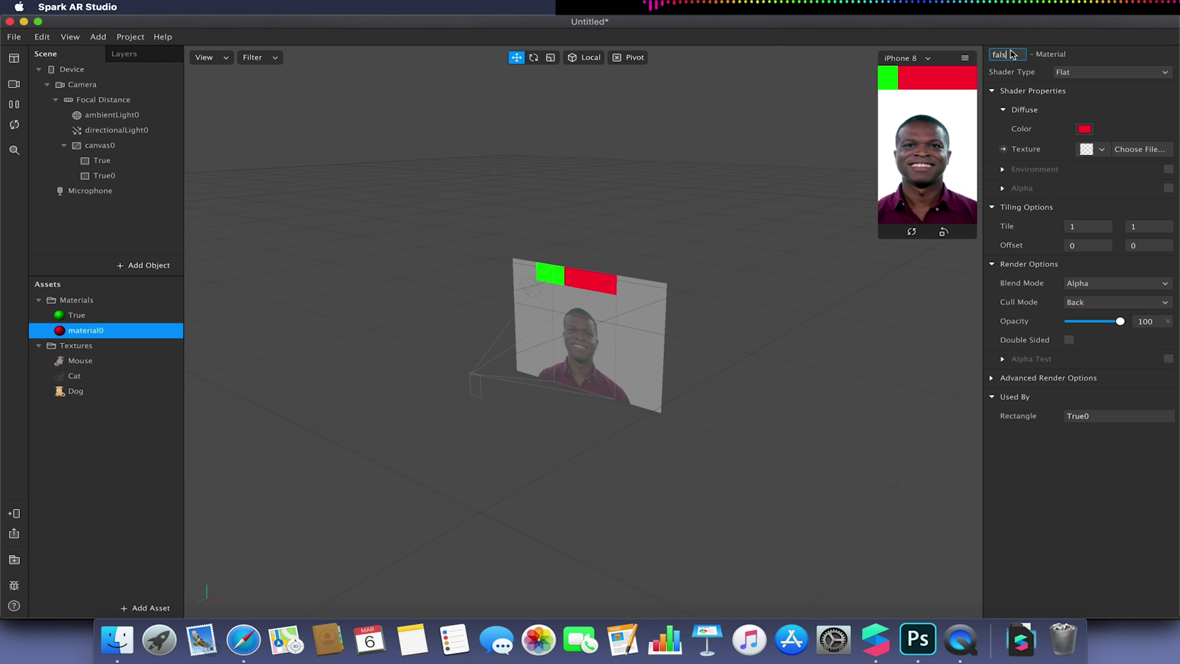
pyautogui.write('e')
pyautogui.press('Return')
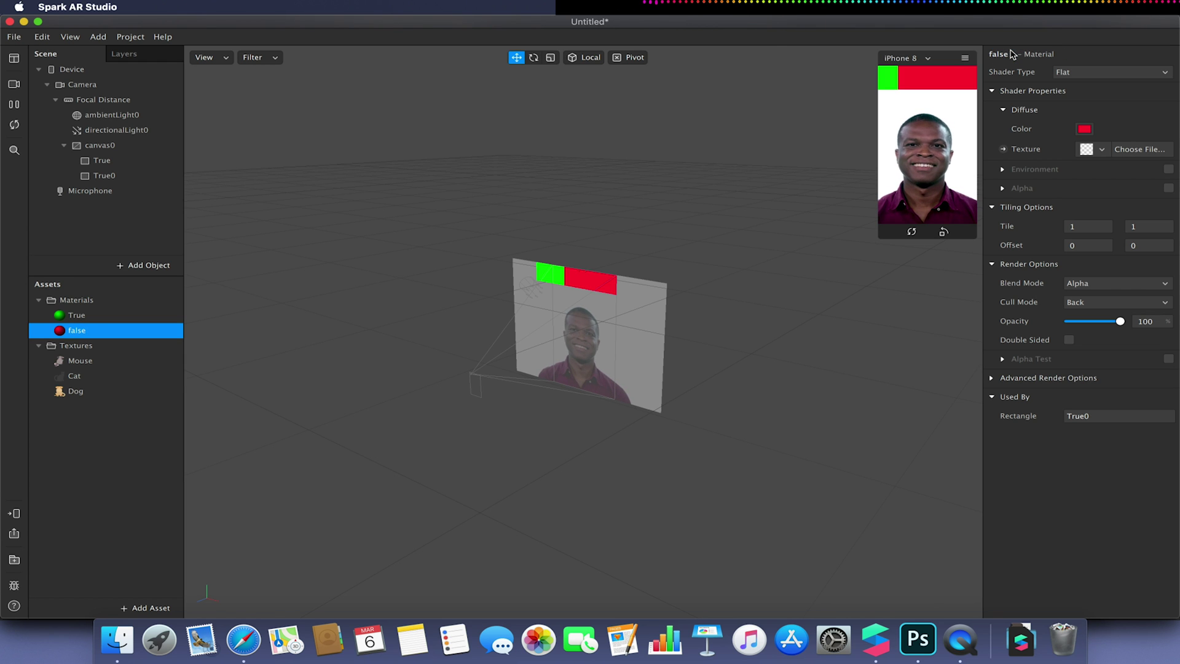
# Set True0's width to 200 and align it to the right edge.
pyautogui.click(120, 176)
pyautogui.click(1091, 129)
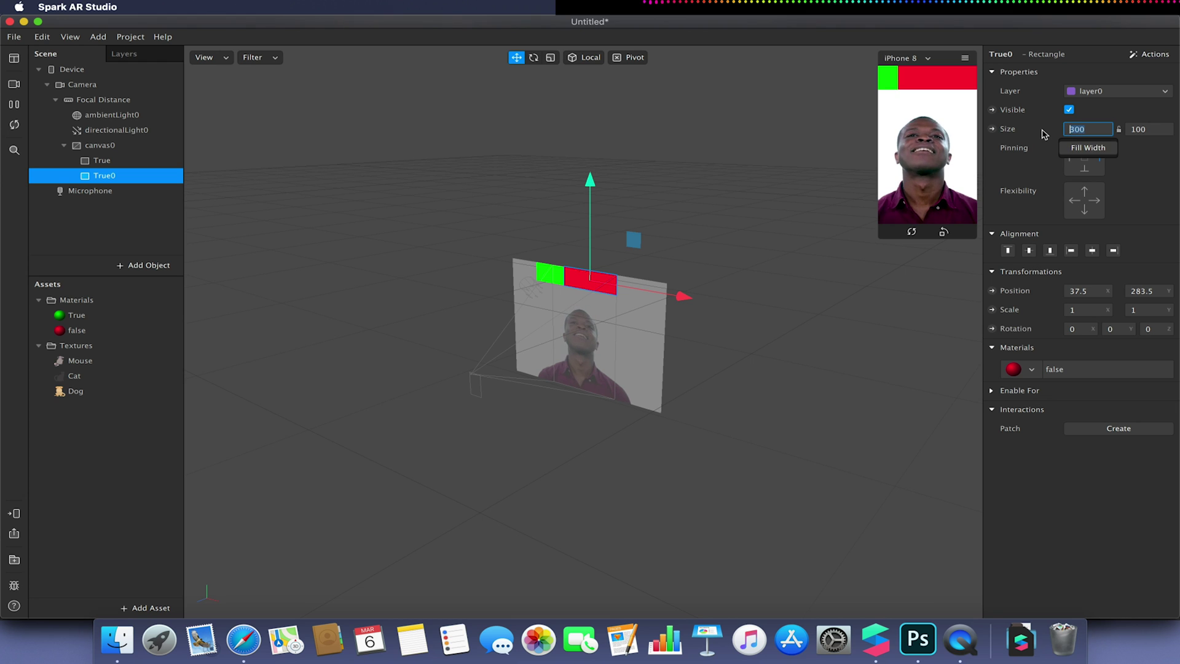
pyautogui.press('Return')
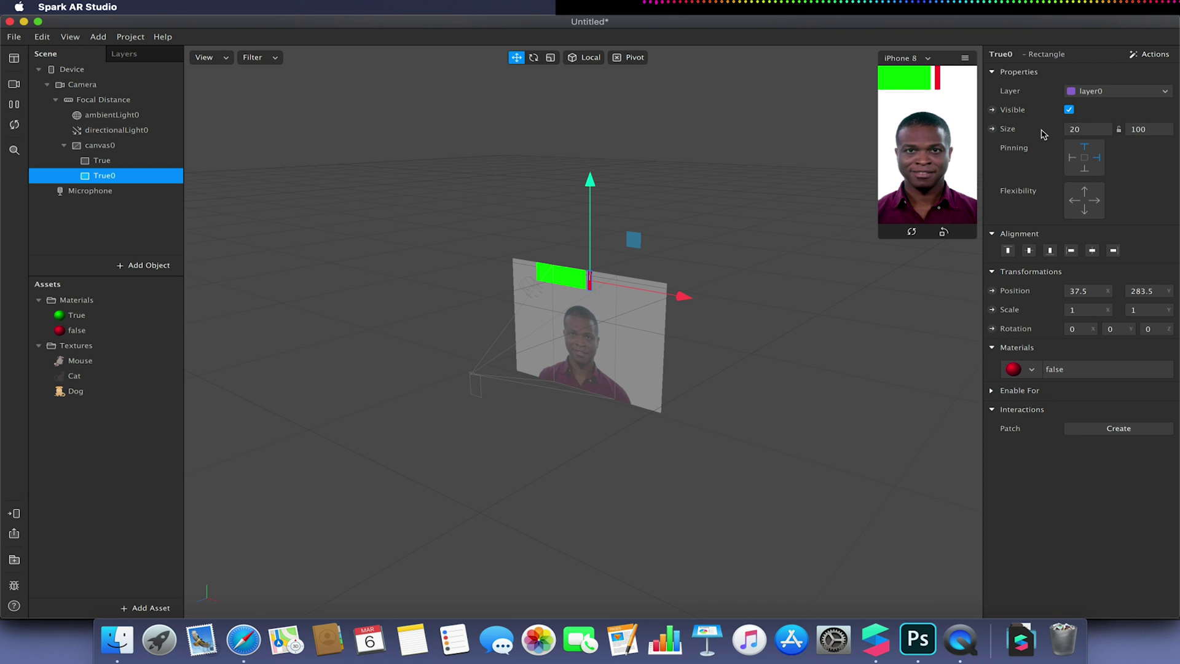
pyautogui.click(1104, 131)
pyautogui.write('0')
pyautogui.press('Return')
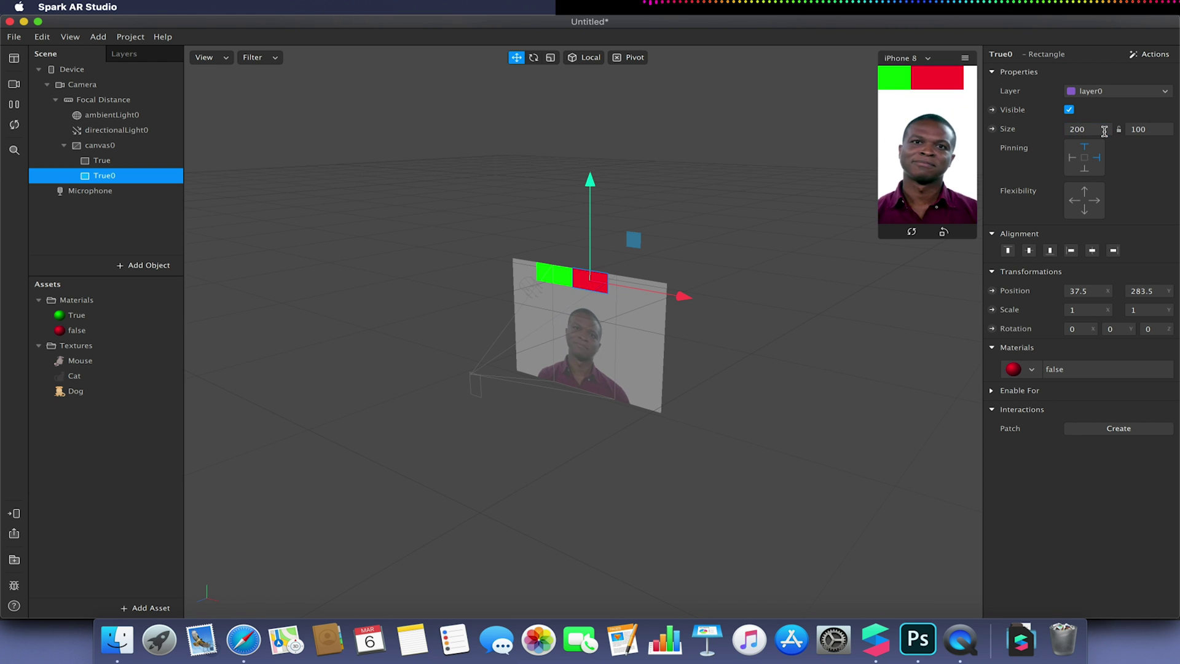
pyautogui.click(1113, 251)
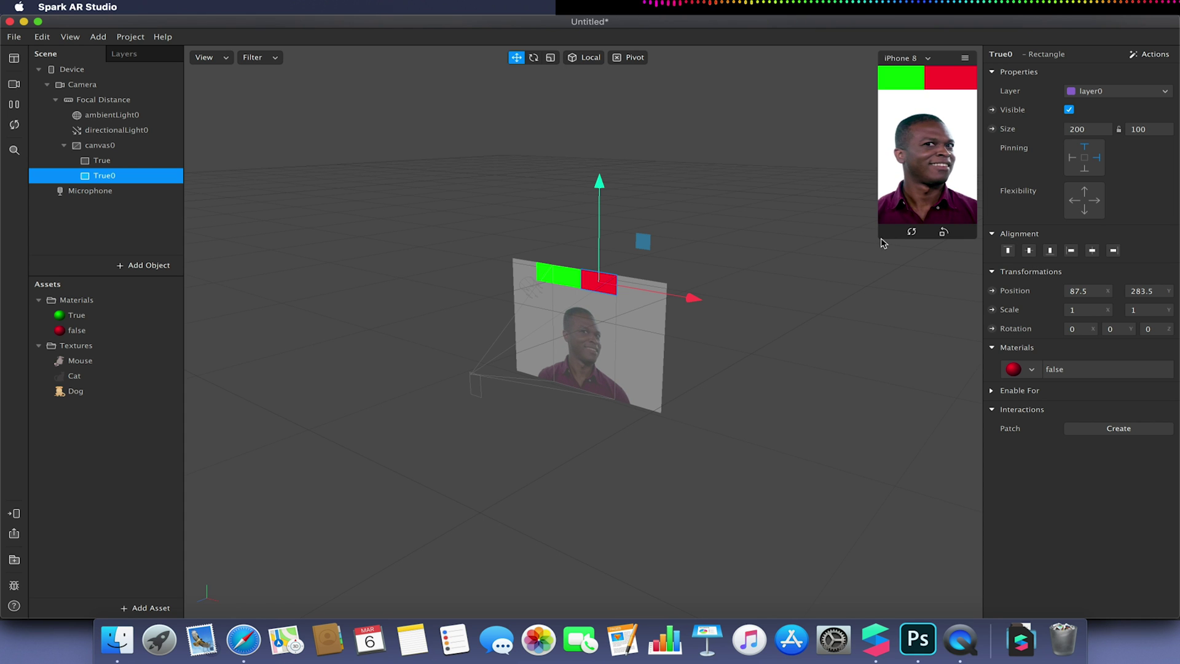
# Enlarge the preview and align the green True rectangle beside the red one.
pyautogui.moveTo(883, 243); pyautogui.dragTo(794, 374)
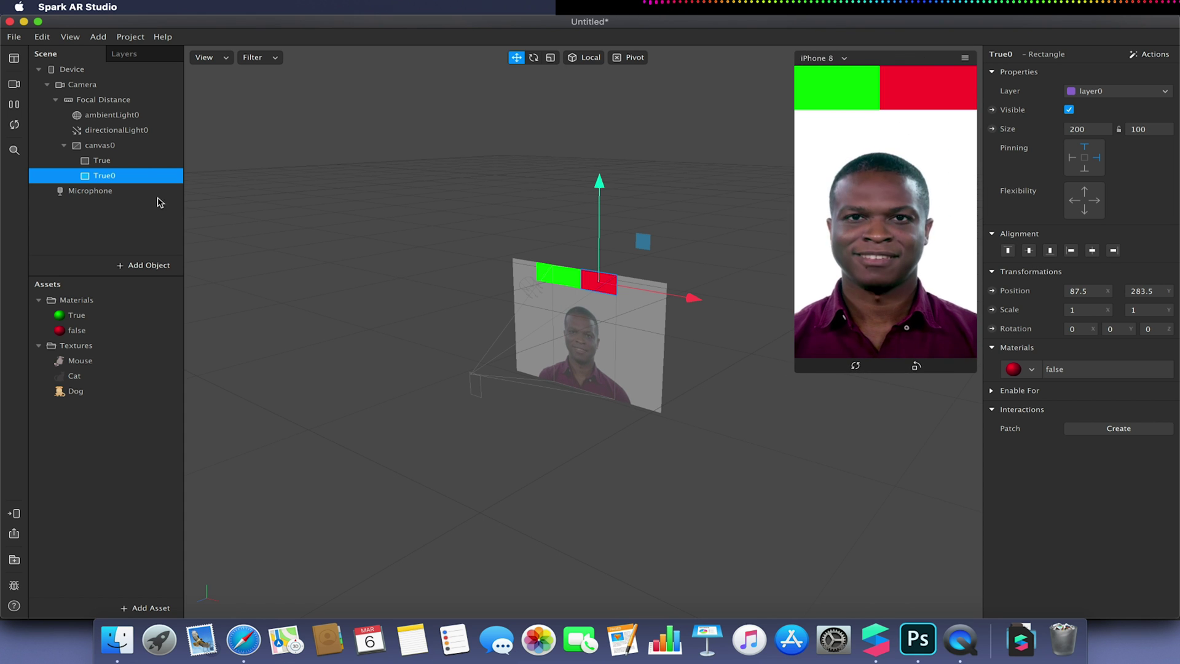
pyautogui.click(145, 160)
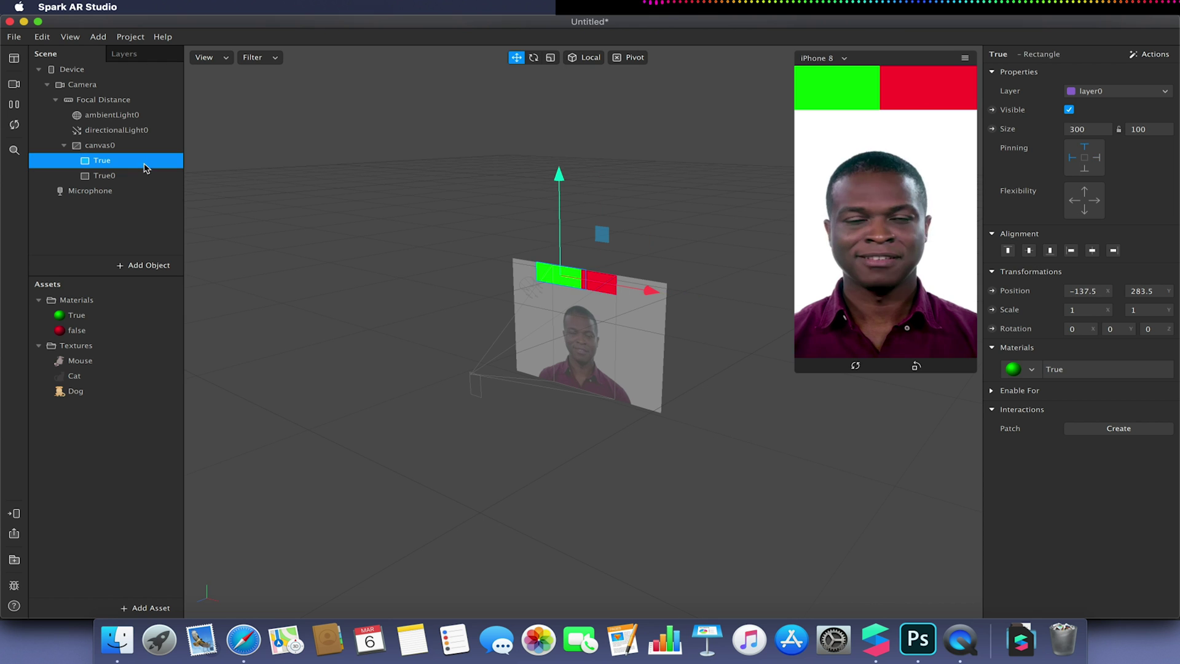
pyautogui.click(1007, 253)
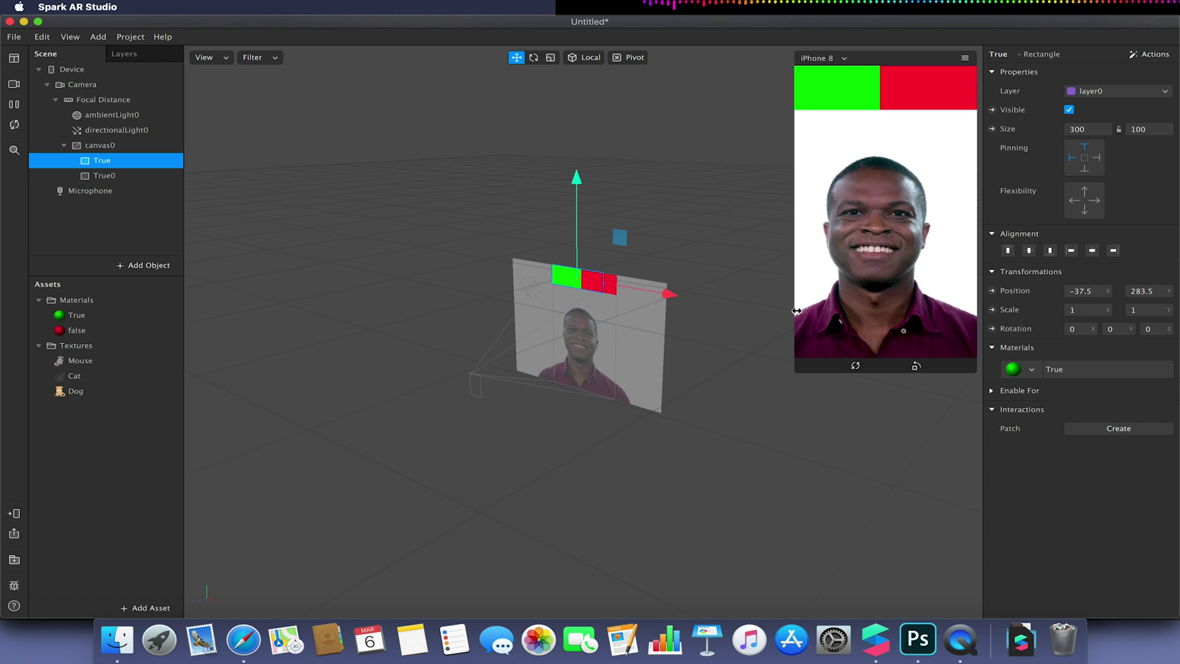
# Show the Patch Editor and add a Device patch to the graph.
pyautogui.click(65, 38)
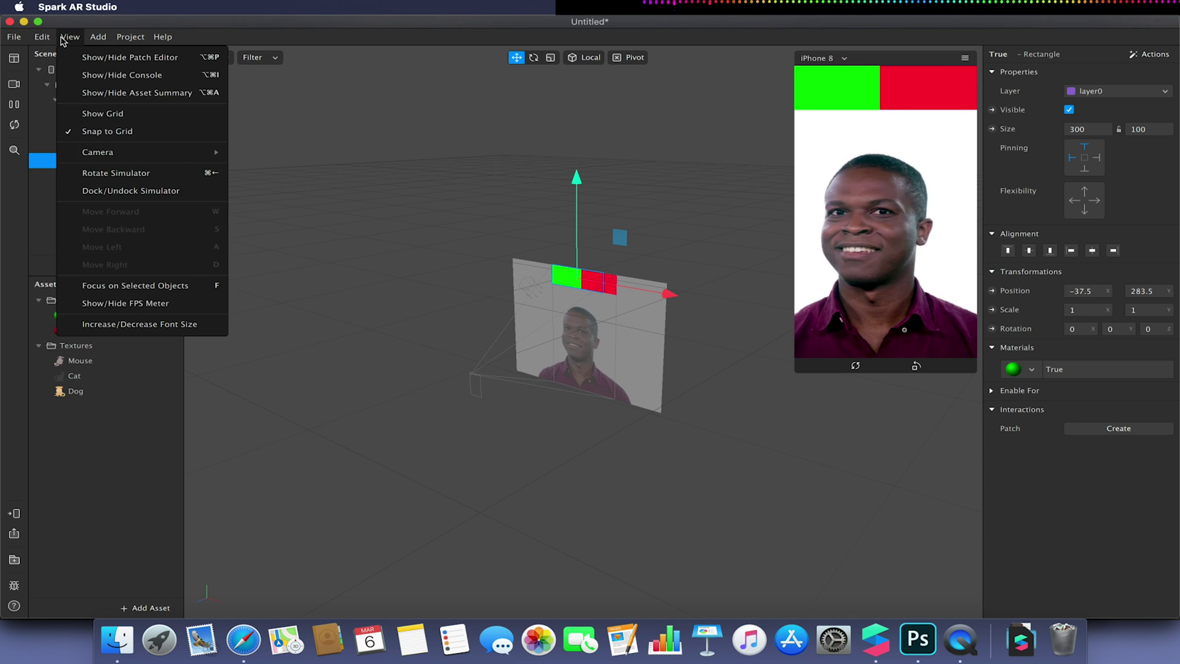
pyautogui.click(106, 58)
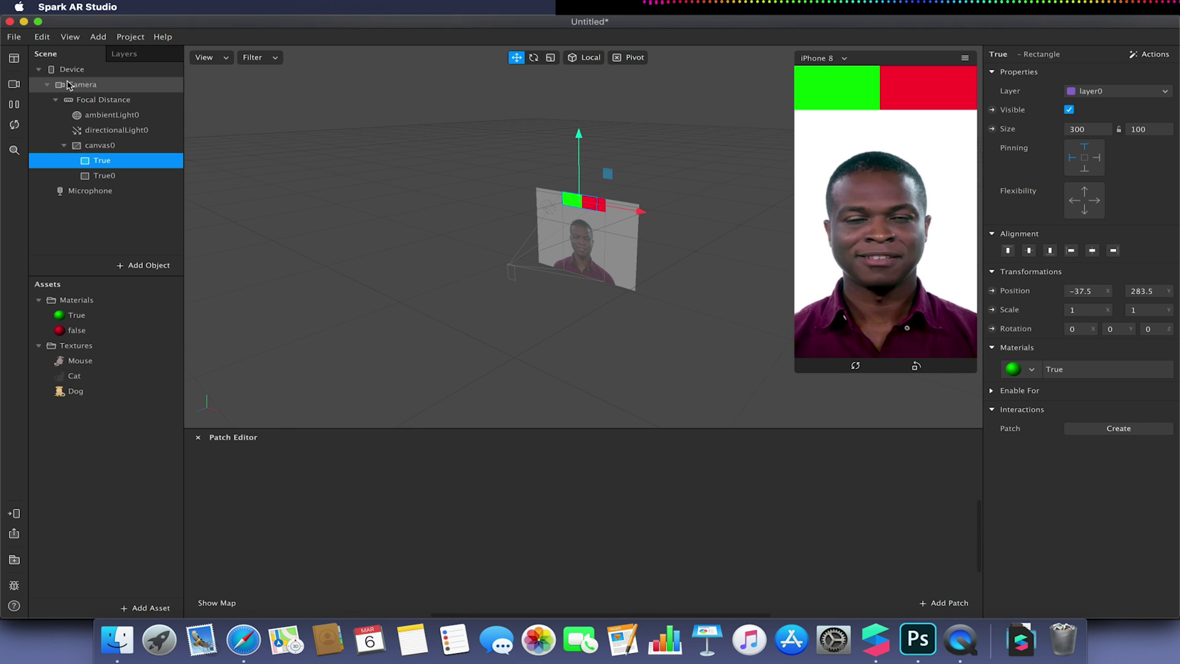
pyautogui.moveTo(70, 70); pyautogui.dragTo(730, 511)
# Add a Divide patch via search and set its type to Vector 2.
pyautogui.write('divid')
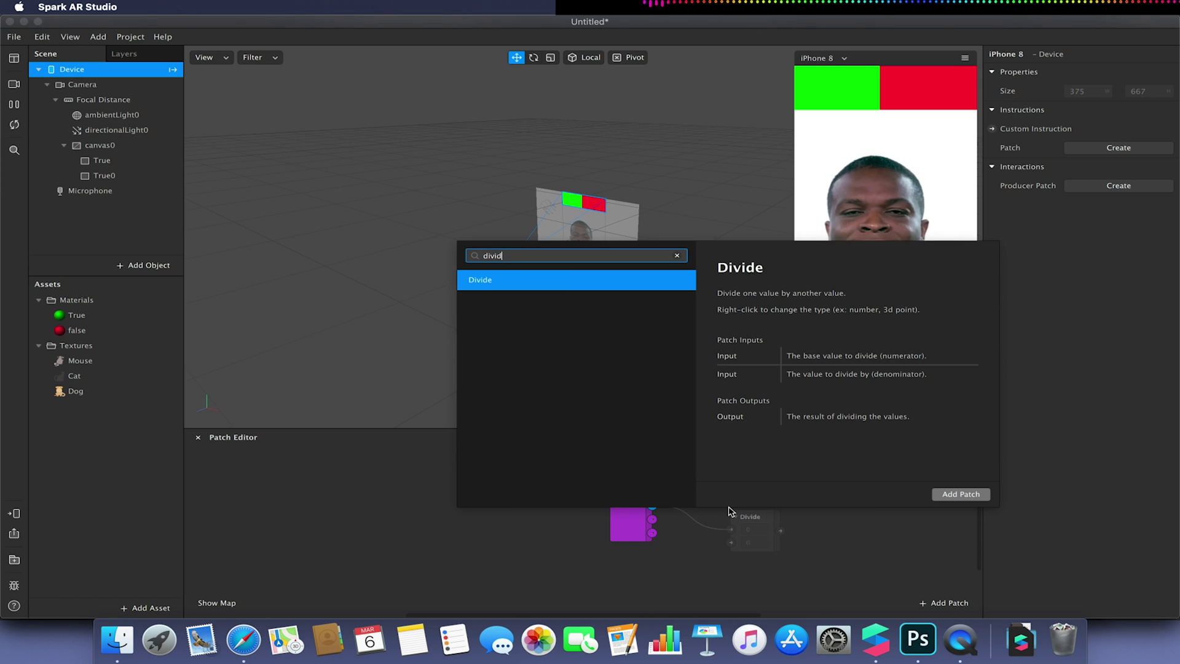
pyautogui.write('e')
pyautogui.click(960, 495)
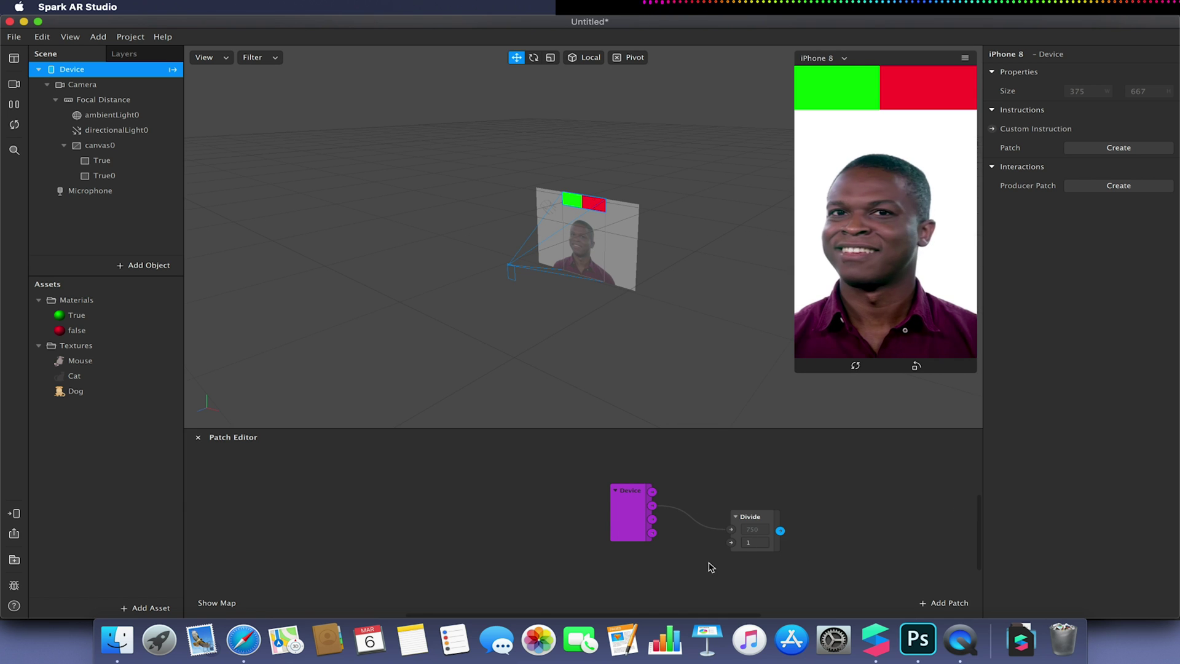
pyautogui.click(760, 545)
pyautogui.click(753, 561)
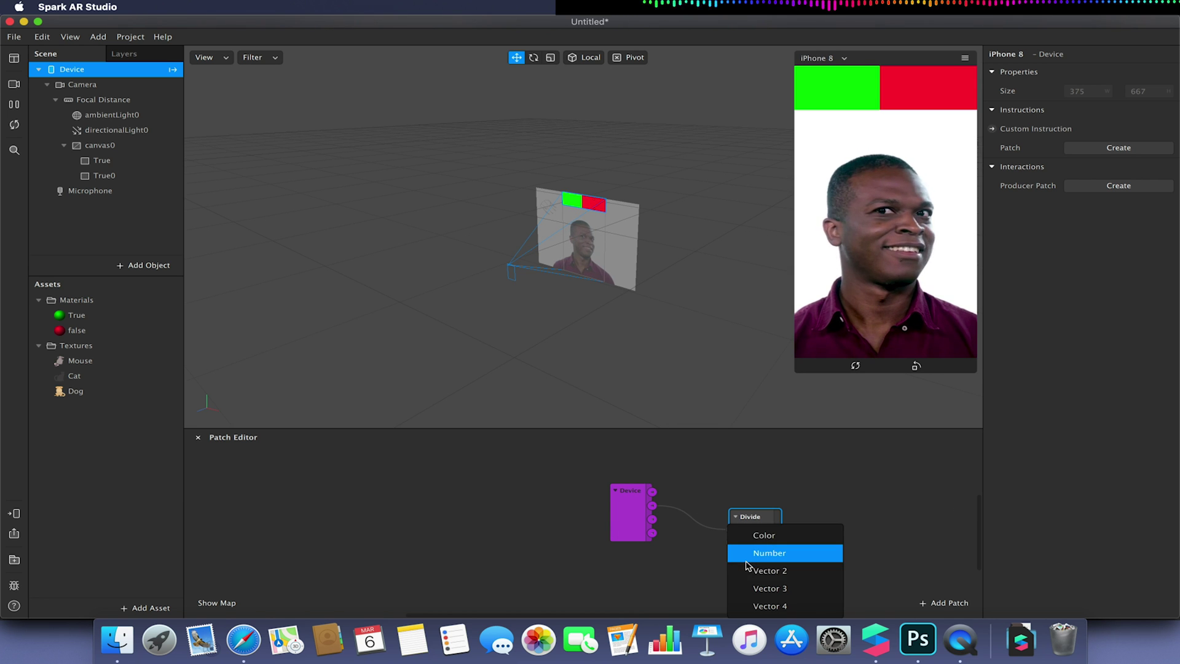
pyautogui.click(759, 571)
pyautogui.moveTo(755, 520); pyautogui.dragTo(729, 494)
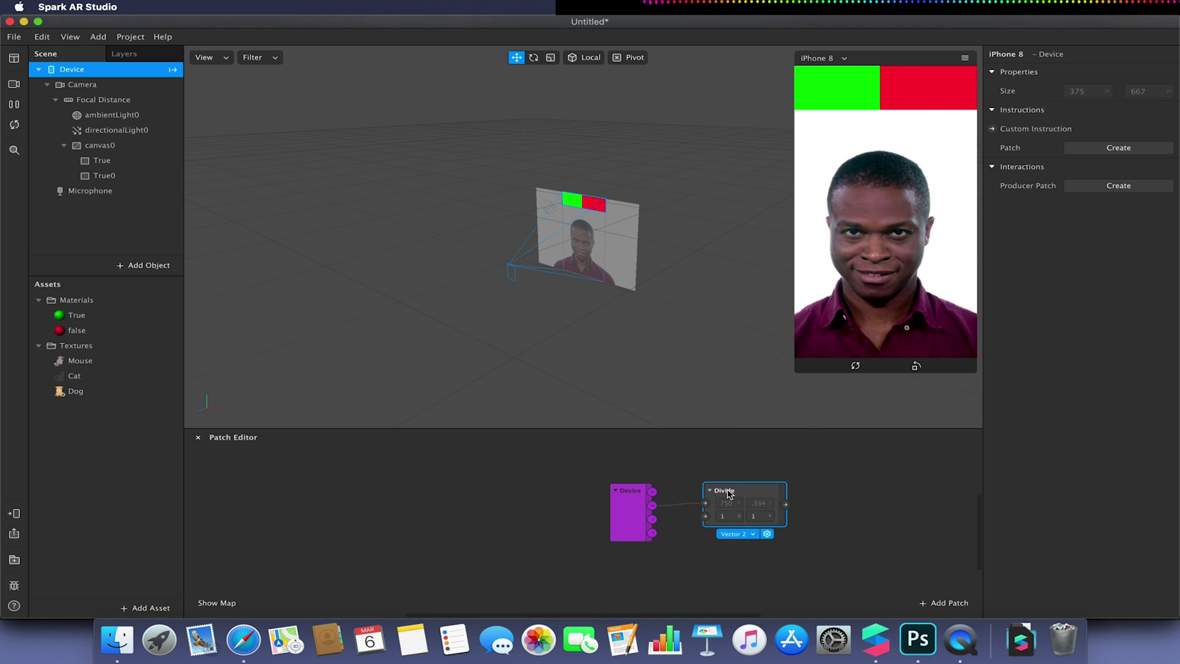
pyautogui.click(96, 160)
# Create position and scale patches for both the True and True0 rectangles.
pyautogui.keyDown('shift'); pyautogui.click(97, 175); pyautogui.keyUp('shift')
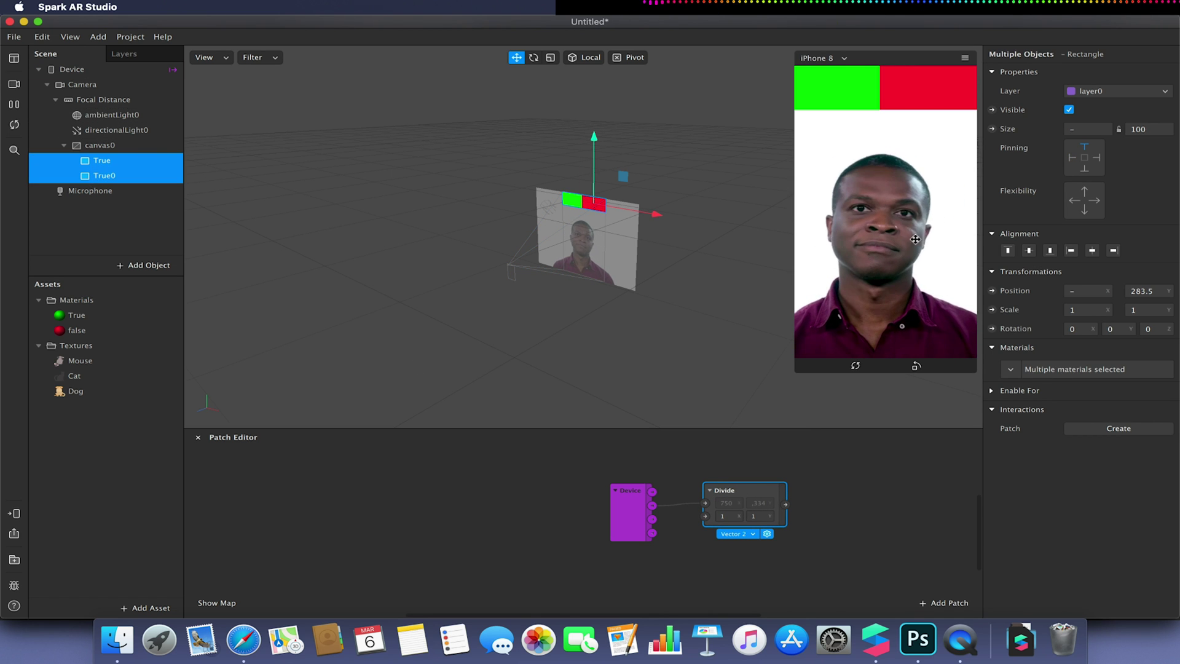
pyautogui.click(992, 291)
pyautogui.click(992, 310)
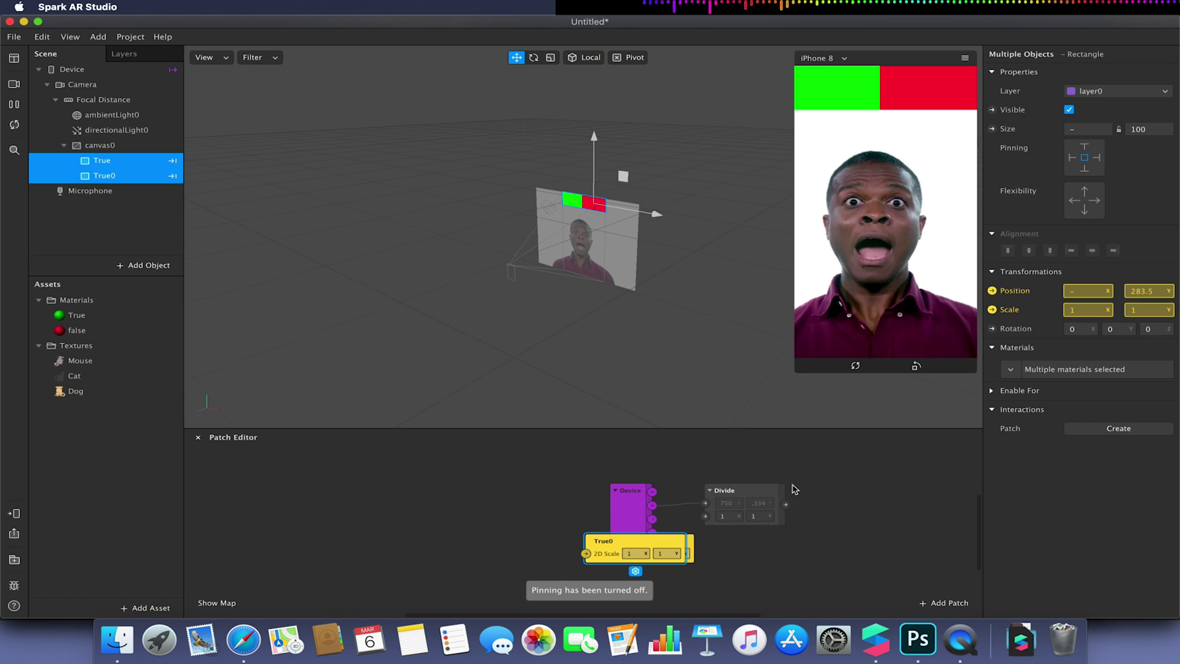
pyautogui.moveTo(597, 536); pyautogui.dragTo(865, 522)
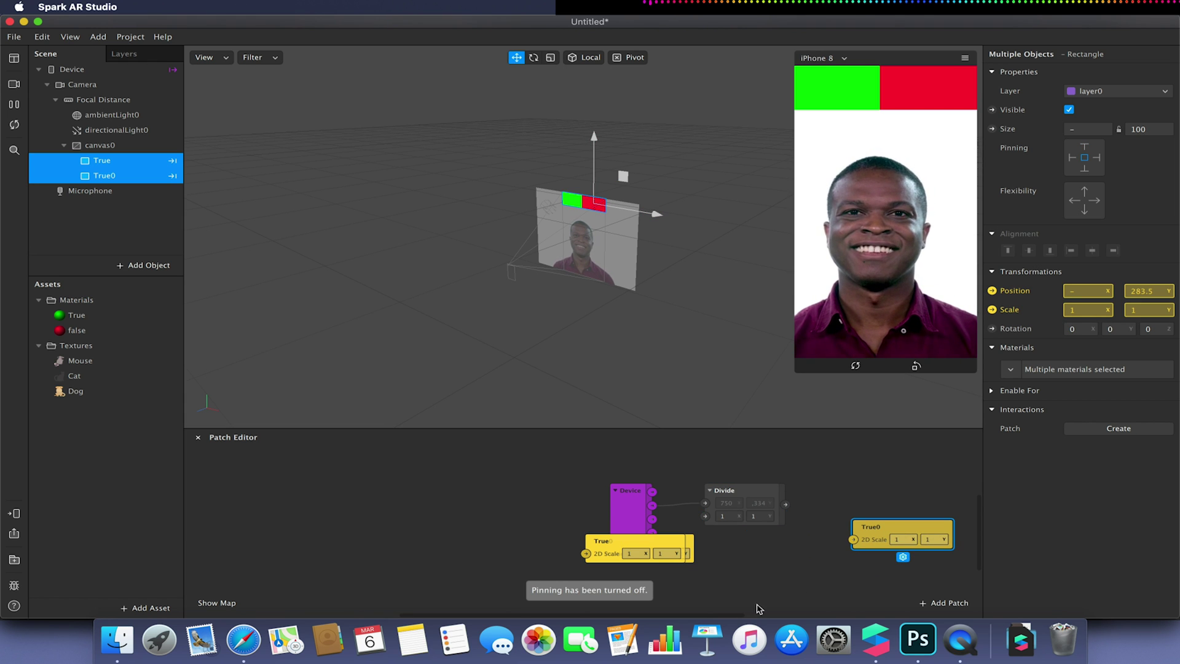
pyautogui.moveTo(635, 549); pyautogui.dragTo(889, 486)
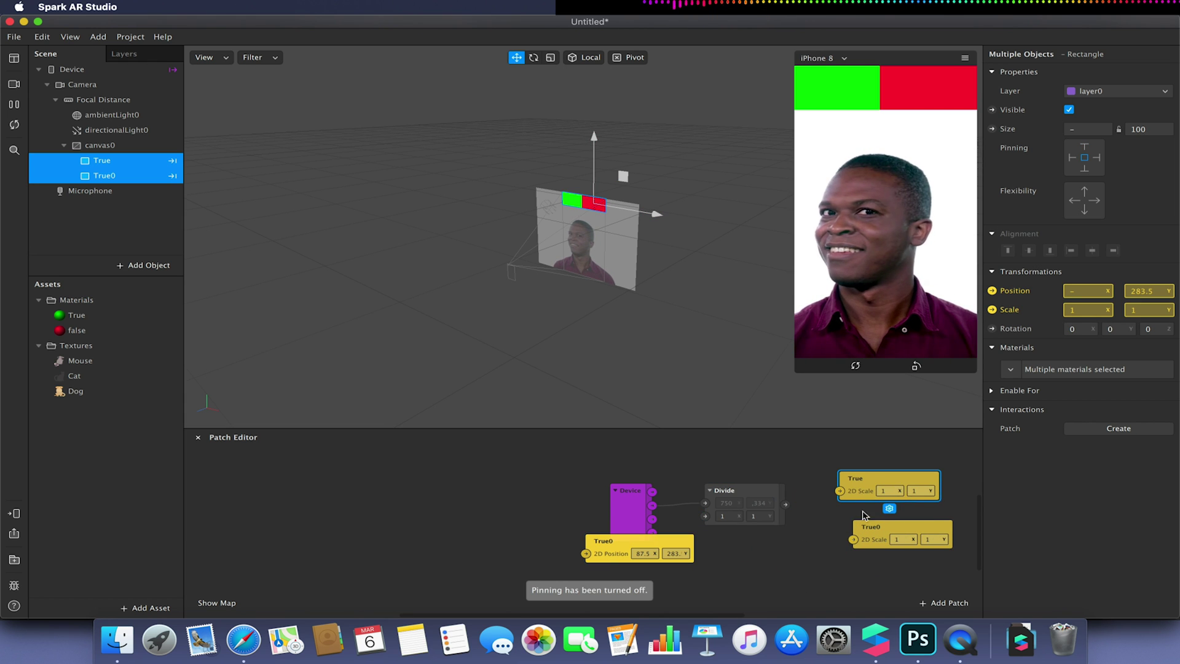
# Delete the 2D Position and Scale patches for True and True0.
pyautogui.click(656, 546)
pyautogui.press('Delete')
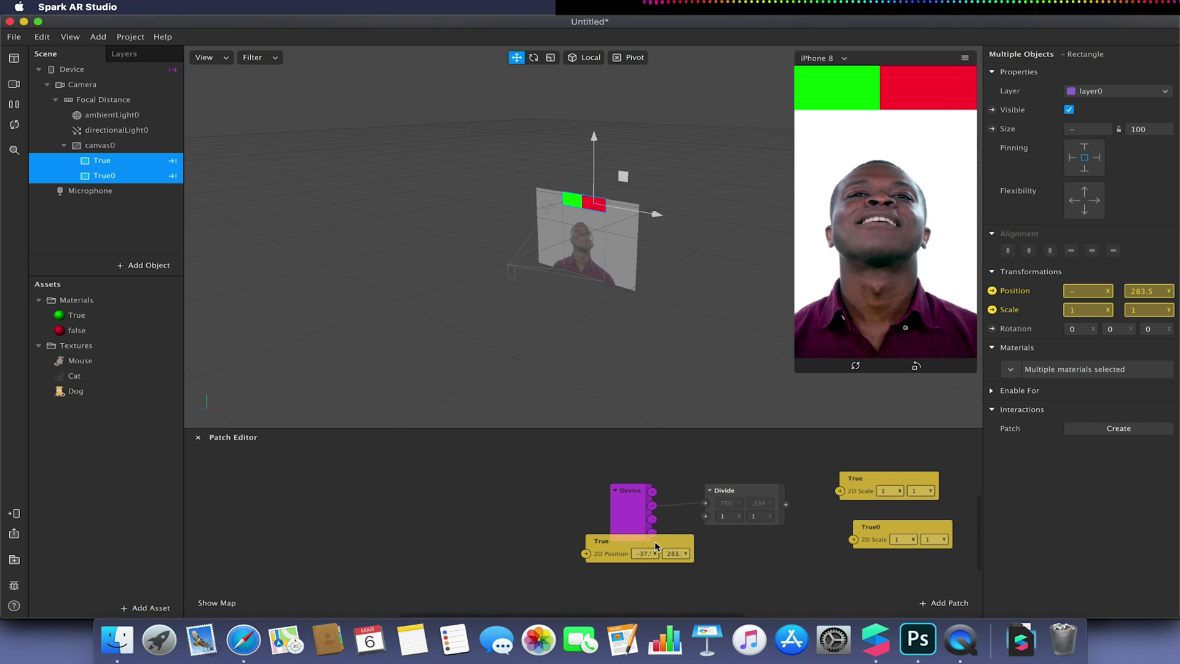
pyautogui.click(656, 553)
pyautogui.press('Delete')
pyautogui.click(885, 490)
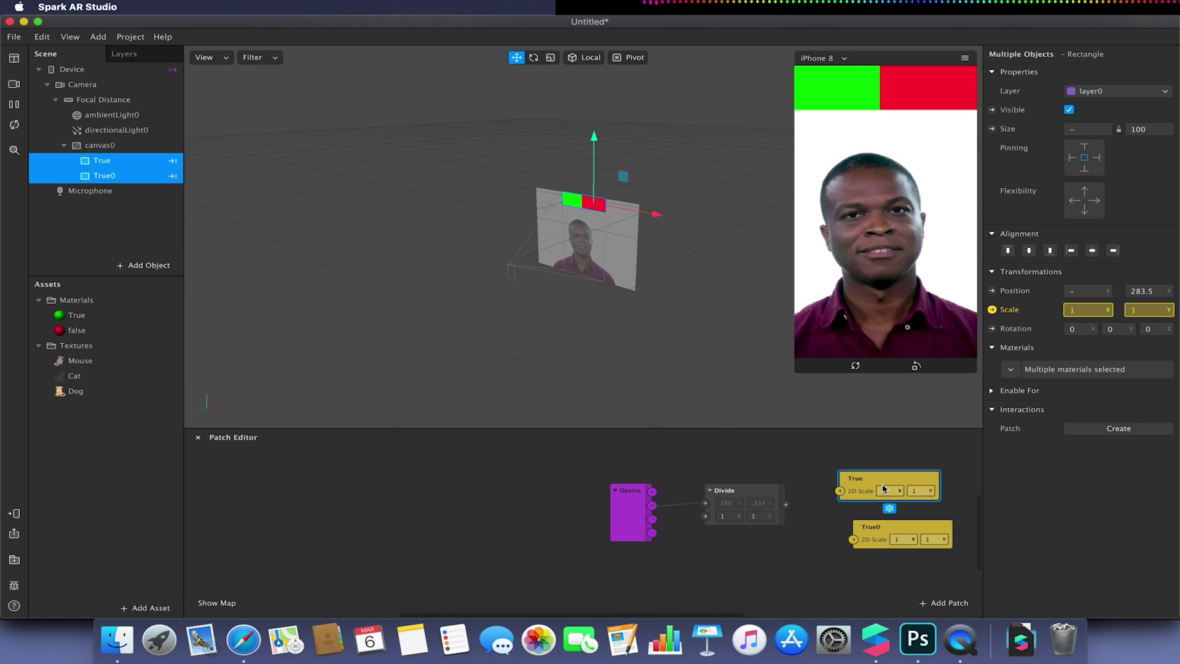
pyautogui.press('Delete')
pyautogui.click(888, 527)
pyautogui.press('Delete')
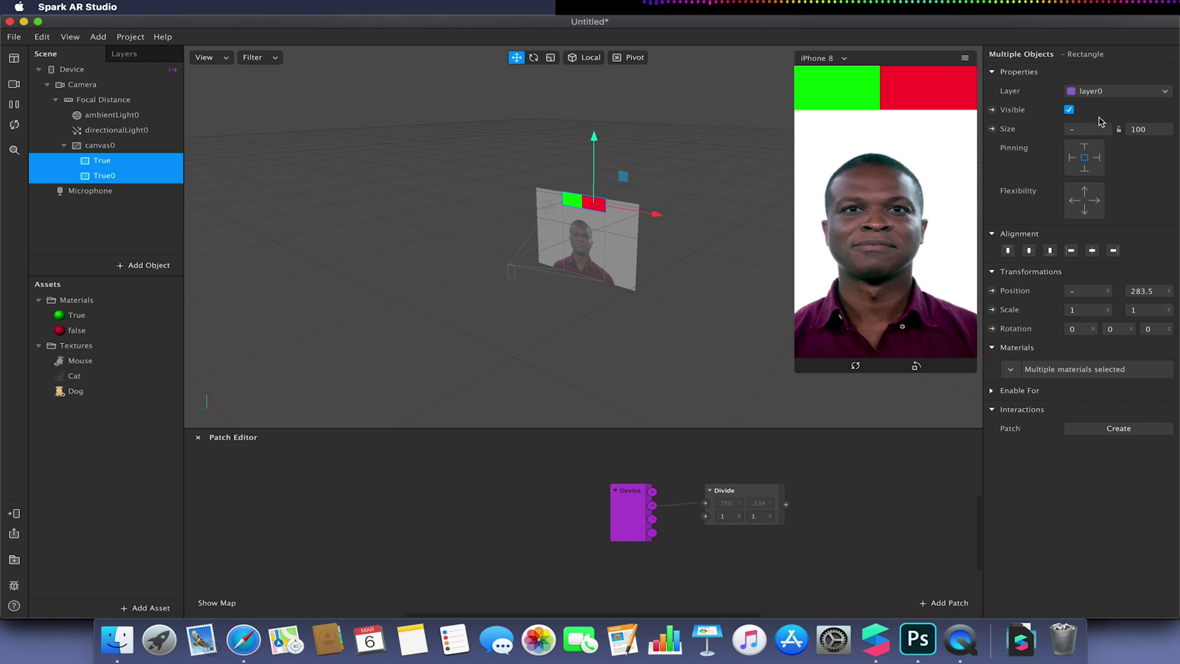
# Create Size patches for both rectangles and feed them the Divide patch output.
pyautogui.click(993, 129)
pyautogui.click(602, 541)
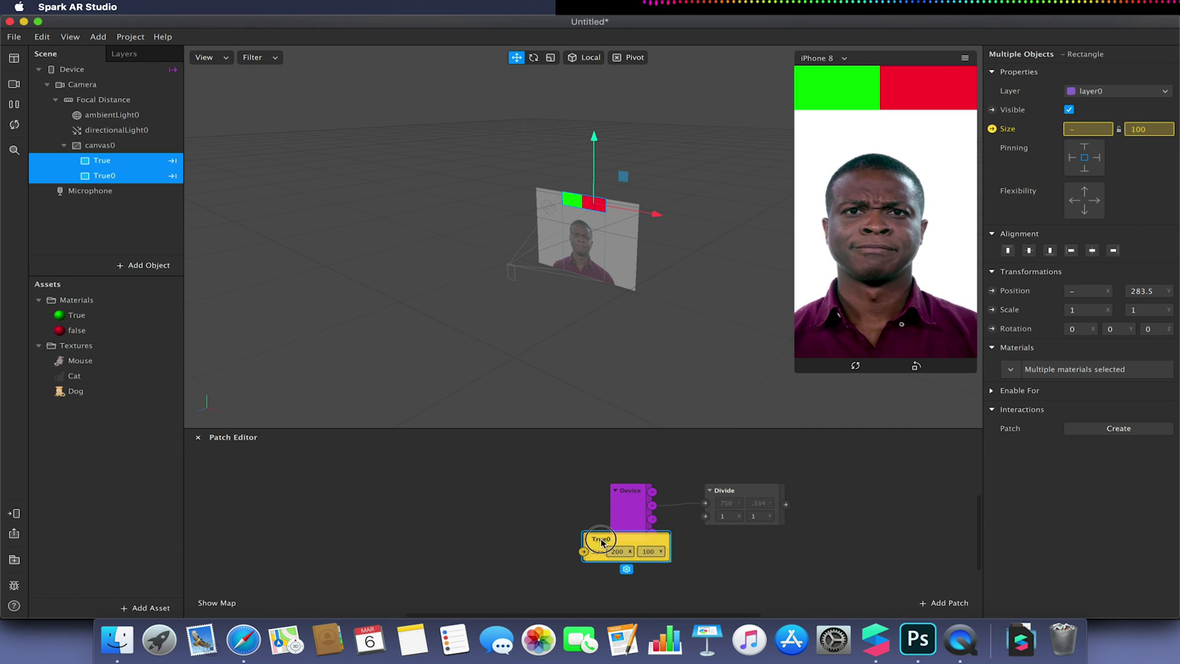
pyautogui.moveTo(602, 541); pyautogui.dragTo(861, 483)
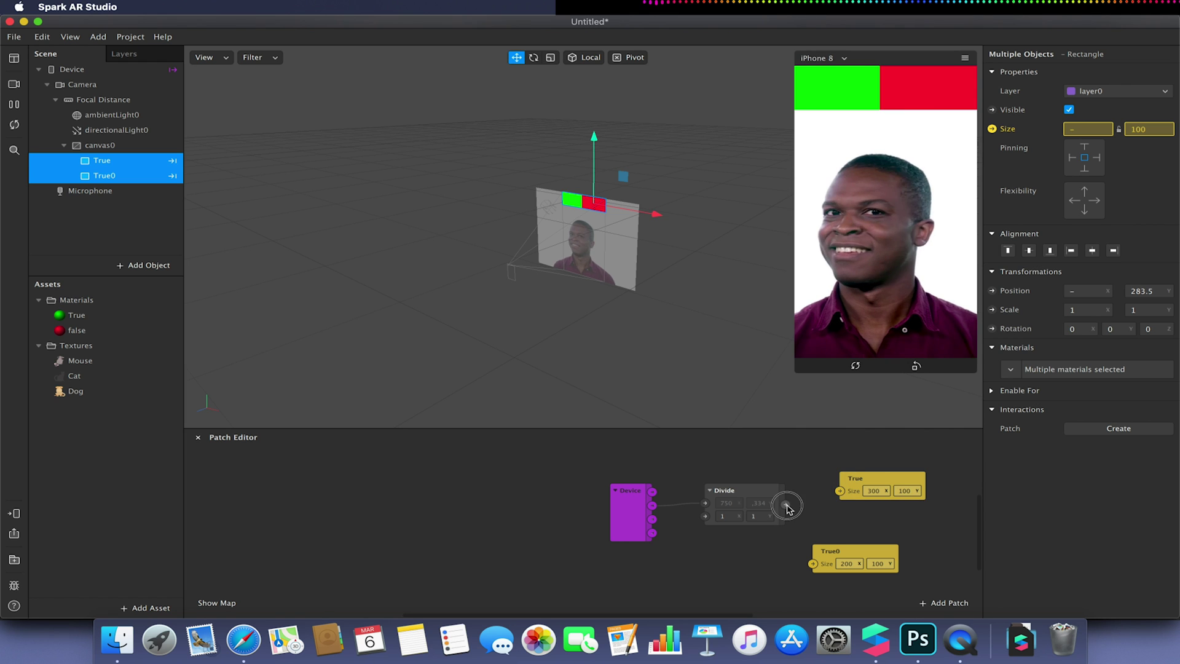
pyautogui.moveTo(787, 506); pyautogui.dragTo(812, 564)
# Set the Divide patch divisors to 2 for width and 8 for height.
pyautogui.click(723, 514)
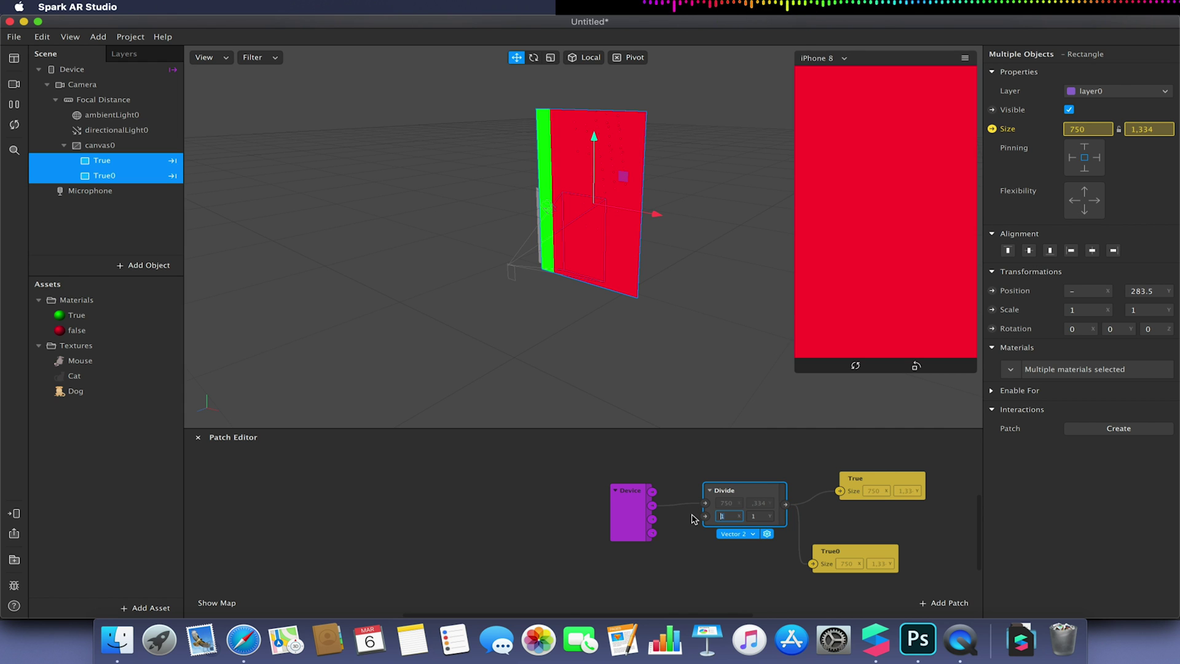
pyautogui.write('2')
pyautogui.press('Return')
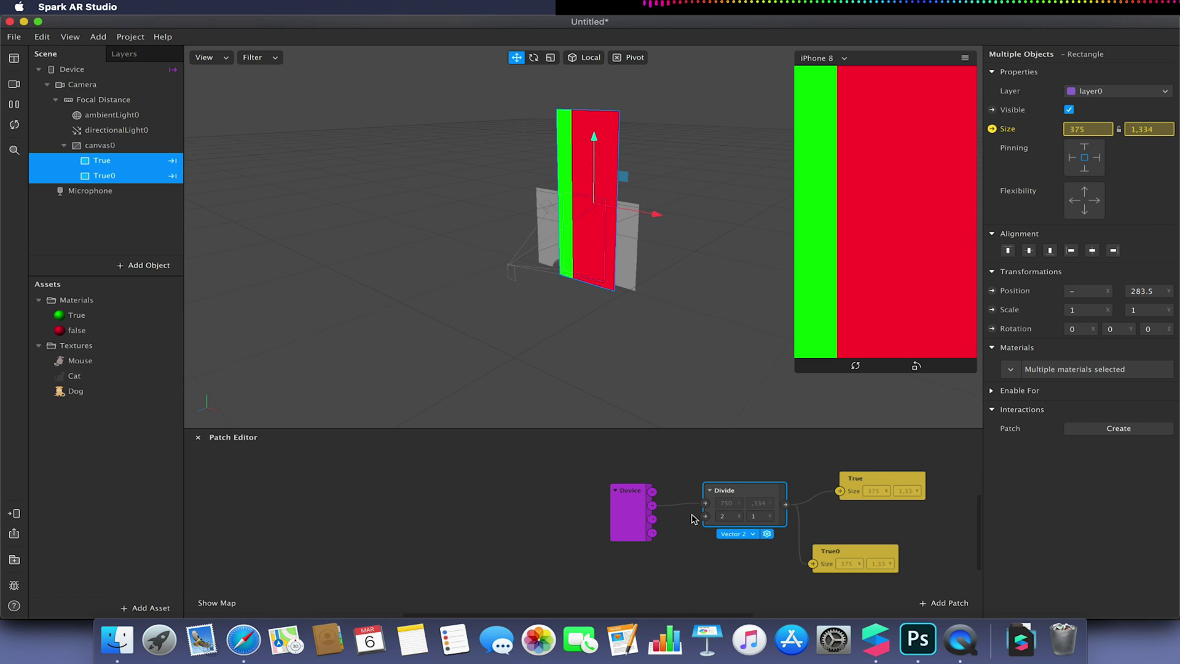
pyautogui.click(762, 516)
pyautogui.write('8')
pyautogui.press('Return')
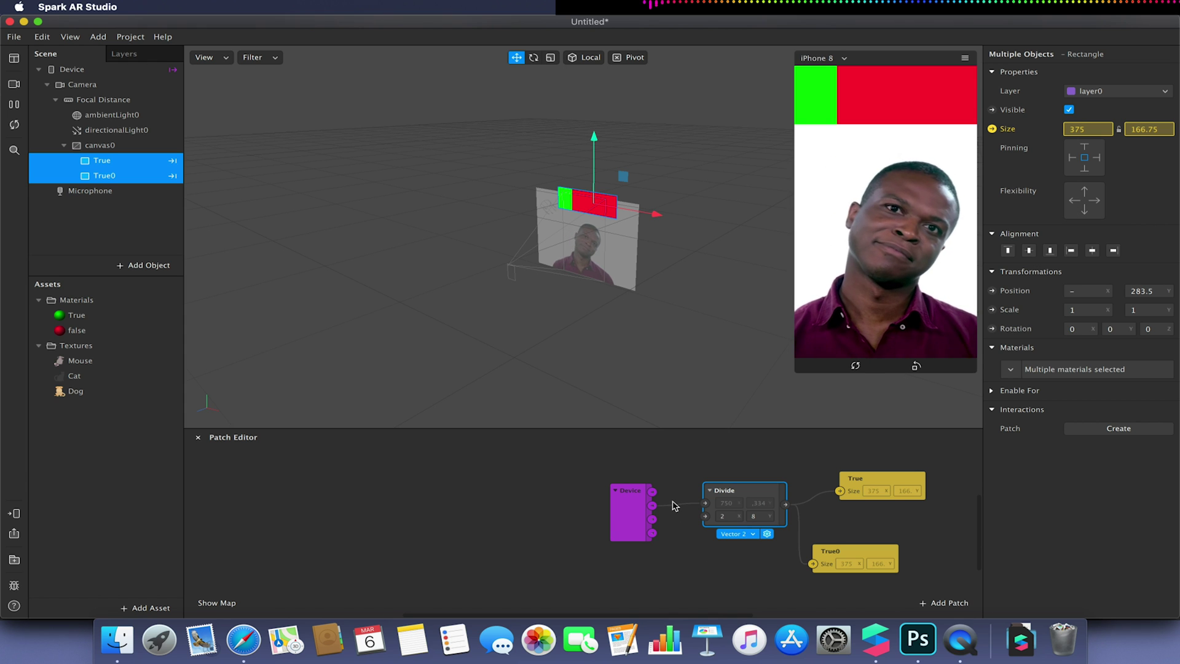
# Select True and True0 in turn to check their positions.
pyautogui.click(143, 203)
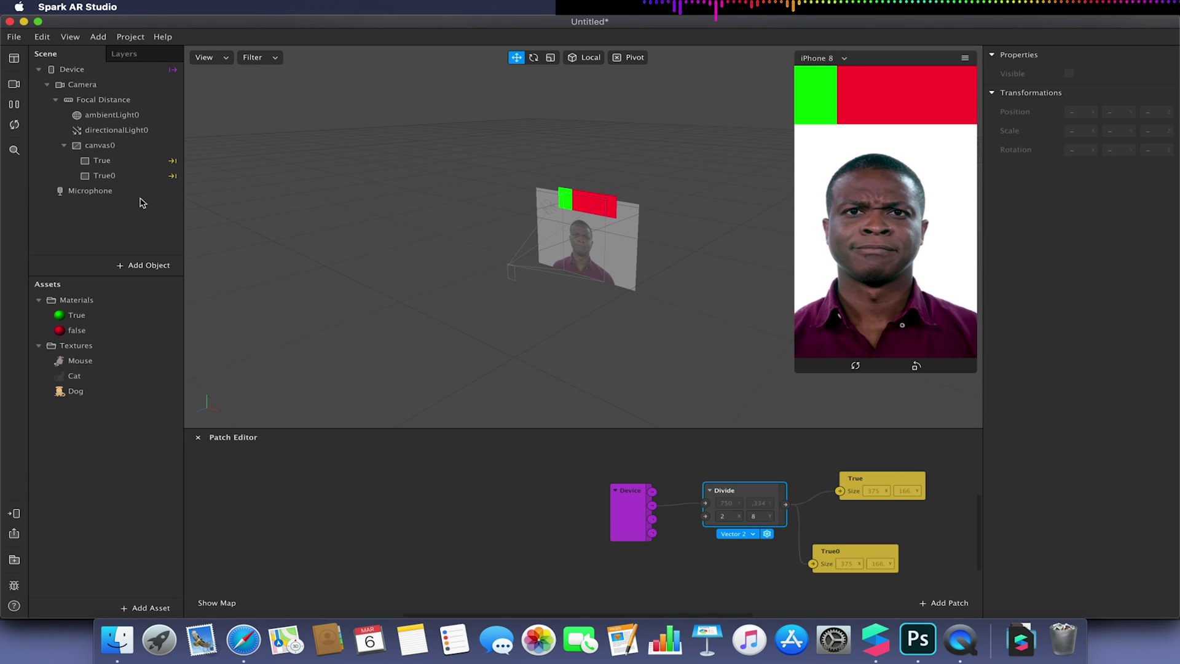
pyautogui.click(119, 162)
pyautogui.click(122, 177)
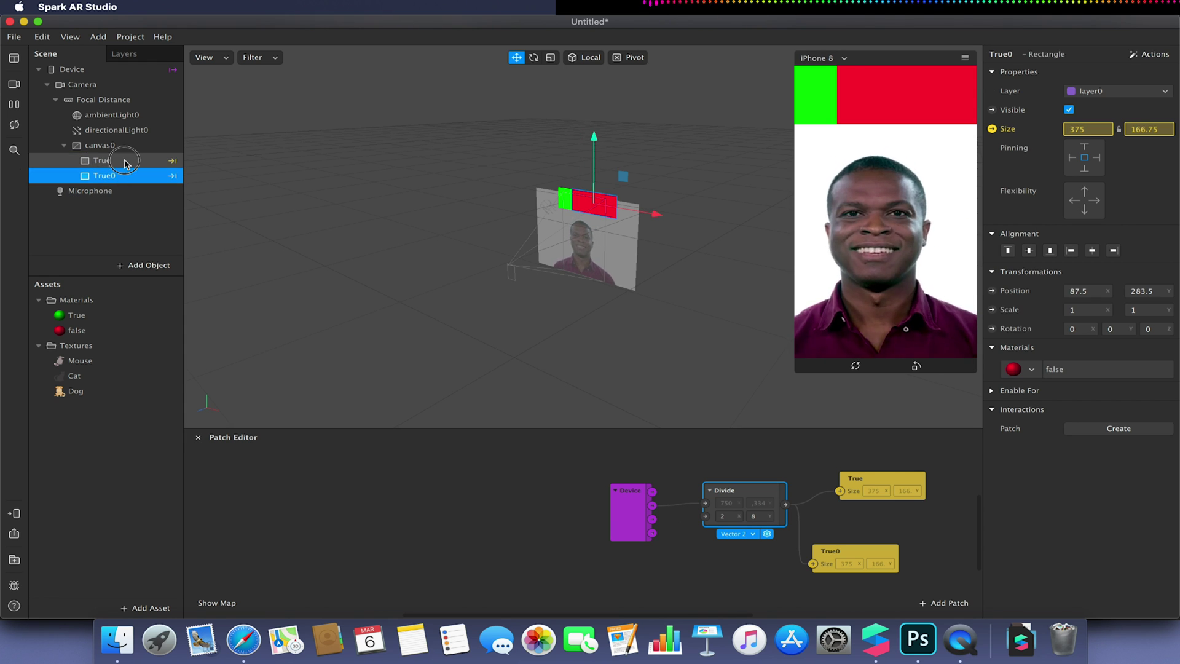
pyautogui.click(126, 161)
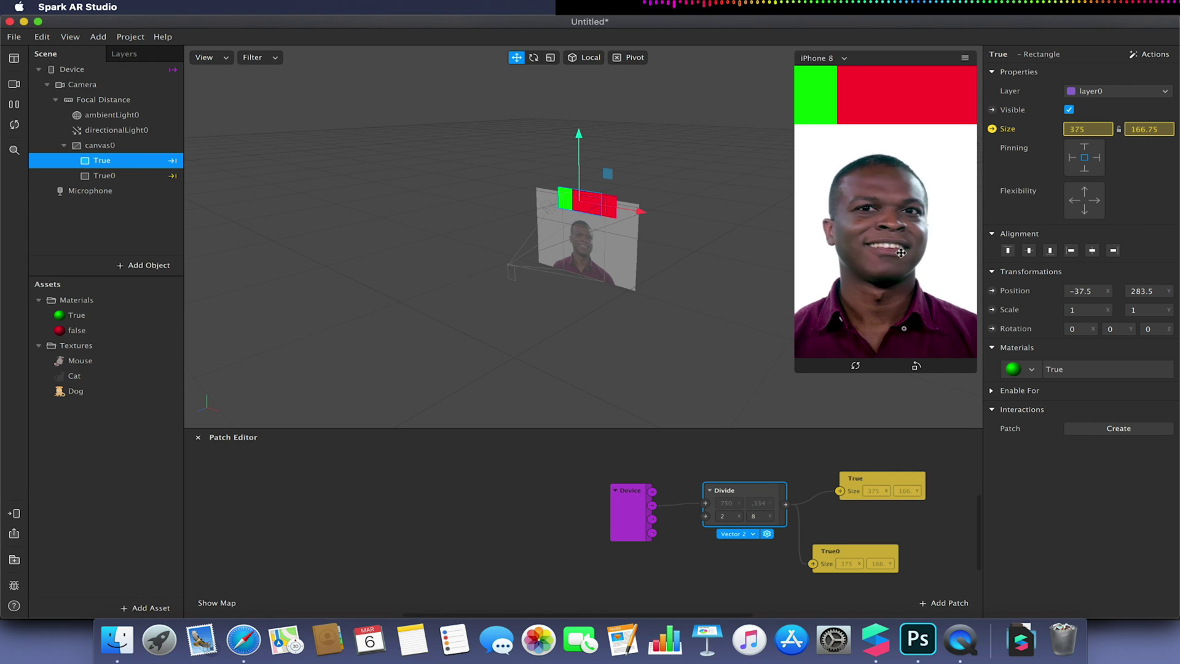
pyautogui.click(117, 176)
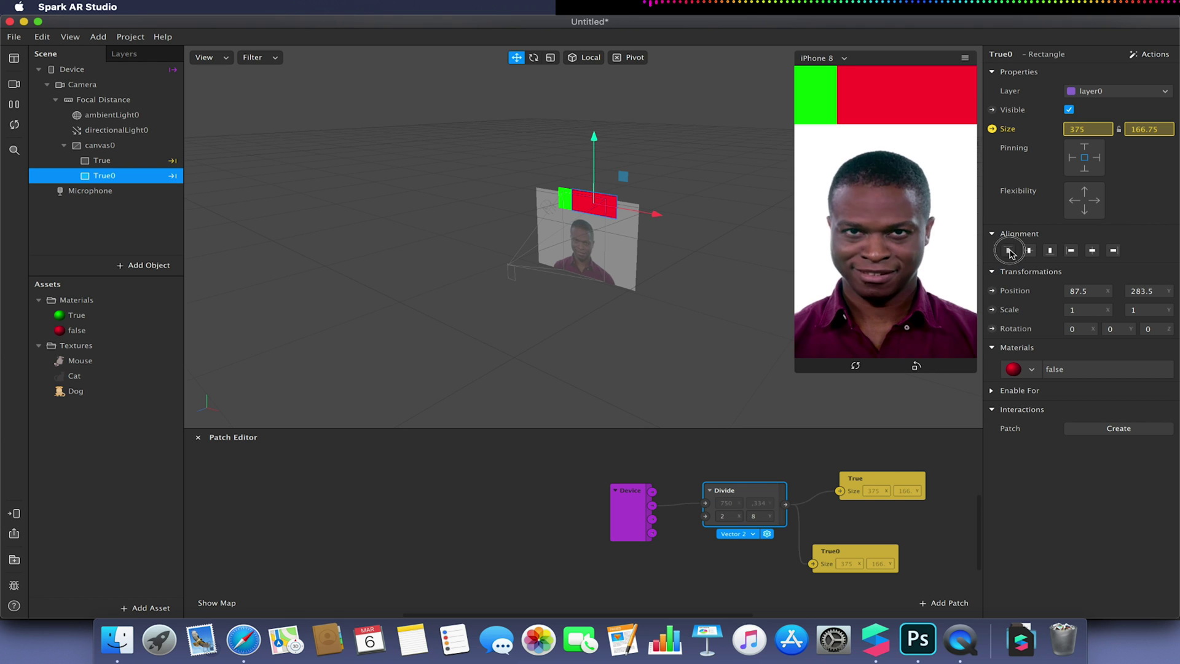
# Change the Divide width divisor to 4, making each rectangle about 187 wide.
pyautogui.click(725, 516)
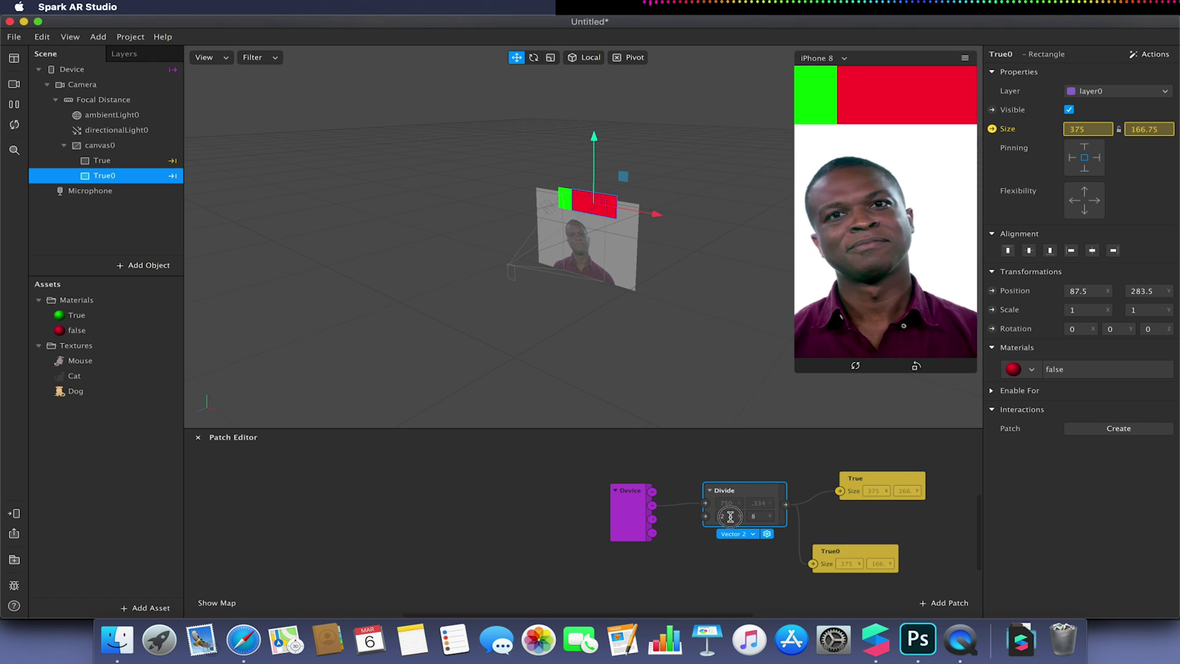
pyautogui.press('Return')
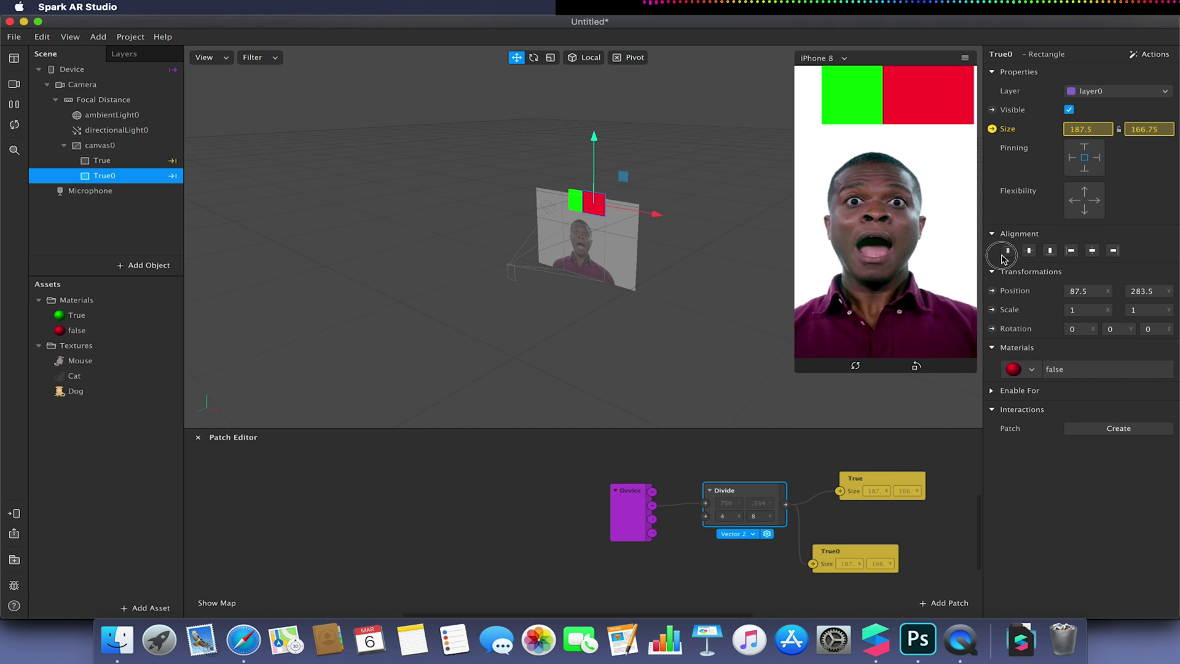
pyautogui.click(126, 160)
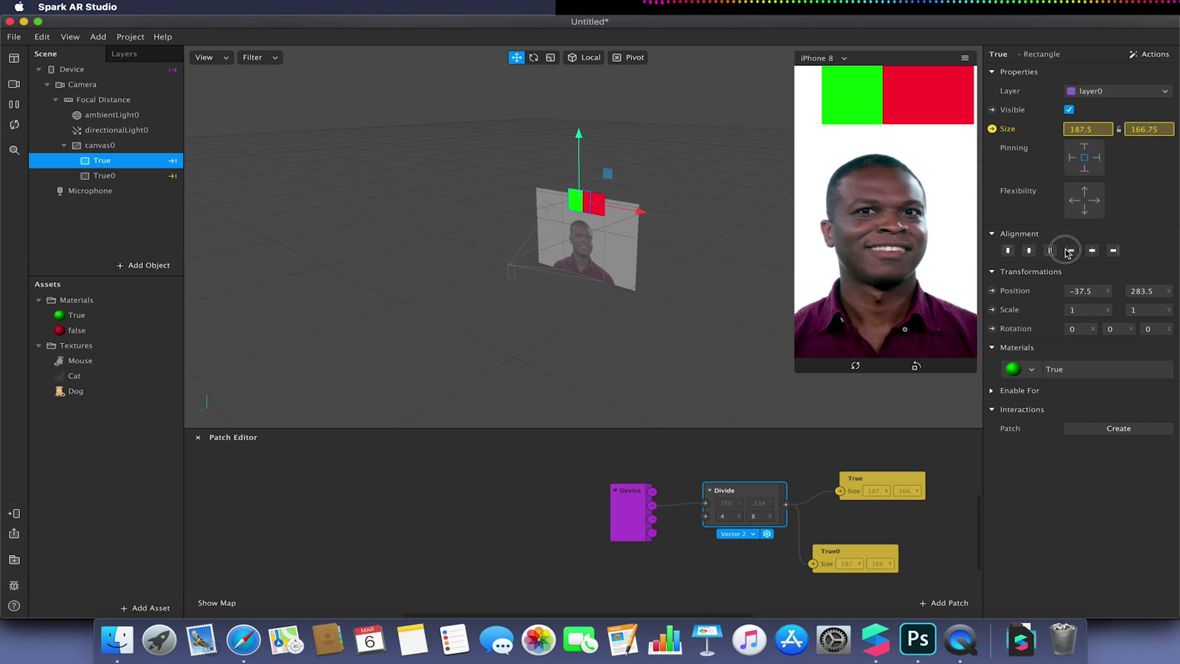
pyautogui.click(676, 300)
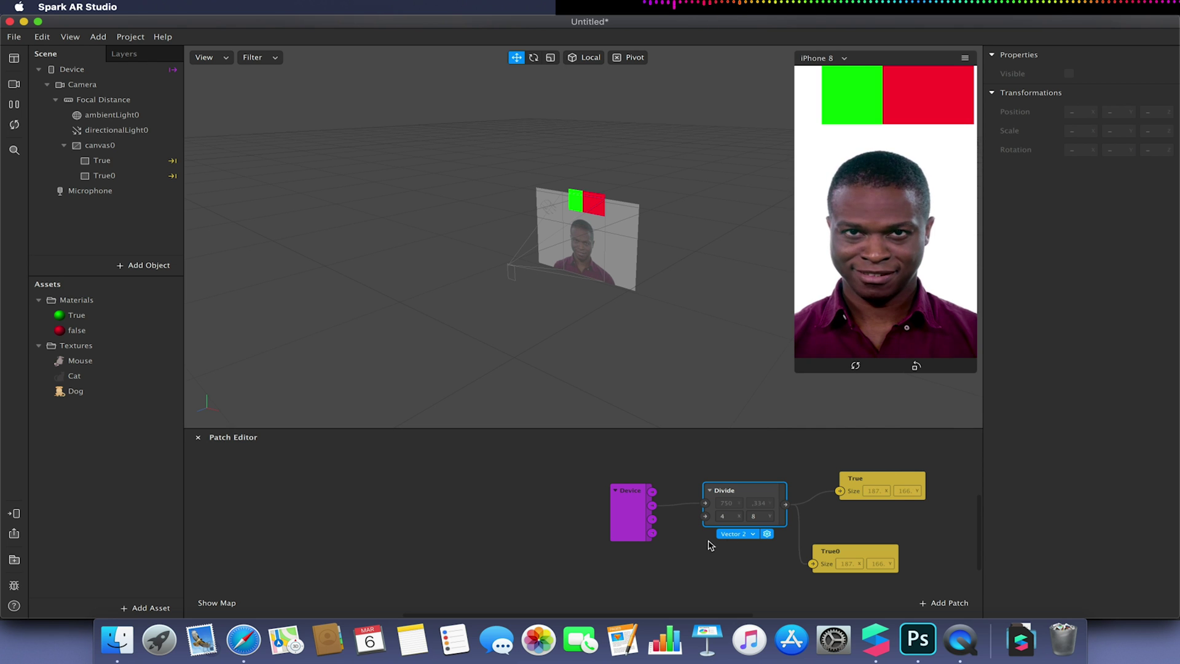
# Set the Divide patch's height divisor to 20.
pyautogui.click(756, 516)
pyautogui.write('20')
pyautogui.press('Return')
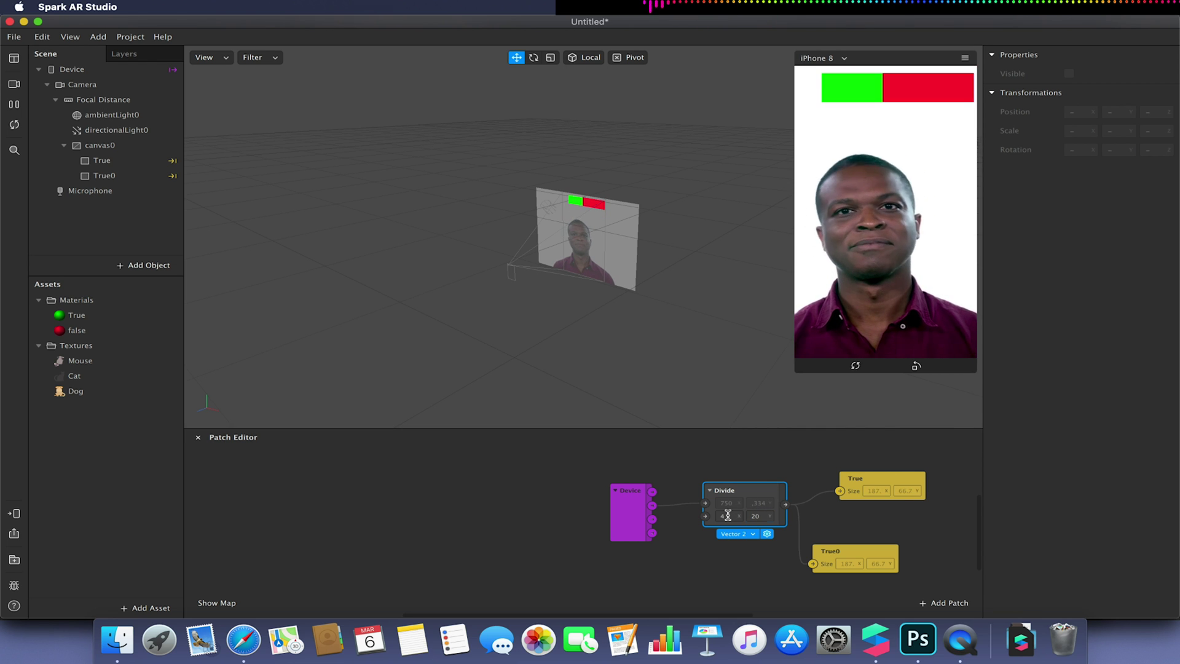
# Pin the green True box top-left and the red True0 box top-right, aligned right.
pyautogui.click(858, 478)
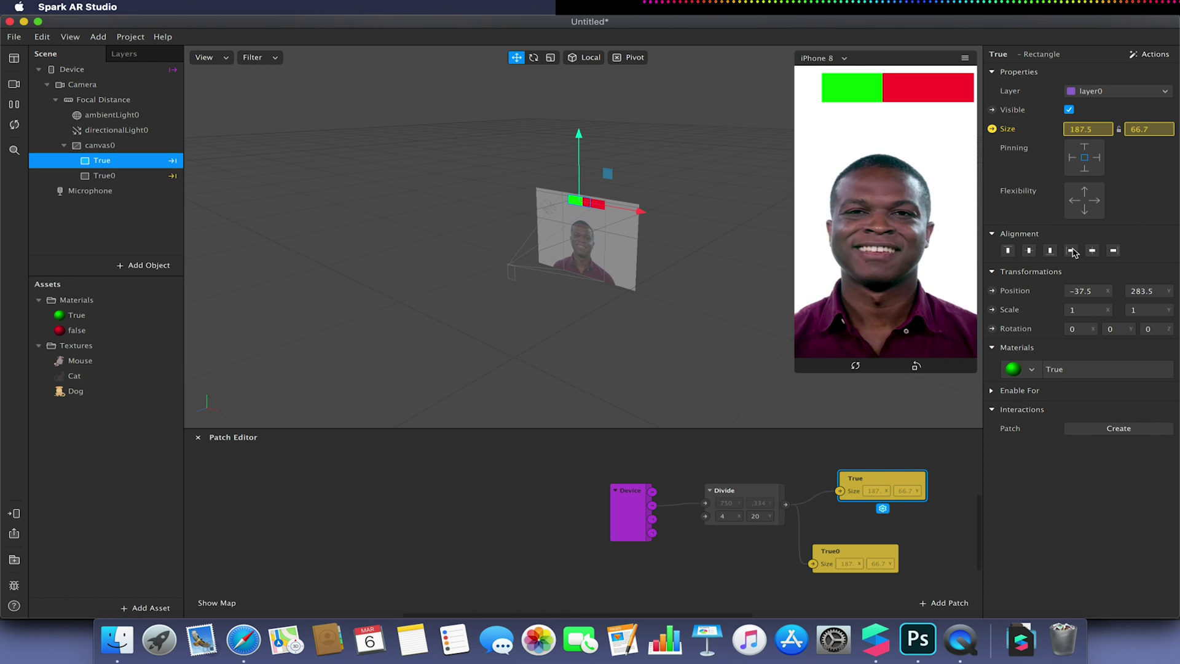
pyautogui.click(1085, 158)
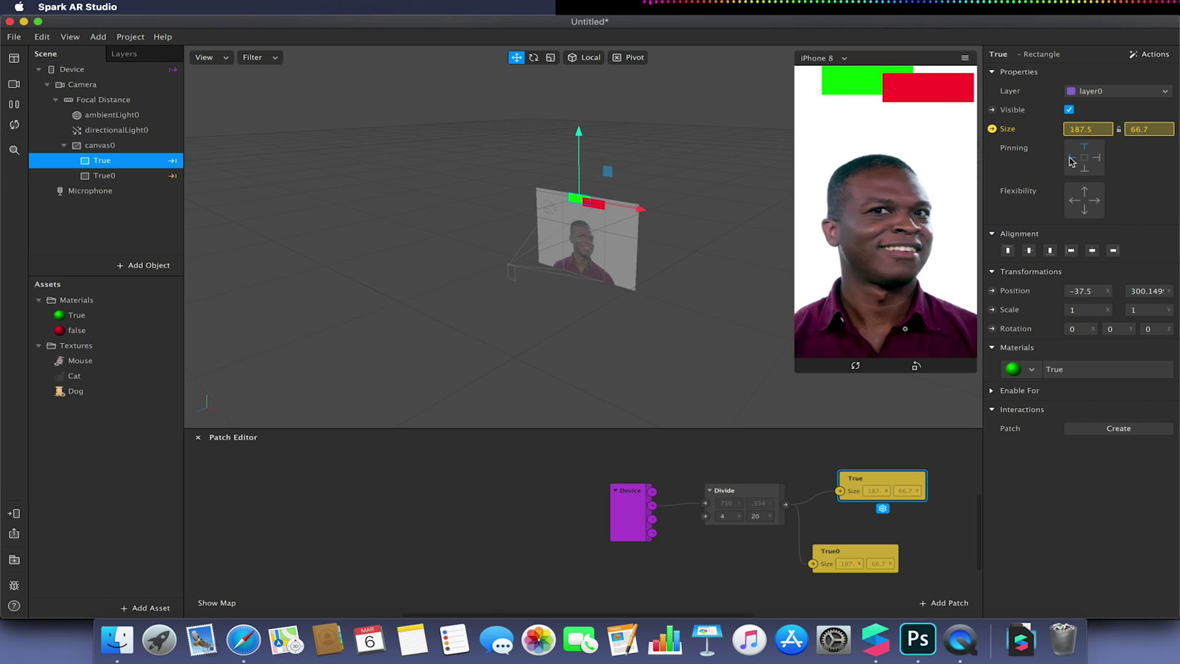
pyautogui.click(1072, 158)
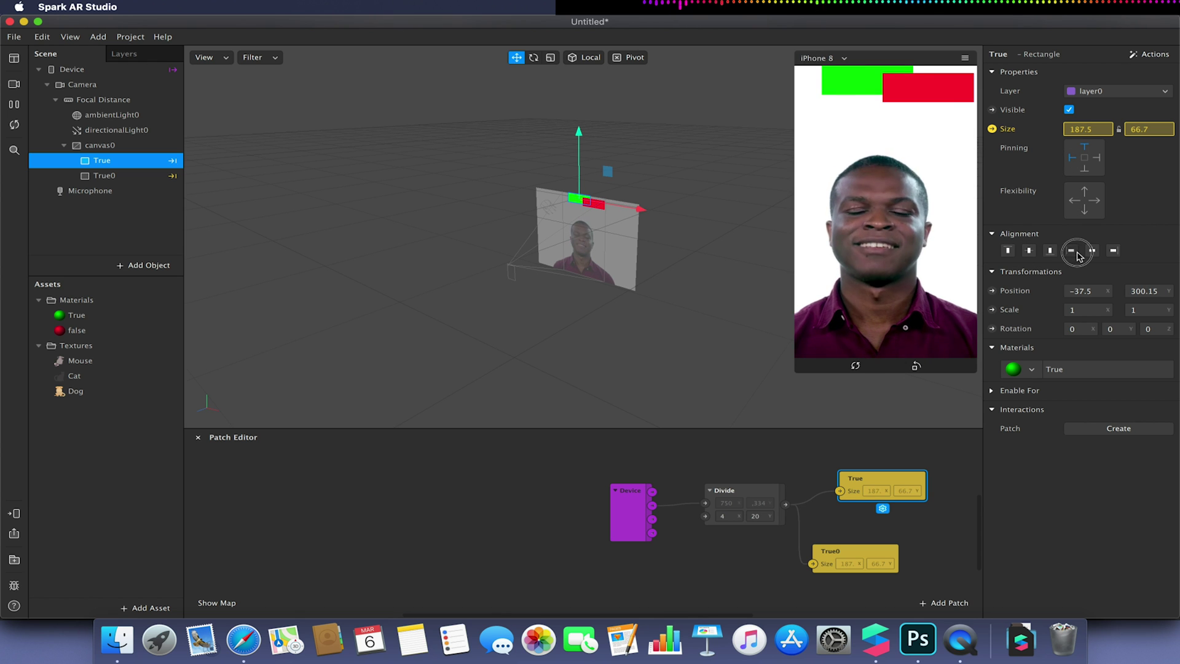
pyautogui.click(101, 175)
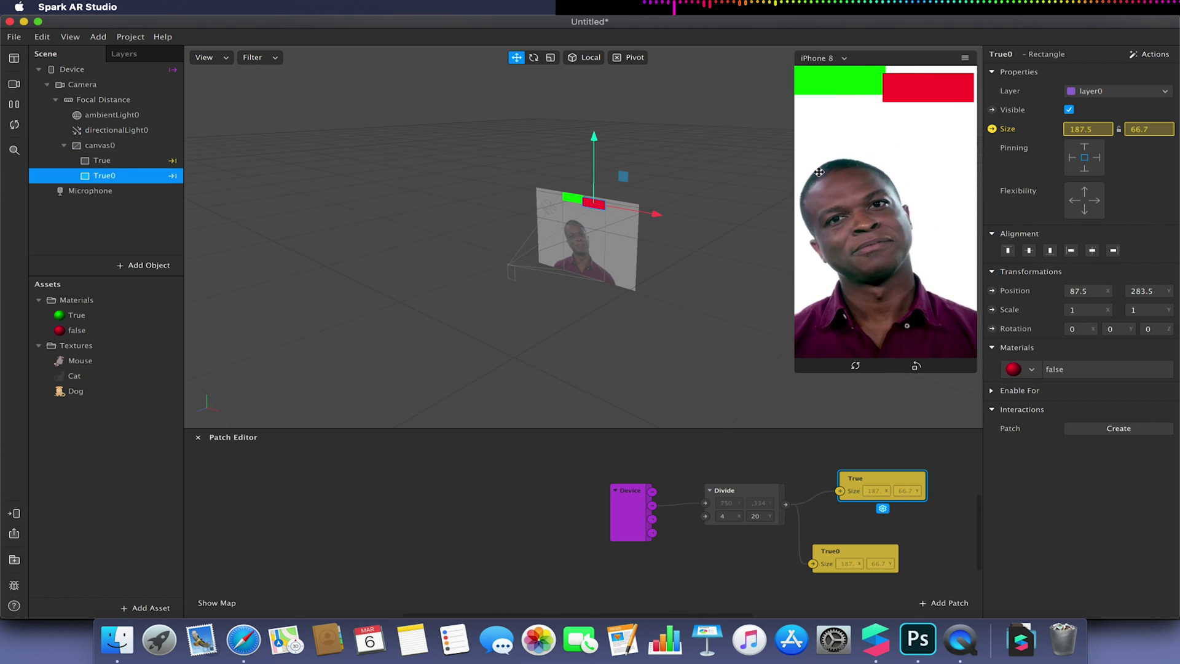
pyautogui.click(1085, 146)
pyautogui.click(1097, 157)
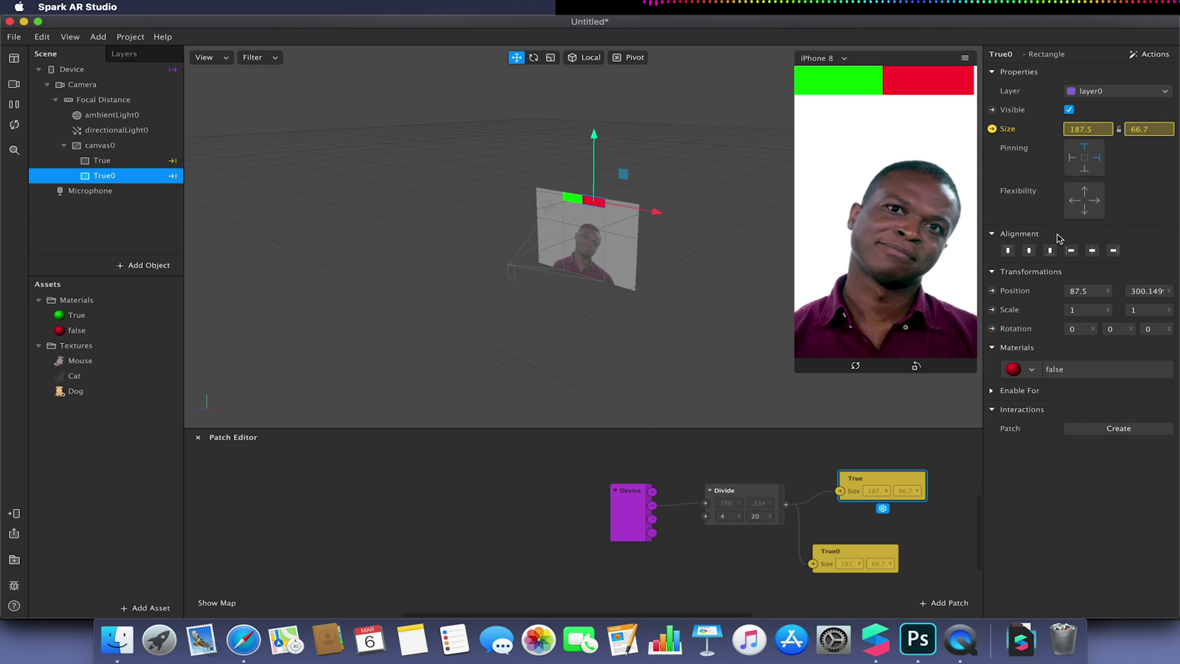
pyautogui.click(1009, 250)
pyautogui.click(1112, 250)
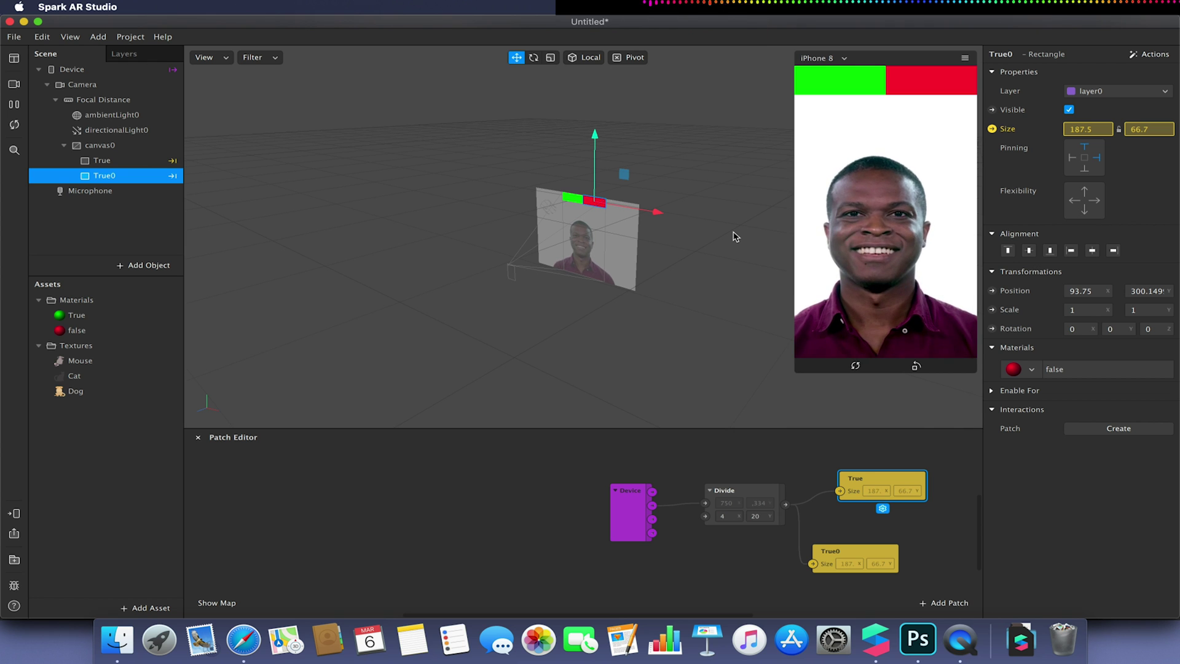
# Rename the red True0 rectangle to False and start adding a scene object.
pyautogui.click(1004, 55)
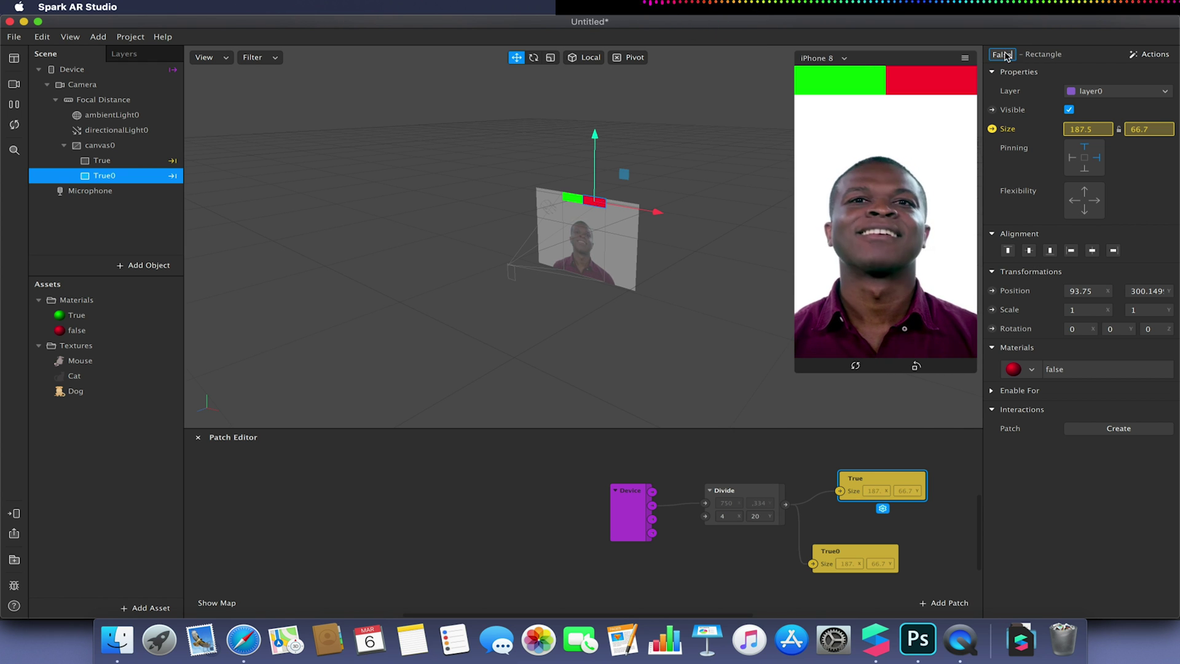
pyautogui.click(510, 474)
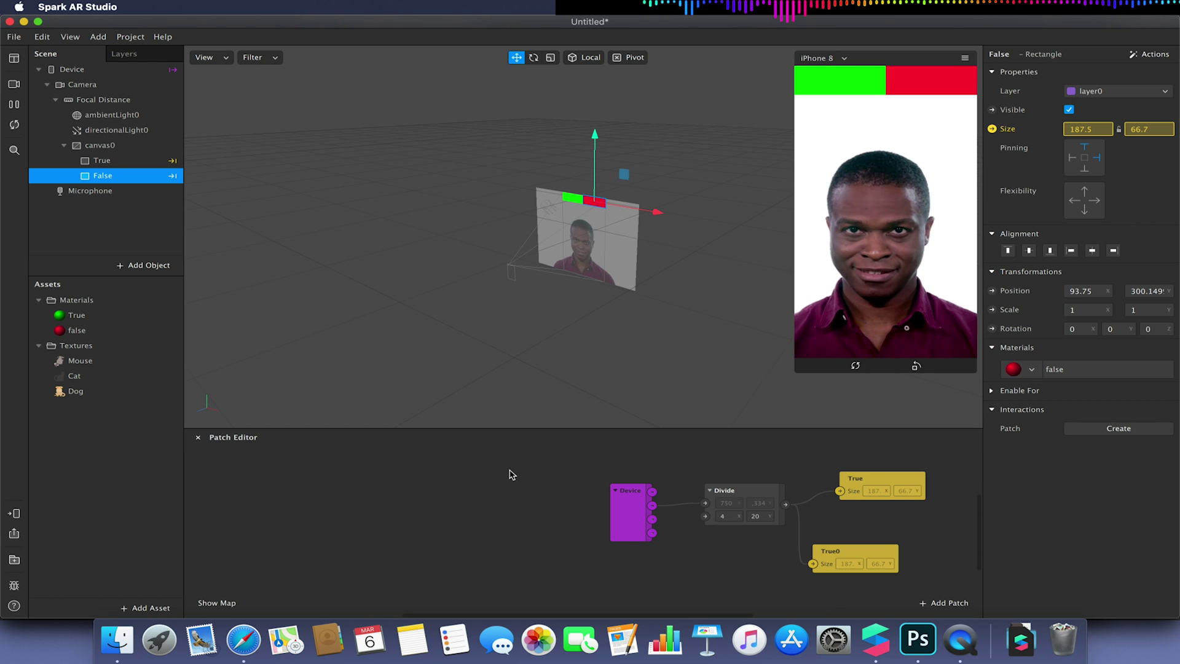
pyautogui.scroll(3, 510, 474)
pyautogui.hscroll(-3, 511, 475)
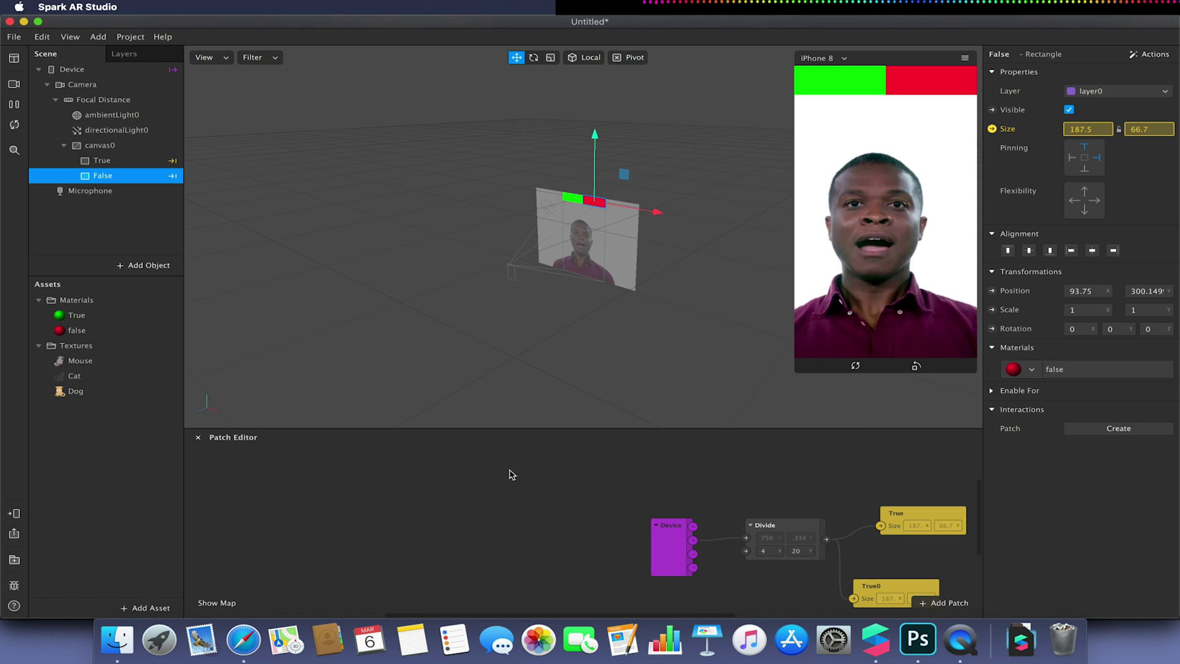
pyautogui.click(135, 265)
# Add a face tracker to the scene and rename it Questions.
pyautogui.click(388, 527)
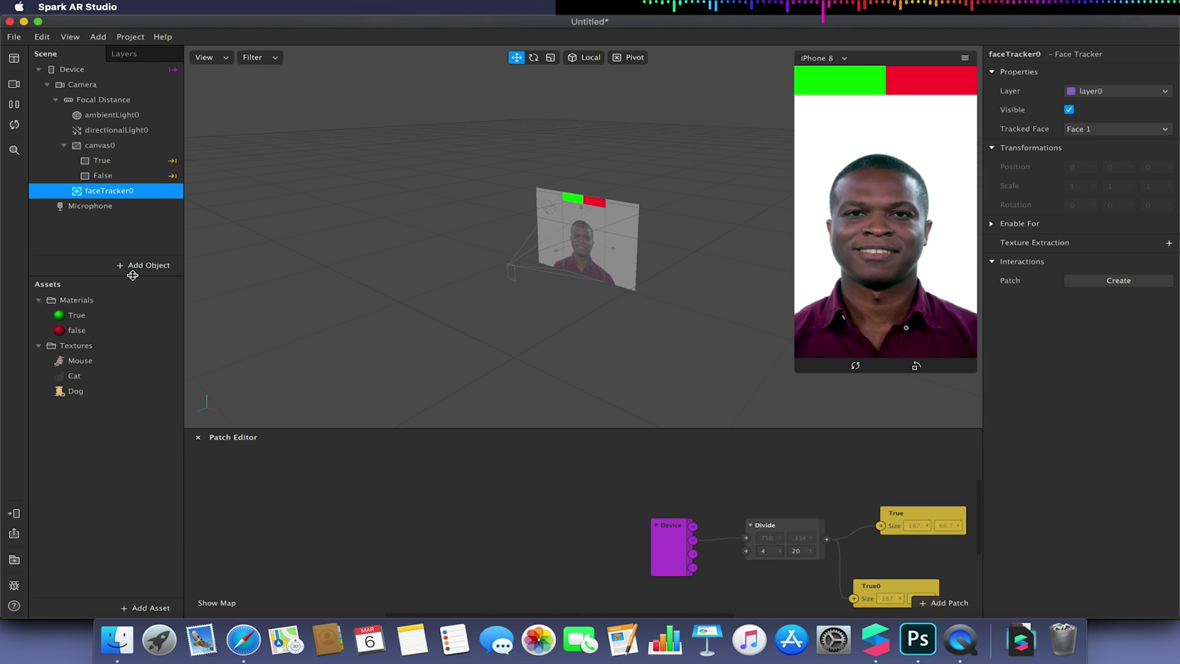
pyautogui.moveTo(130, 275); pyautogui.dragTo(128, 380)
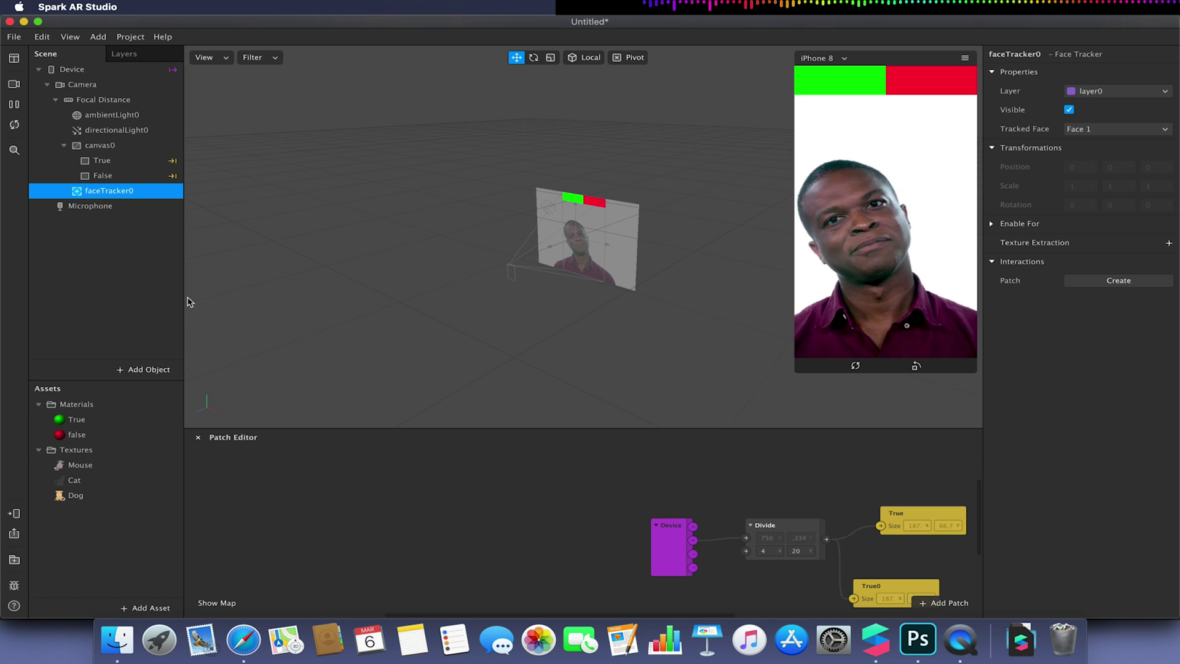
pyautogui.moveTo(184, 297); pyautogui.dragTo(253, 295)
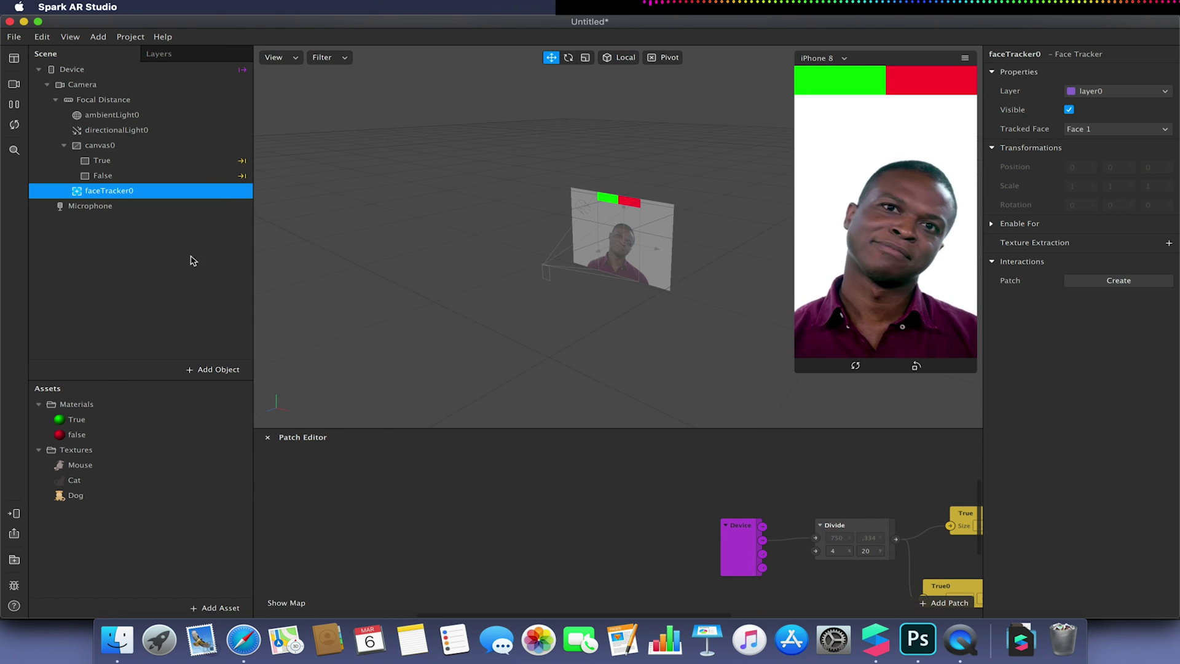
pyautogui.rightClick(112, 196)
pyautogui.click(137, 226)
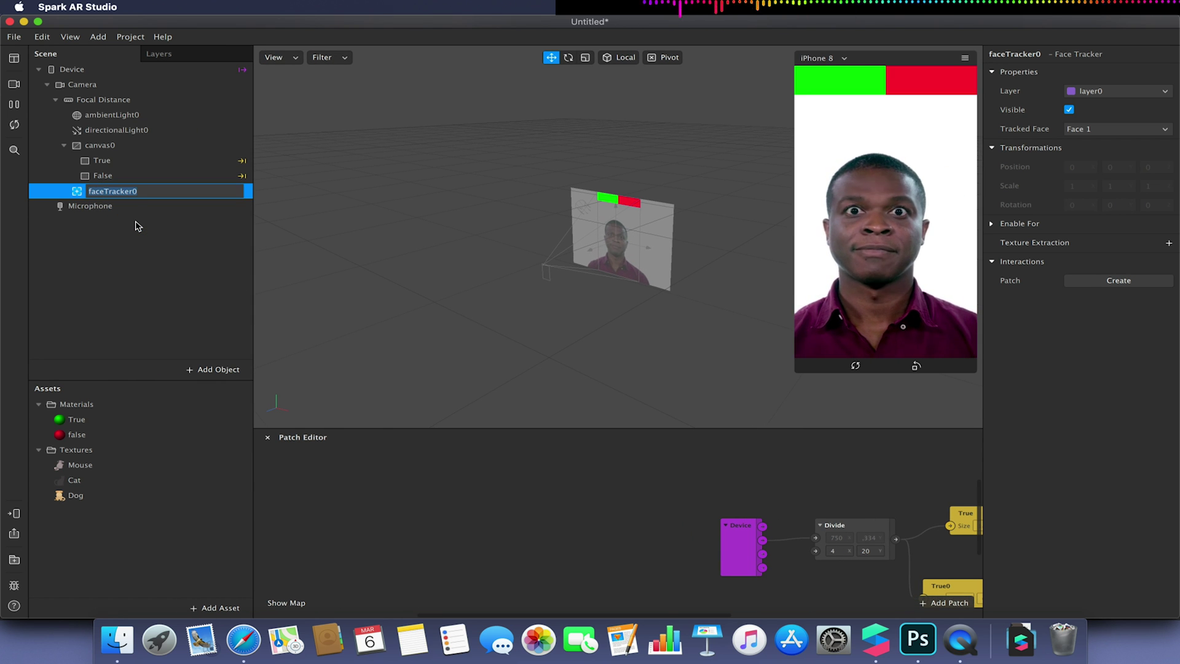
pyautogui.write('Questions')
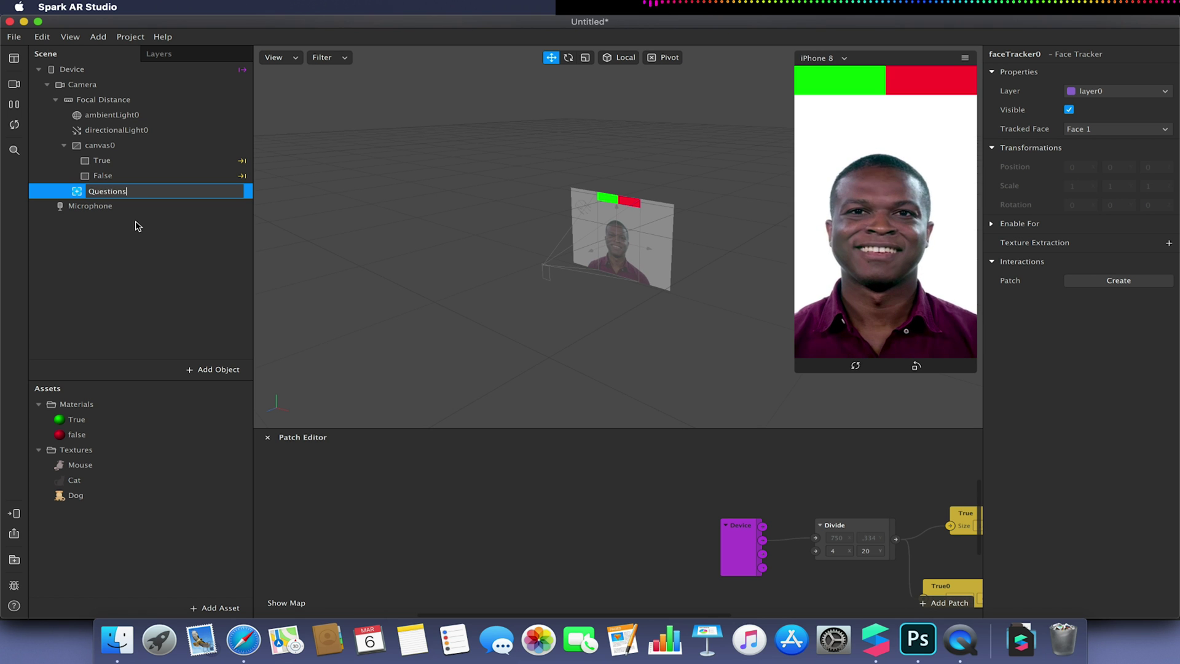
pyautogui.press('Return')
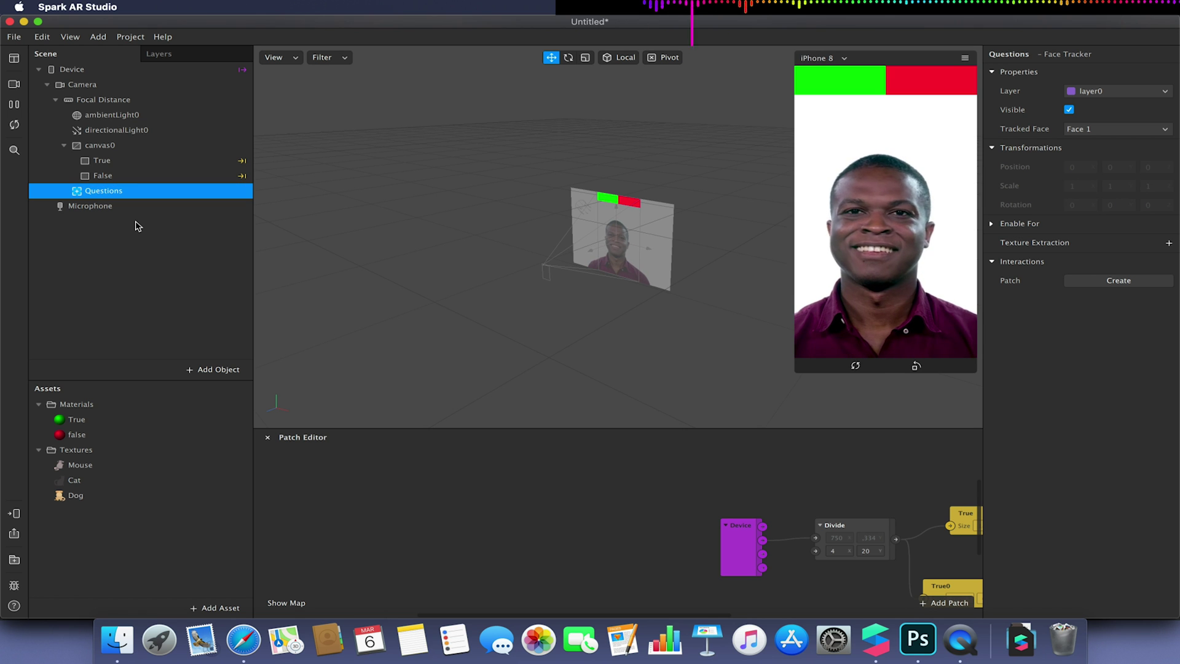
# Add a null object inside Questions and name it Question.
pyautogui.rightClick(106, 193)
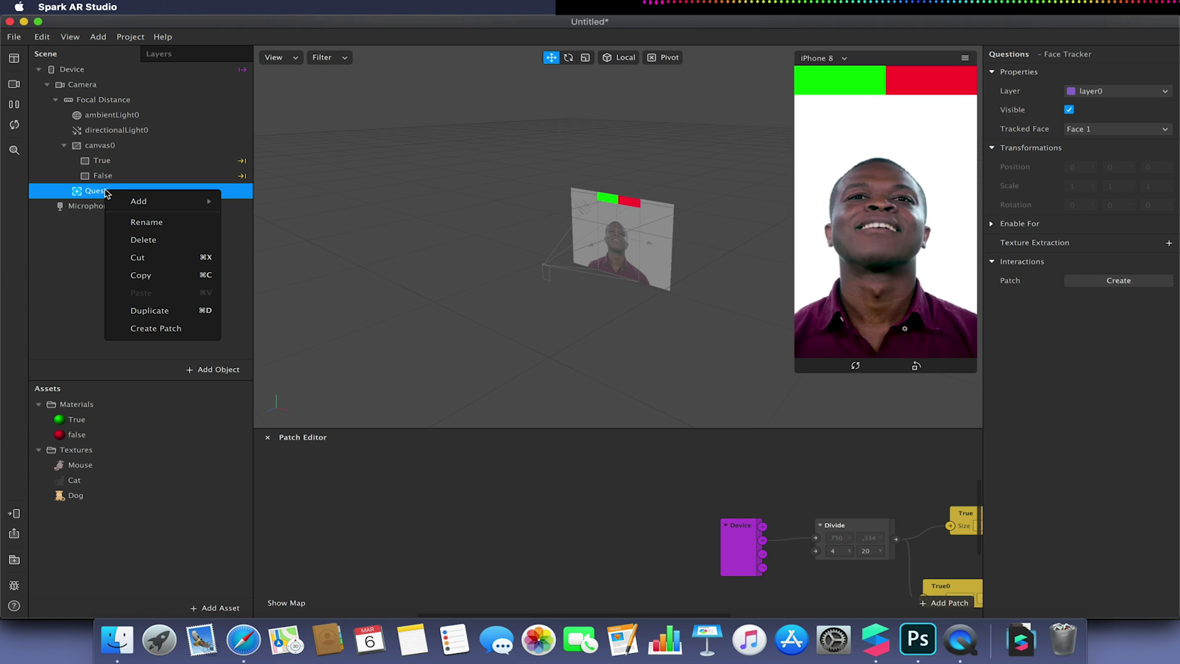
pyautogui.moveTo(125, 195)
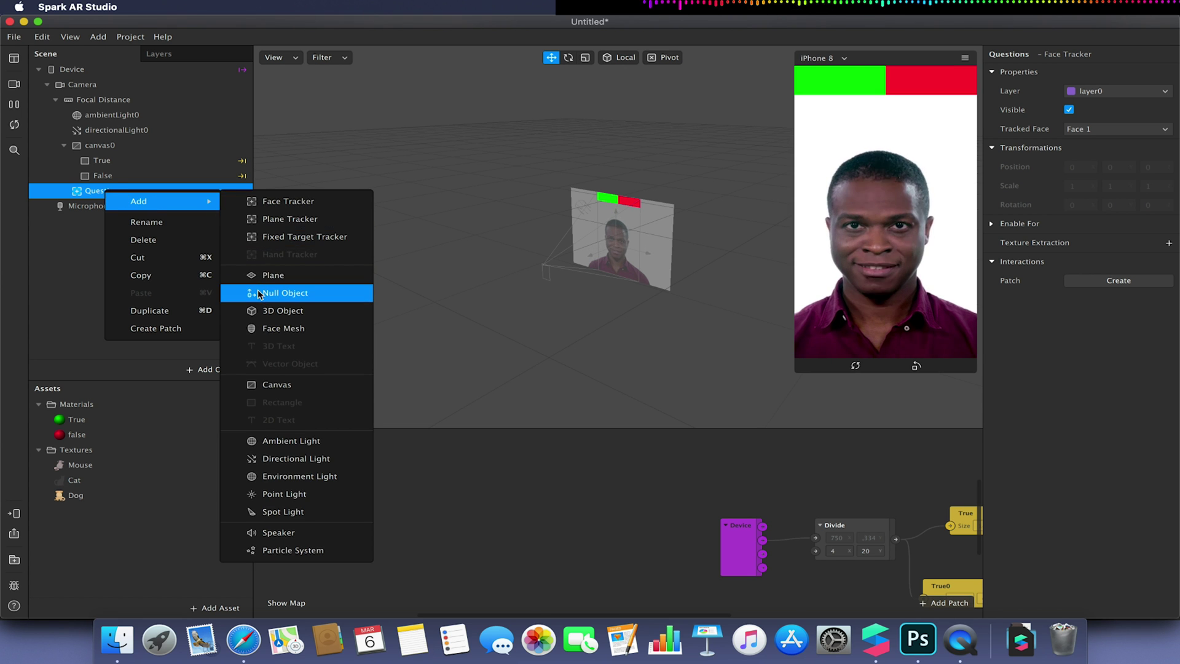
pyautogui.click(257, 289)
pyautogui.doubleClick(129, 206)
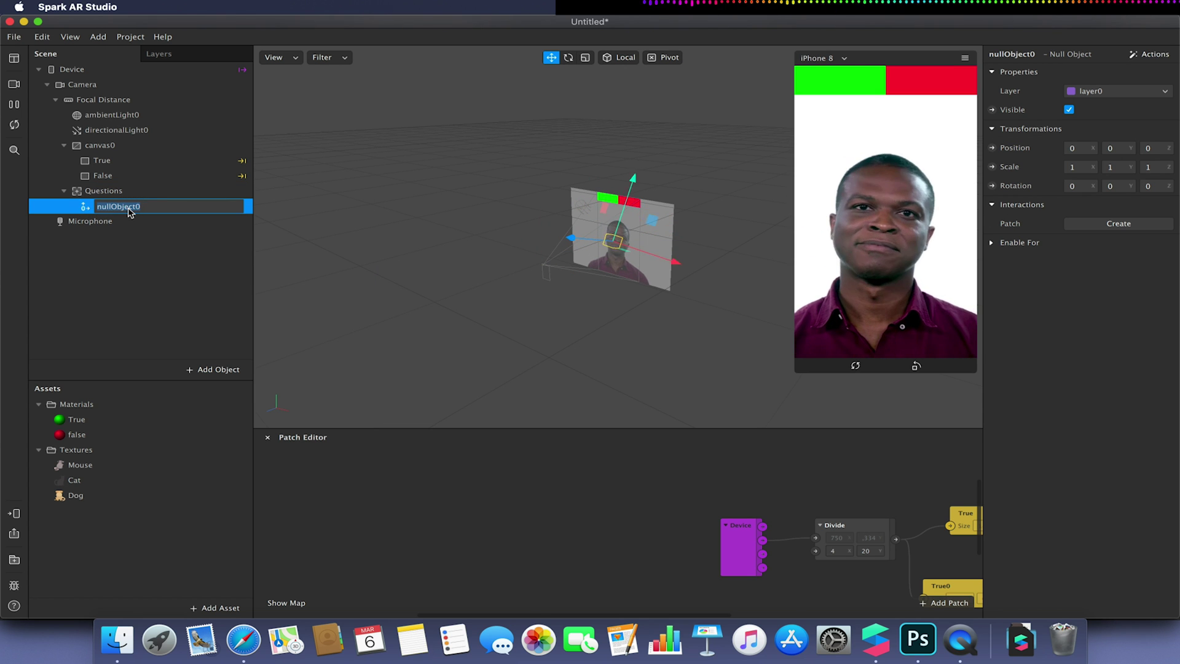
pyautogui.write('Q')
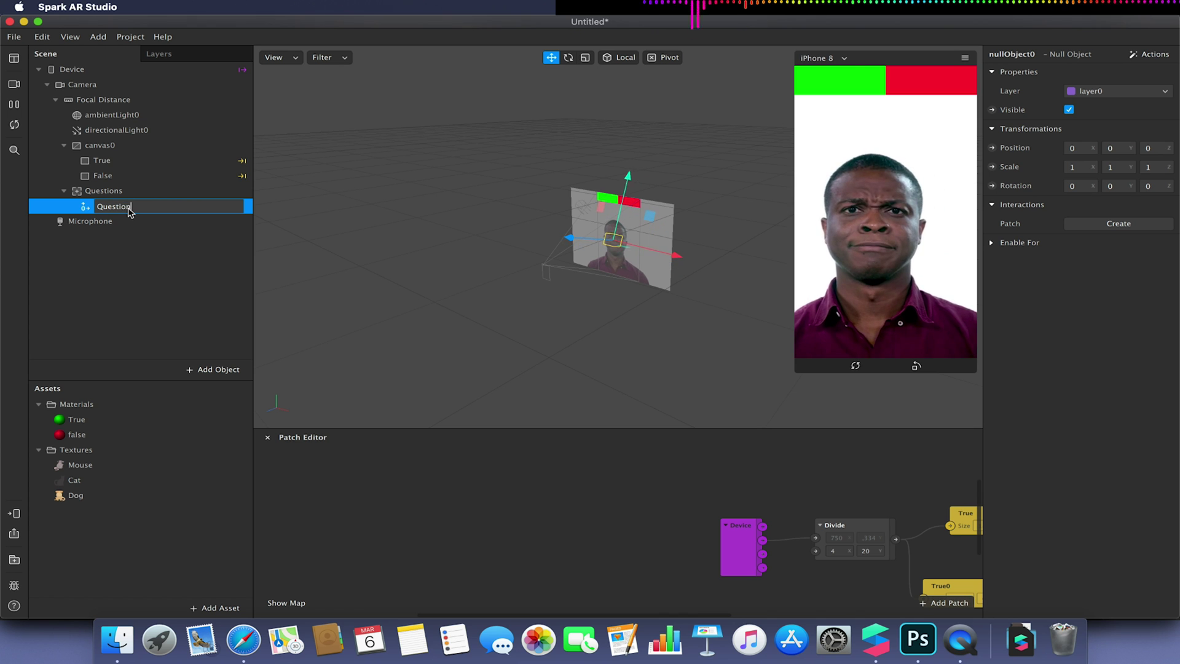
pyautogui.write('uestion')
pyautogui.press('Return')
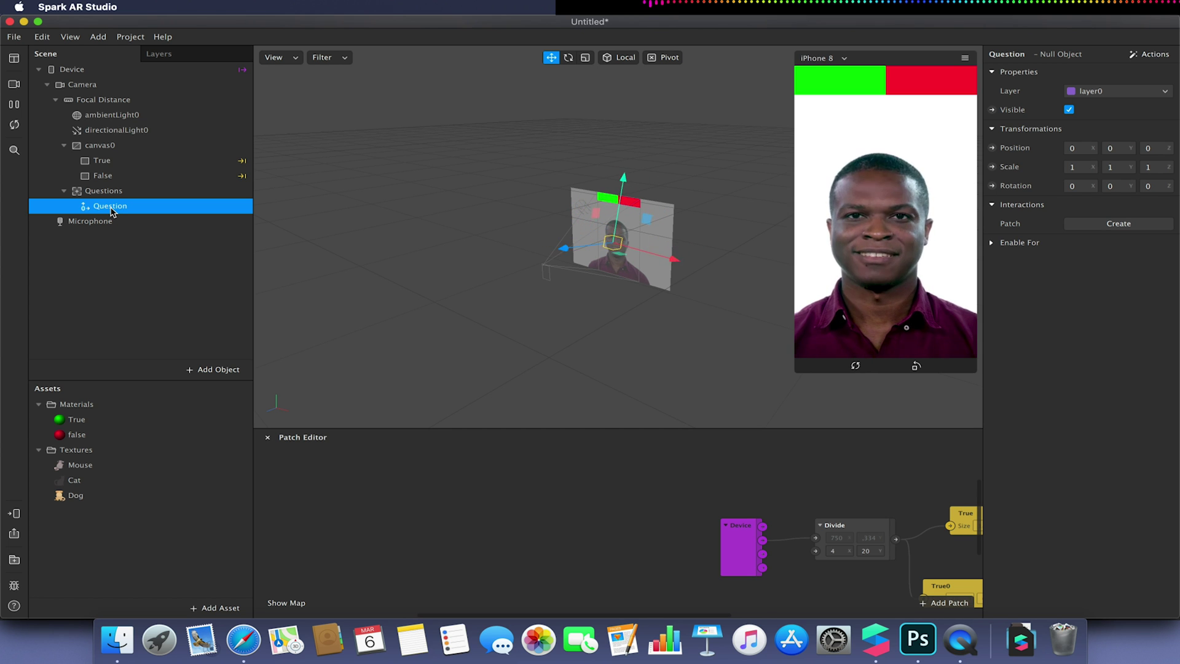
# Add a plane under the Question null, scale its X to 1.67, and rename it Question.
pyautogui.rightClick(111, 209)
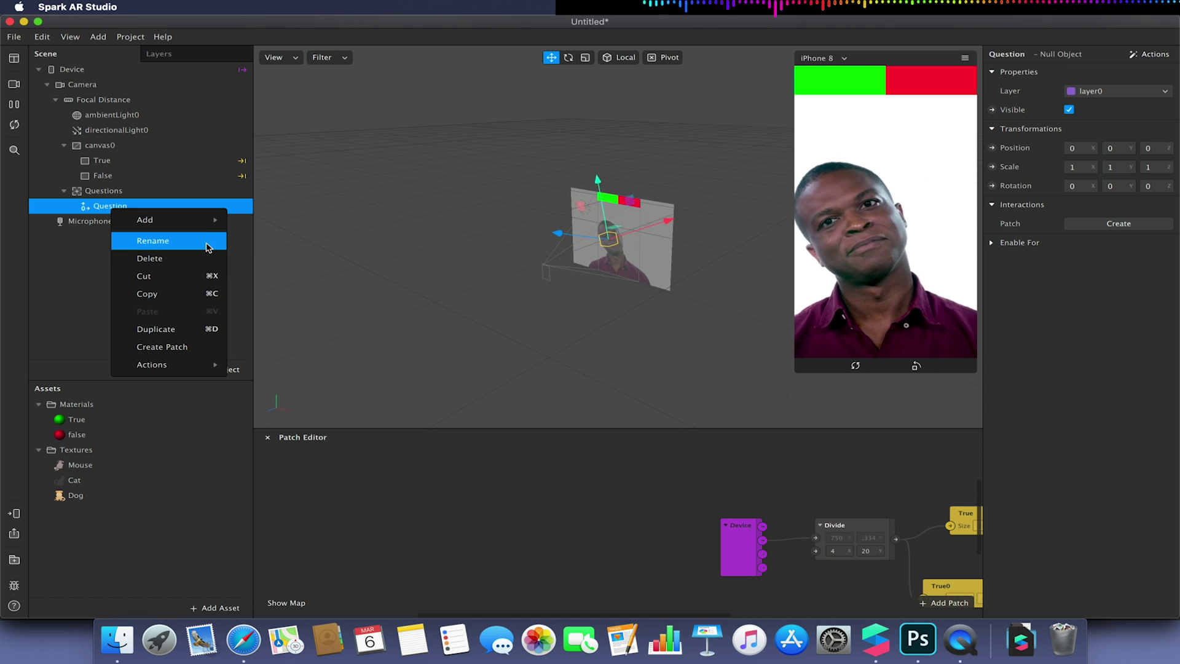
pyautogui.moveTo(185, 220)
pyautogui.click(266, 294)
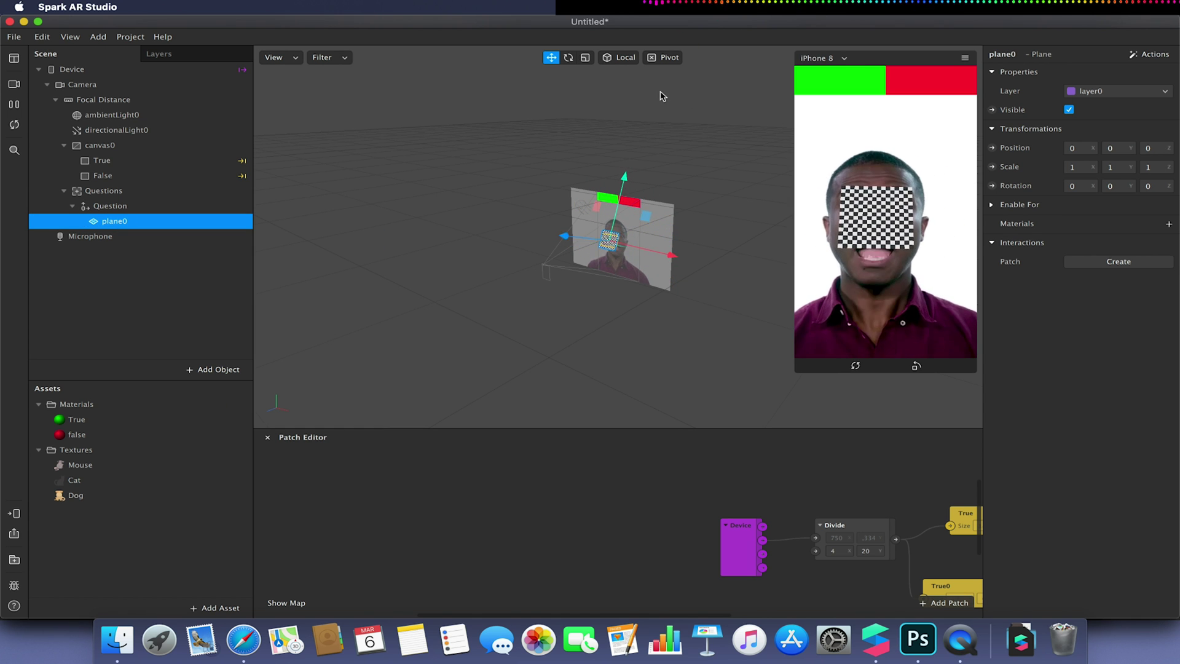
pyautogui.click(585, 58)
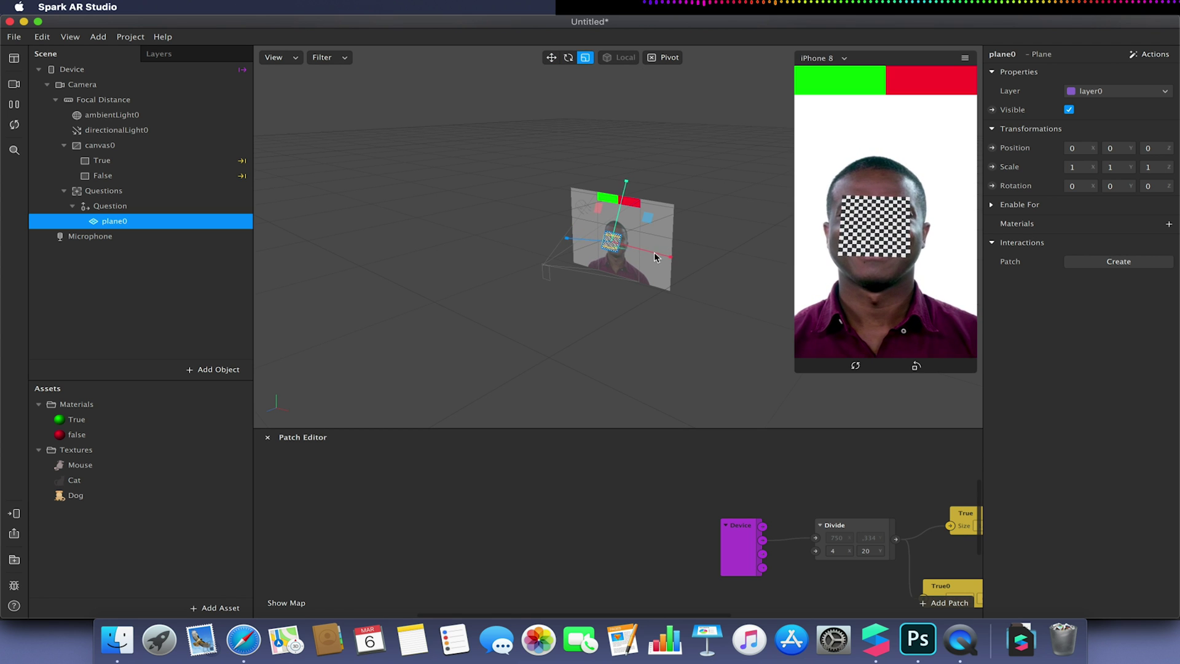
pyautogui.moveTo(656, 257); pyautogui.dragTo(694, 257)
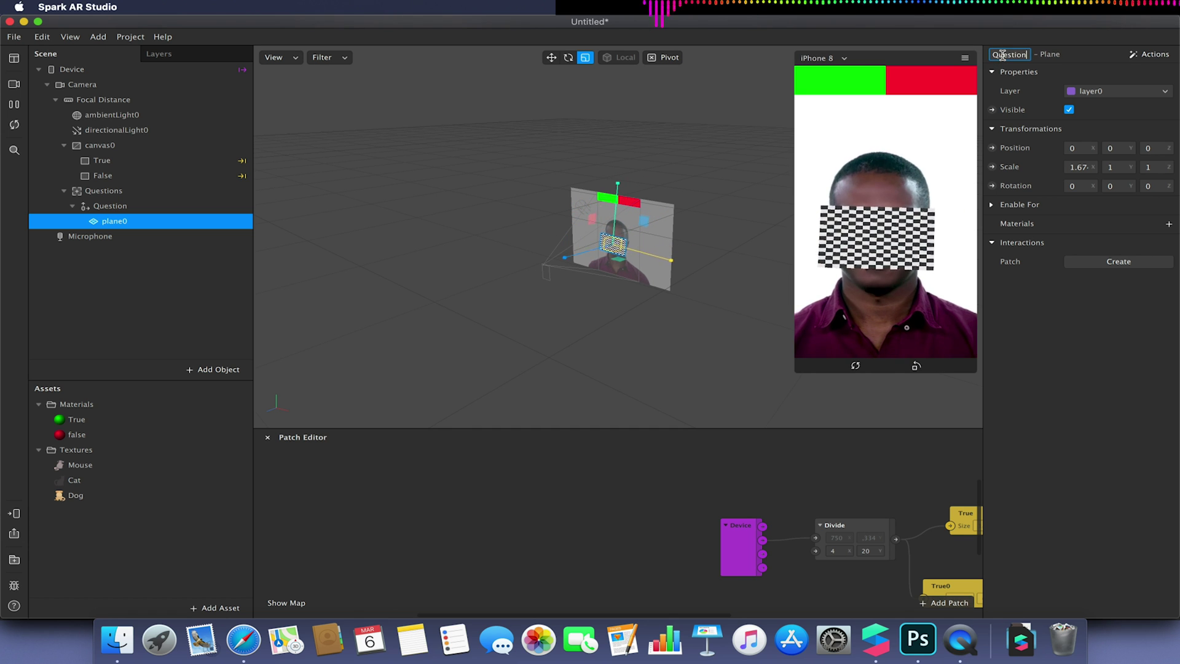
pyautogui.press('Return')
# Import Q1.jpg through Q5.jpg from the Desktop 'What am I' folder.
pyautogui.click(215, 607)
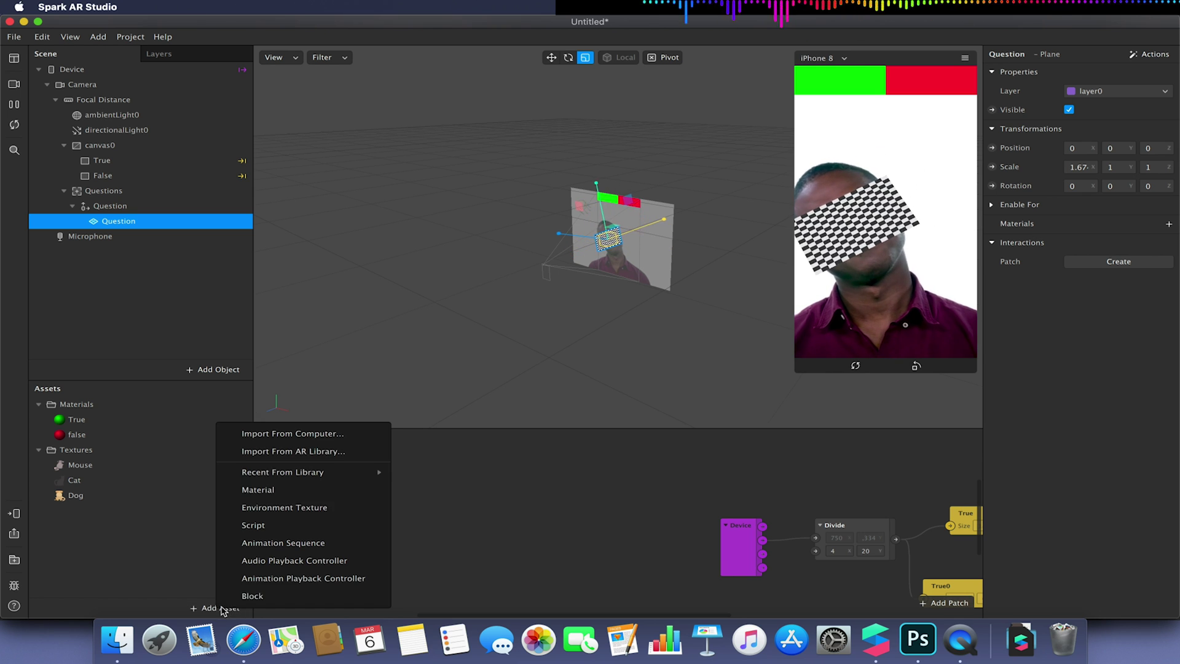
pyautogui.click(293, 434)
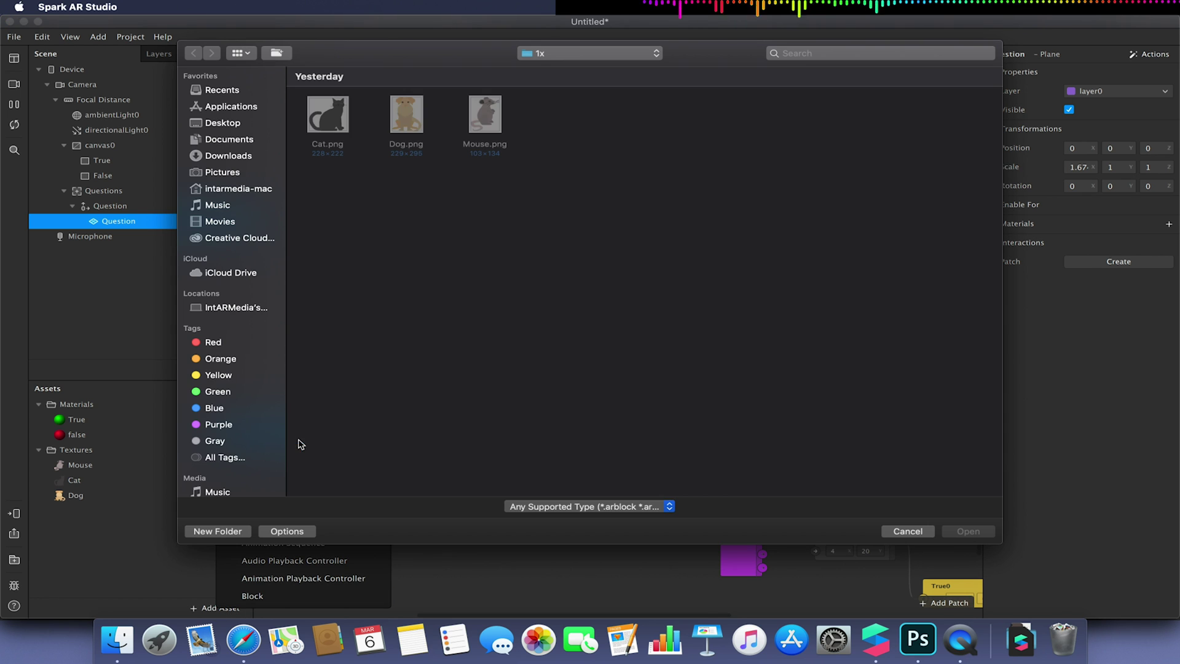
pyautogui.click(221, 123)
pyautogui.doubleClick(483, 229)
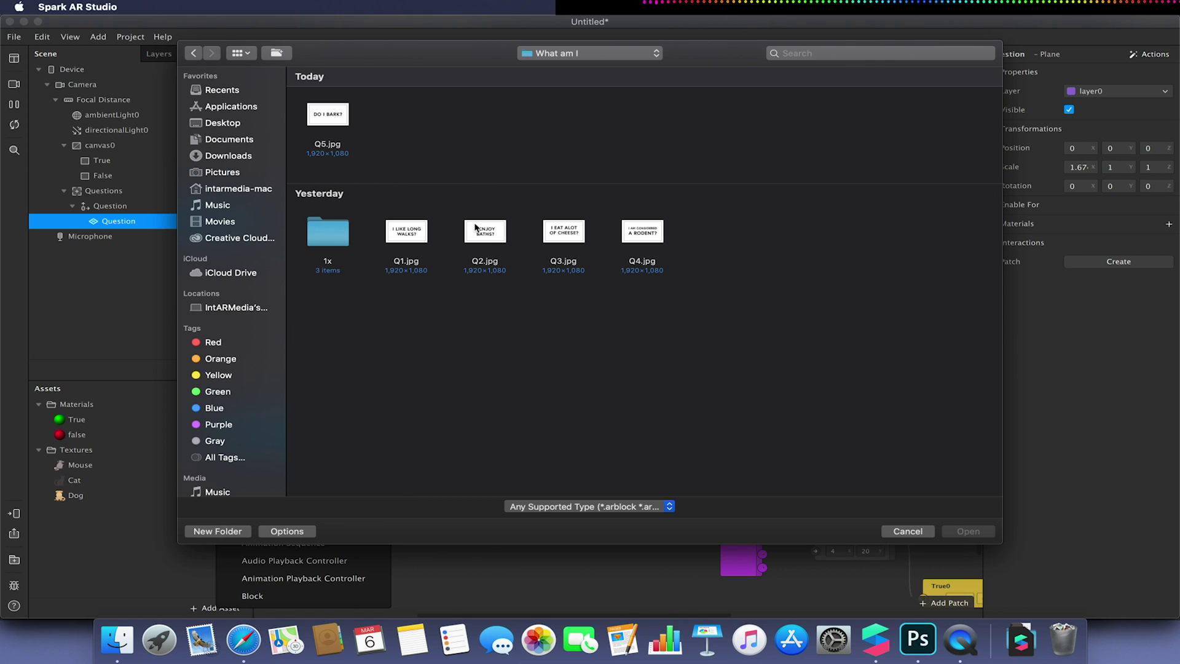
pyautogui.moveTo(371, 212); pyautogui.dragTo(685, 254)
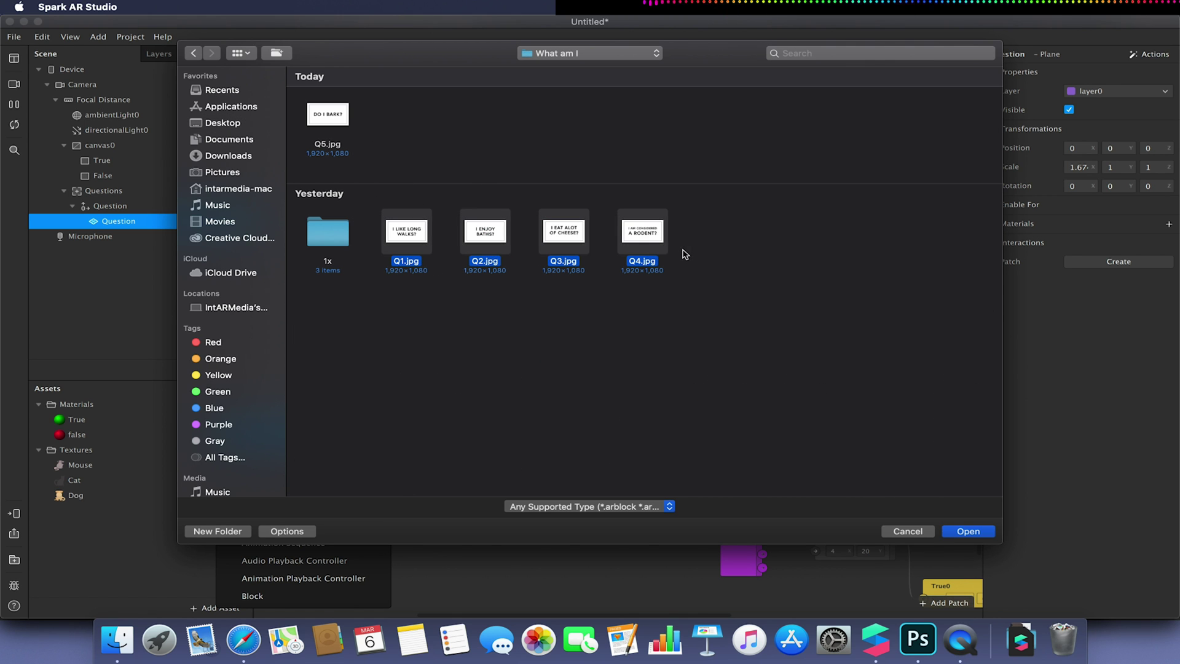
pyautogui.keyDown('super'); pyautogui.click(330, 120); pyautogui.keyUp('super')
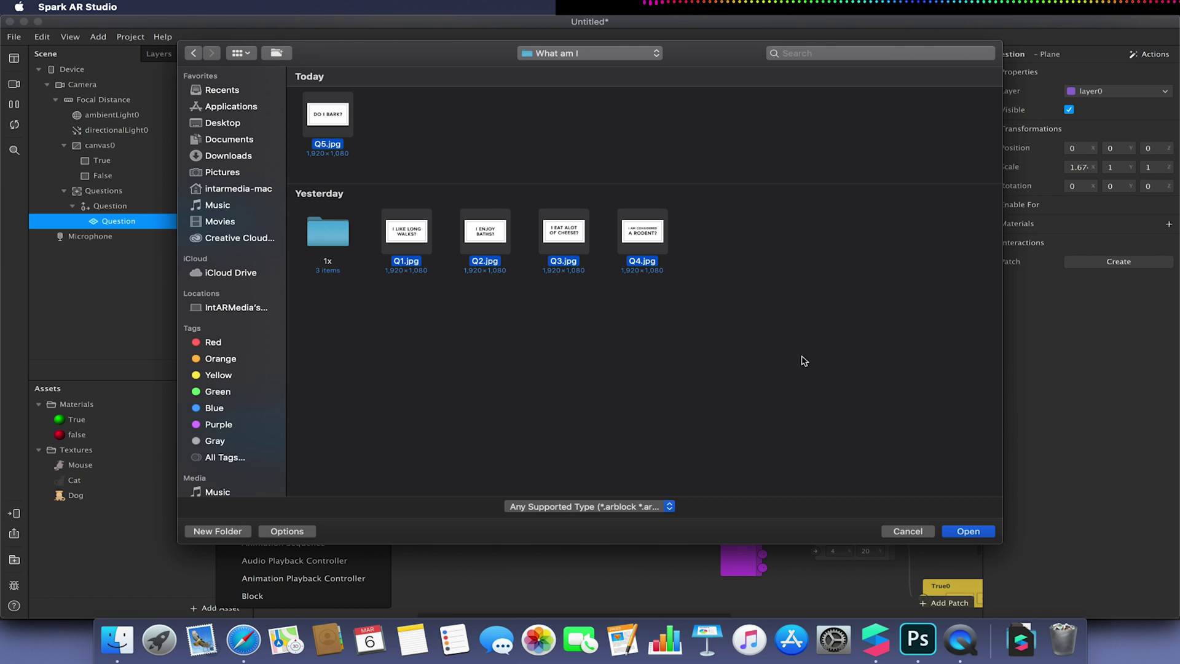
pyautogui.click(963, 530)
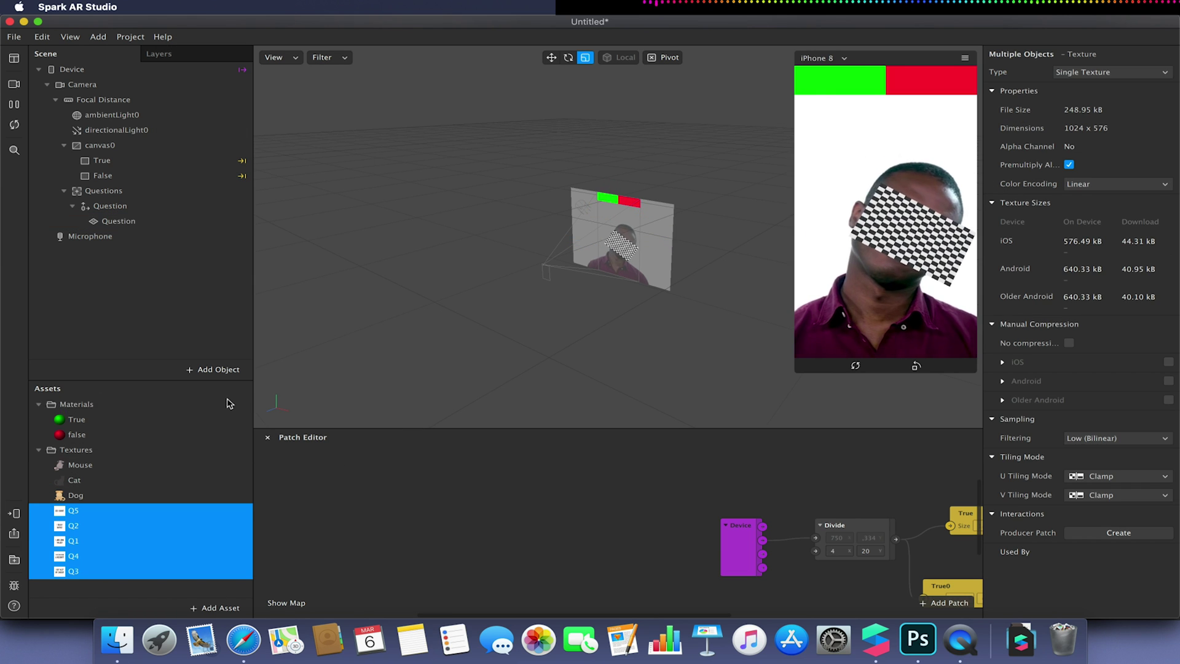
# Import the WHAT AM I image from the Desktop as a texture.
pyautogui.click(209, 609)
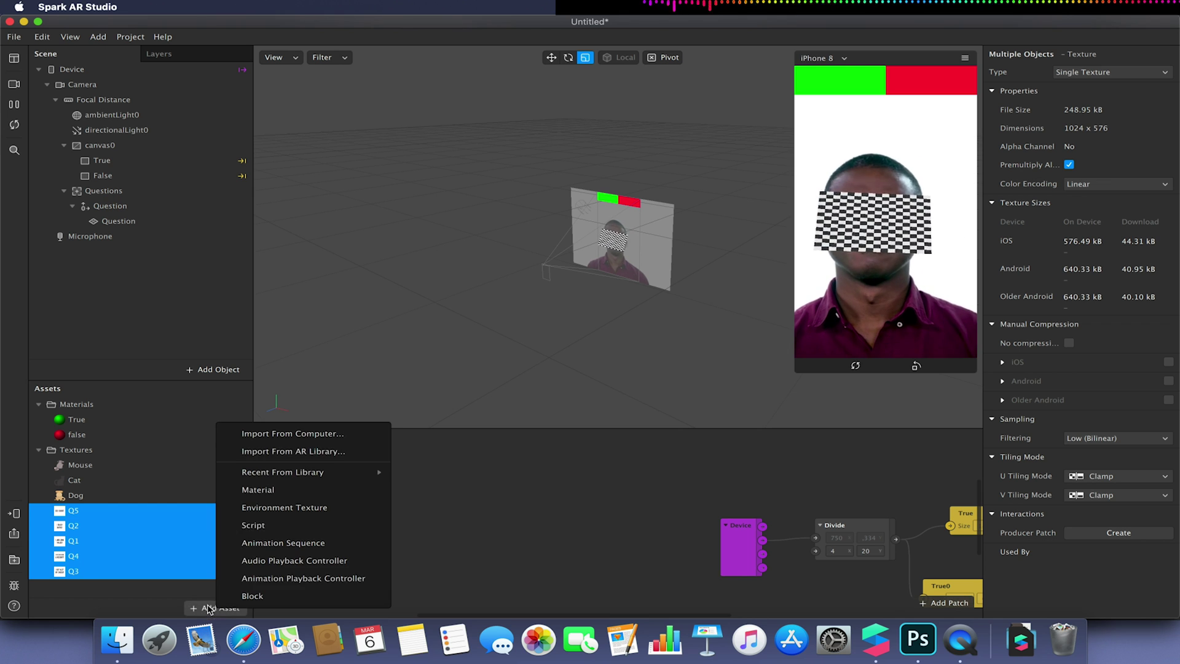
pyautogui.click(304, 434)
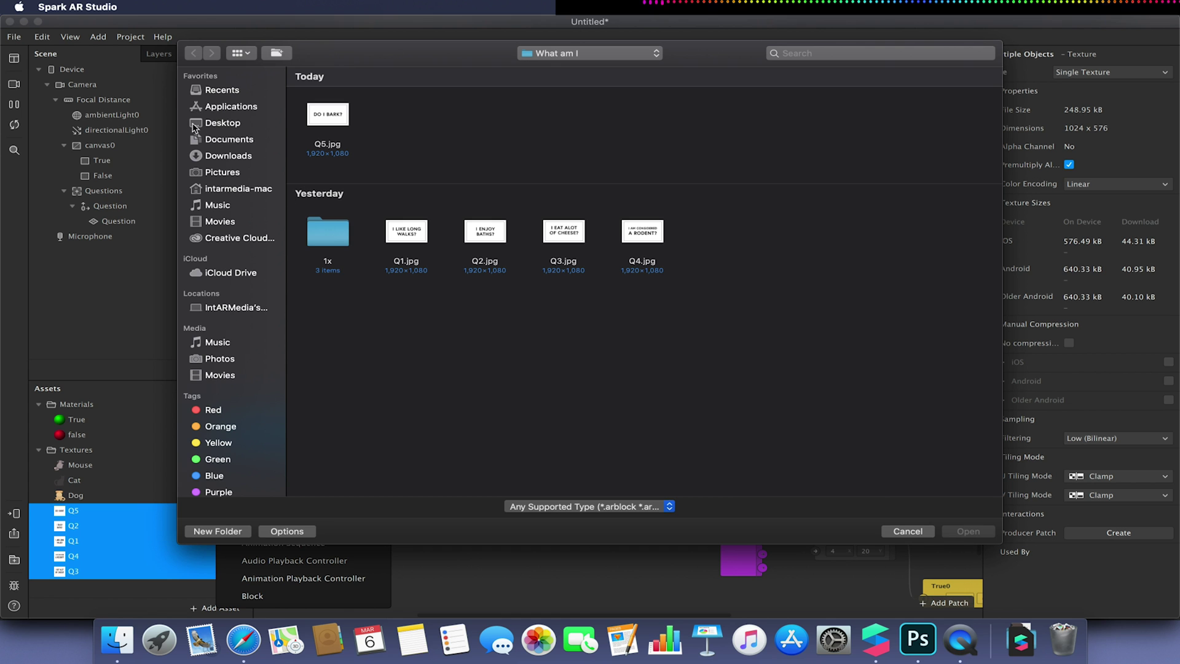
pyautogui.click(195, 124)
pyautogui.doubleClick(404, 115)
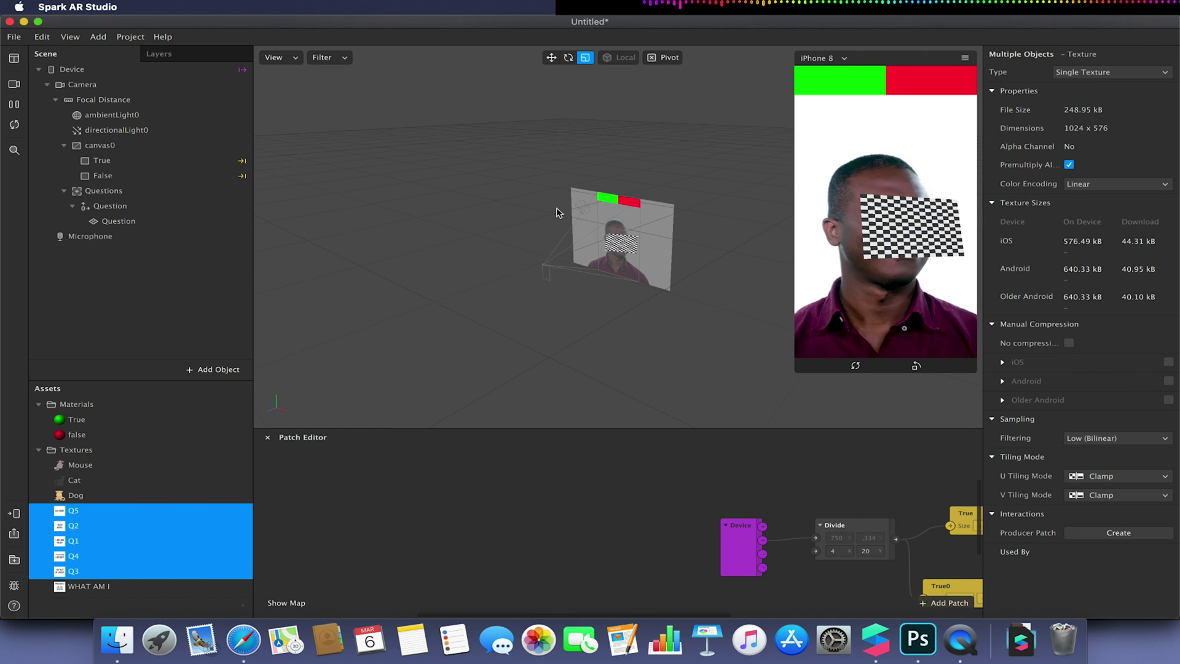
pyautogui.click(126, 223)
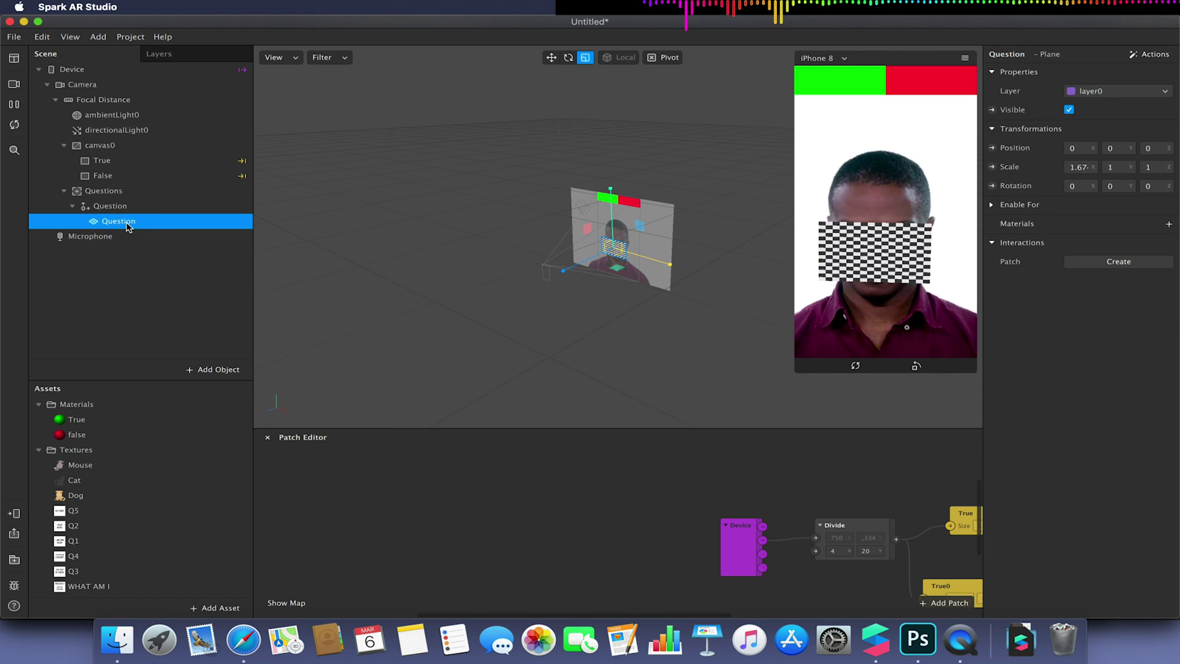
# Create a new material for the Question plane using the WHAT AM I texture and Flat shading.
pyautogui.click(1169, 225)
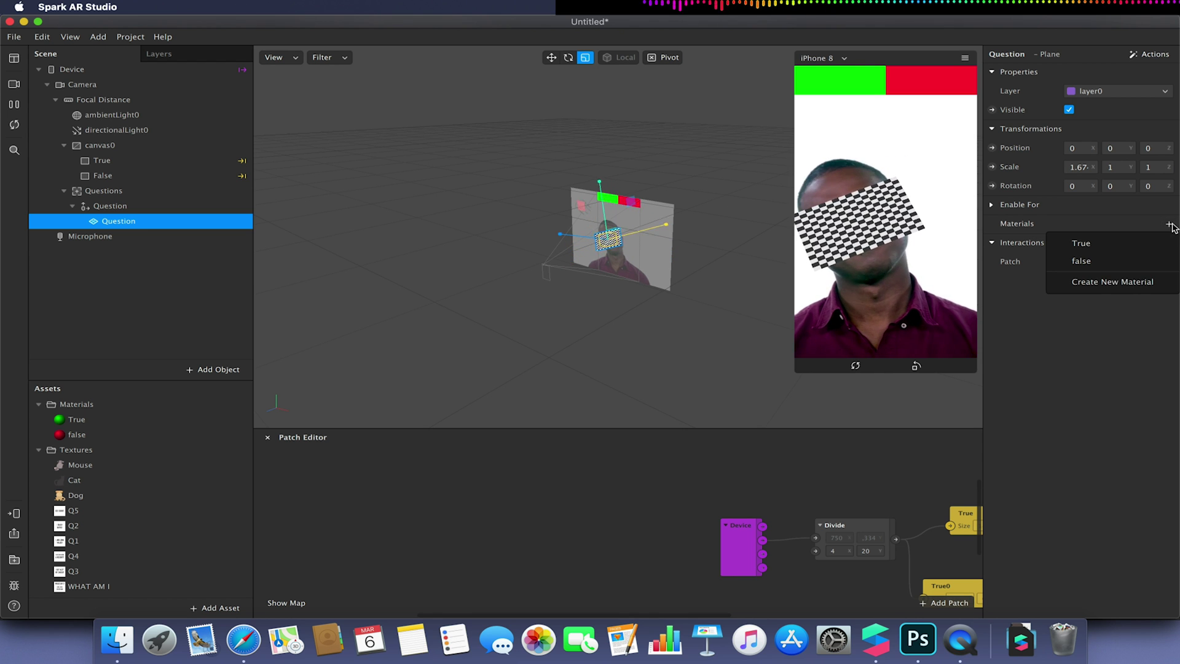
pyautogui.click(1107, 282)
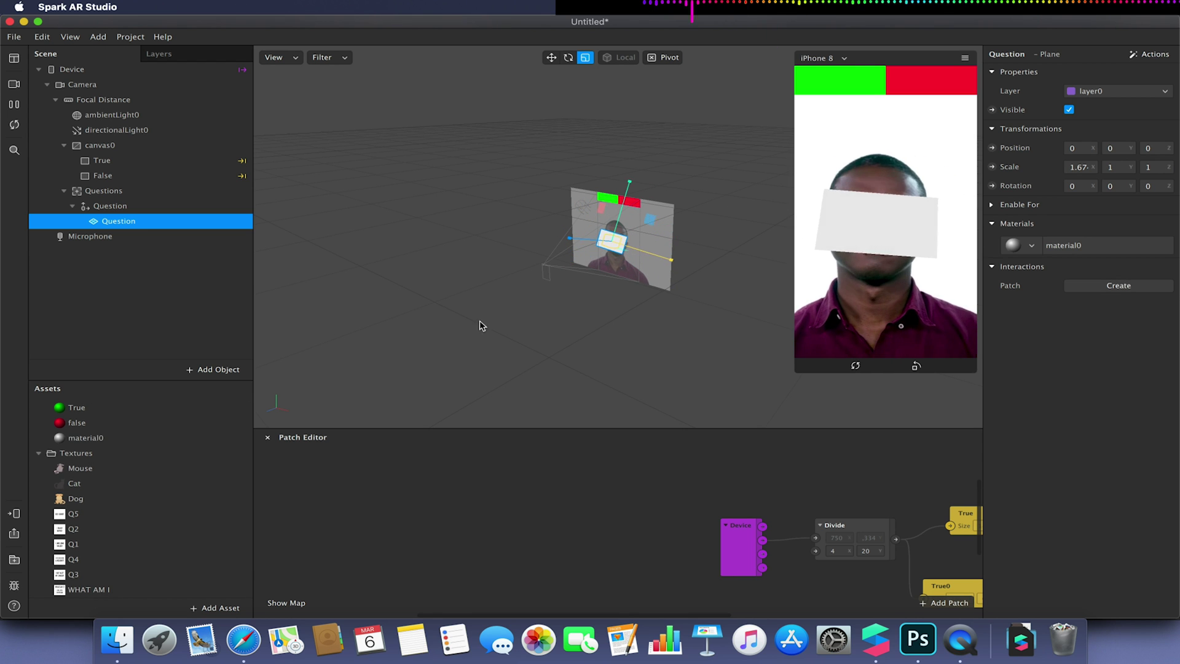
pyautogui.click(129, 441)
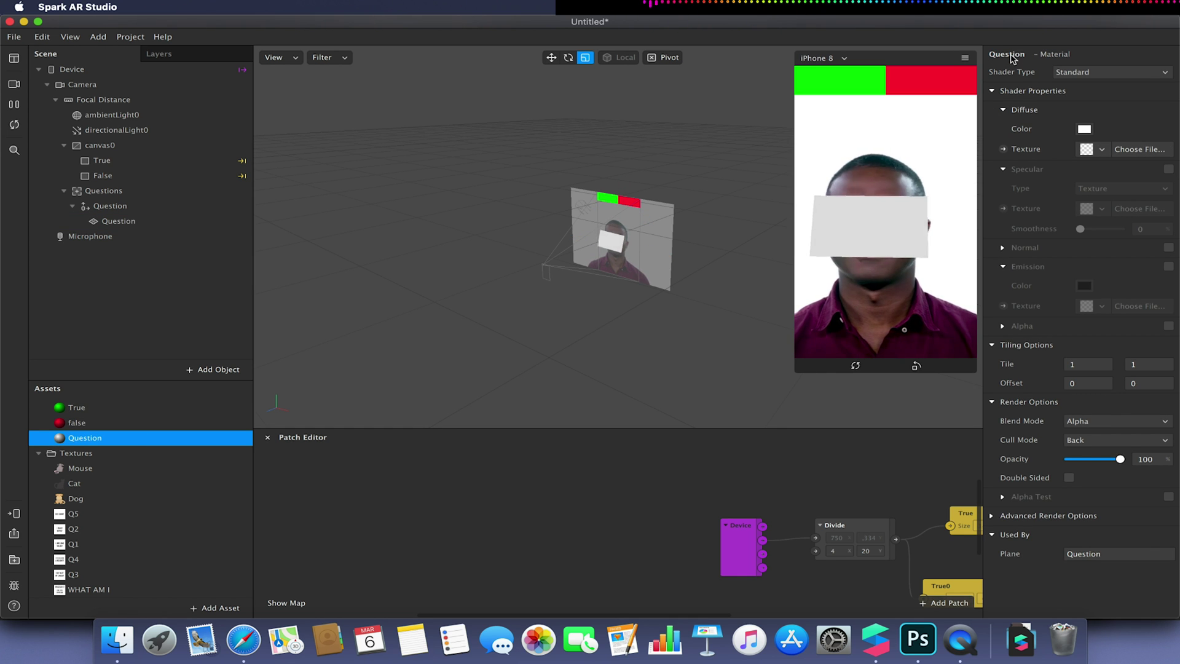
pyautogui.click(1093, 150)
pyautogui.click(1056, 307)
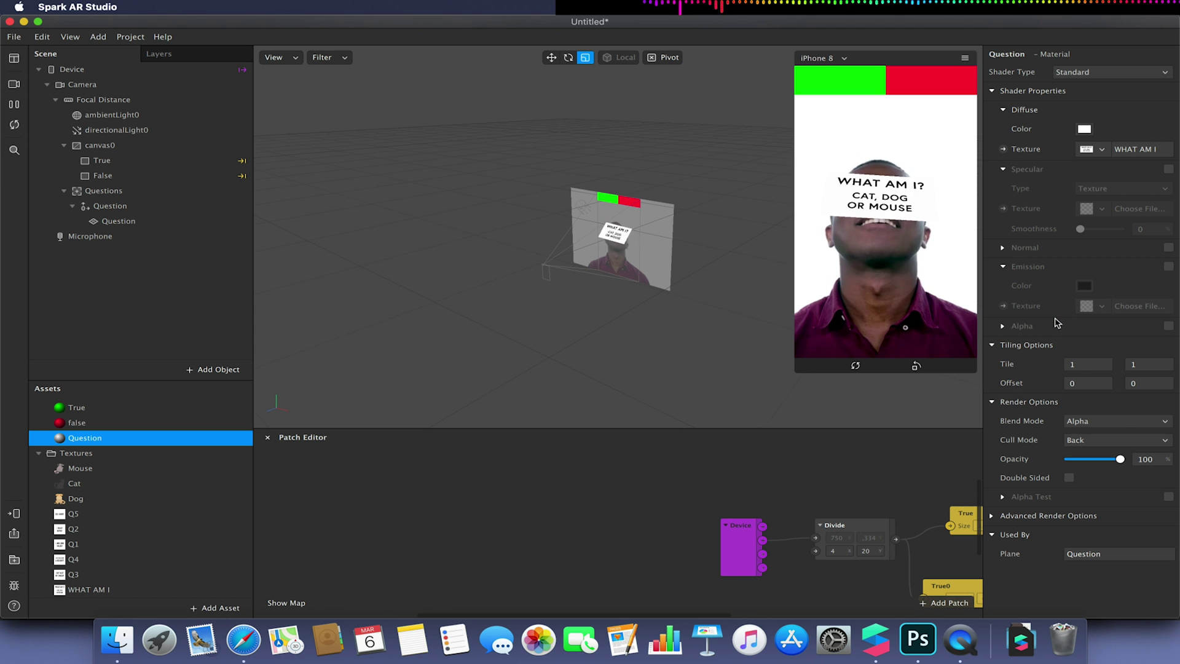
pyautogui.click(1097, 72)
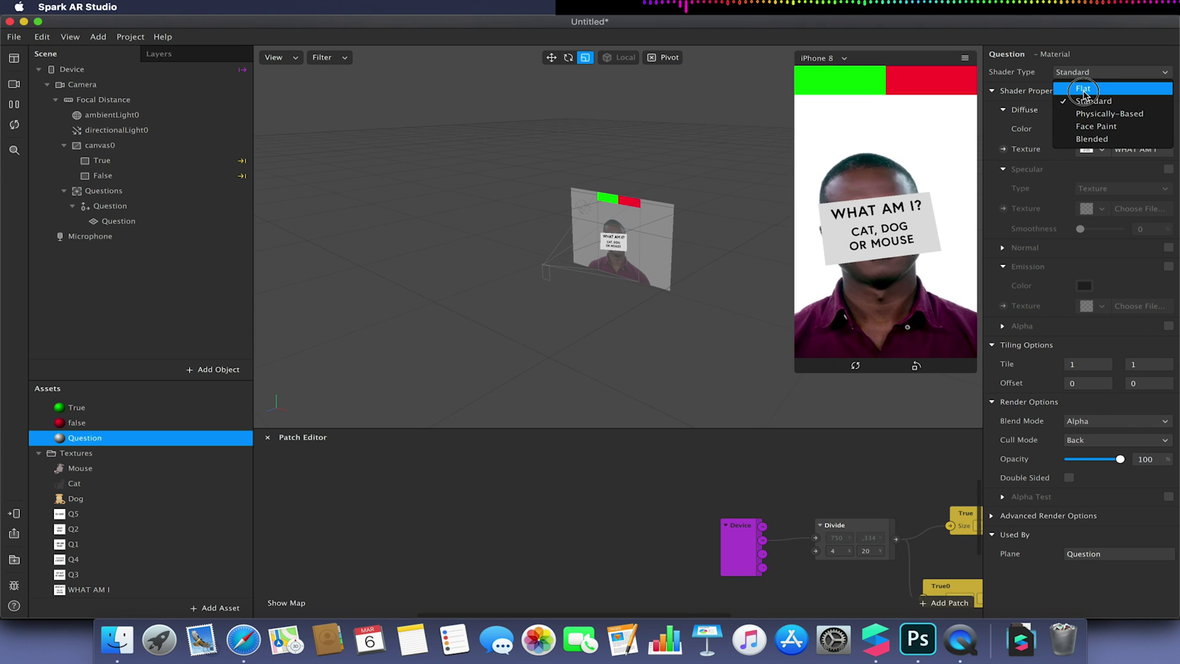
pyautogui.click(1085, 88)
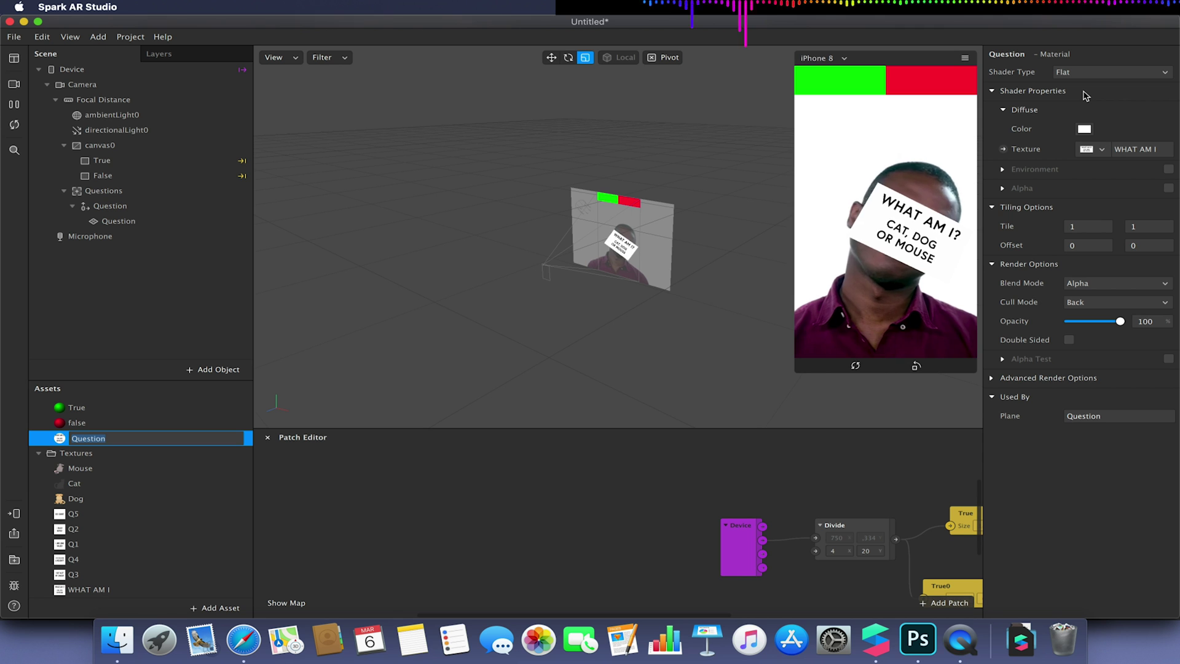
pyautogui.click(119, 211)
# Duplicate the Question group as Question 1 and hide the original.
pyautogui.press('super+d')
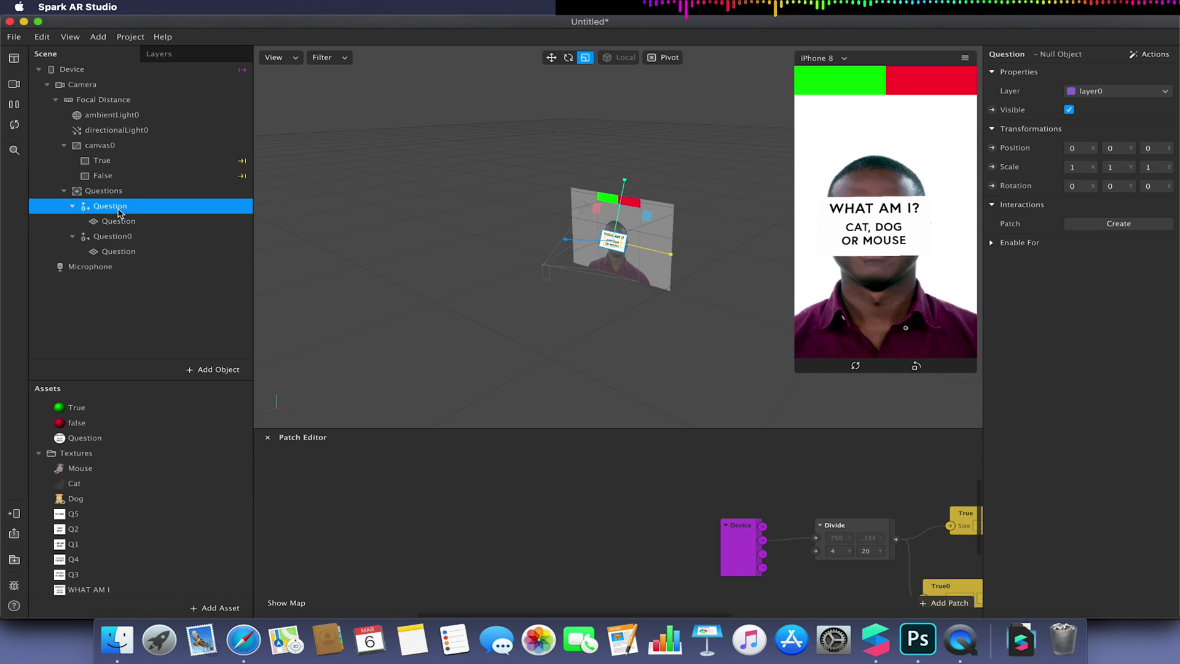
pyautogui.doubleClick(123, 238)
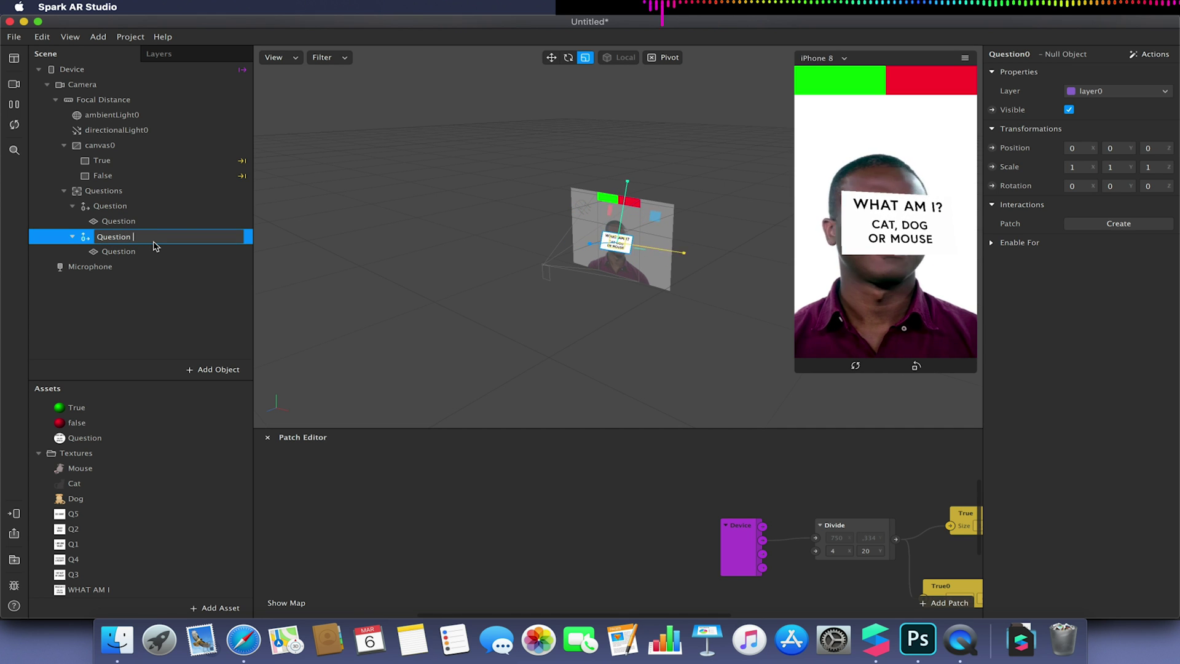
pyautogui.write('1')
pyautogui.press('Return')
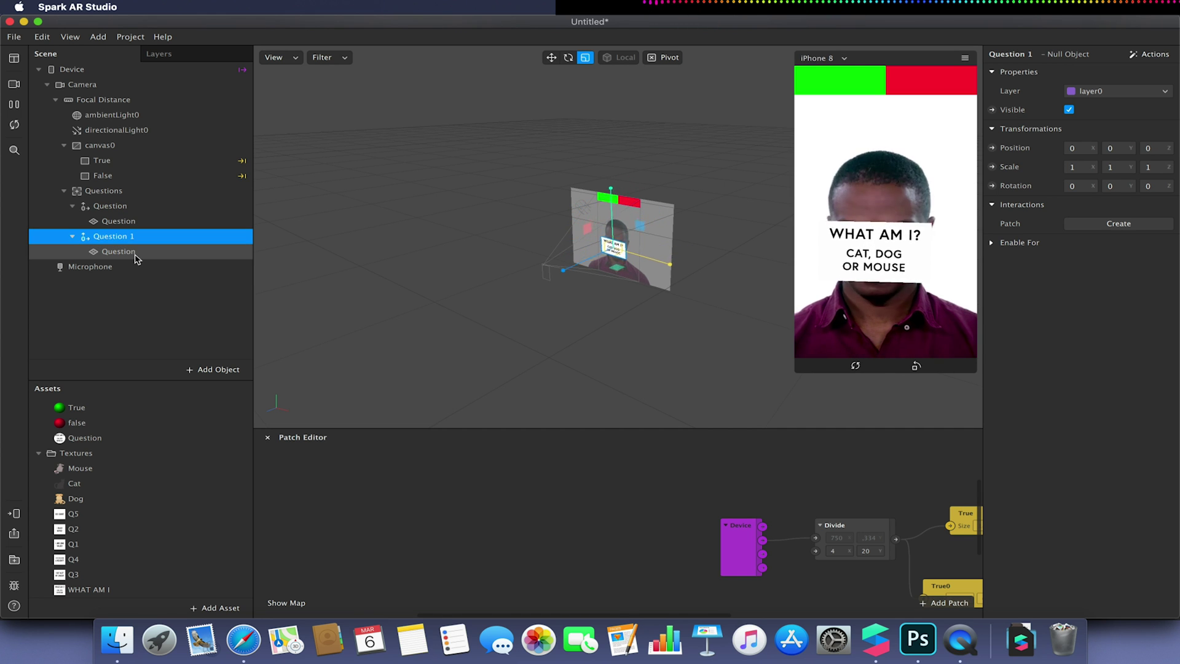
pyautogui.click(141, 206)
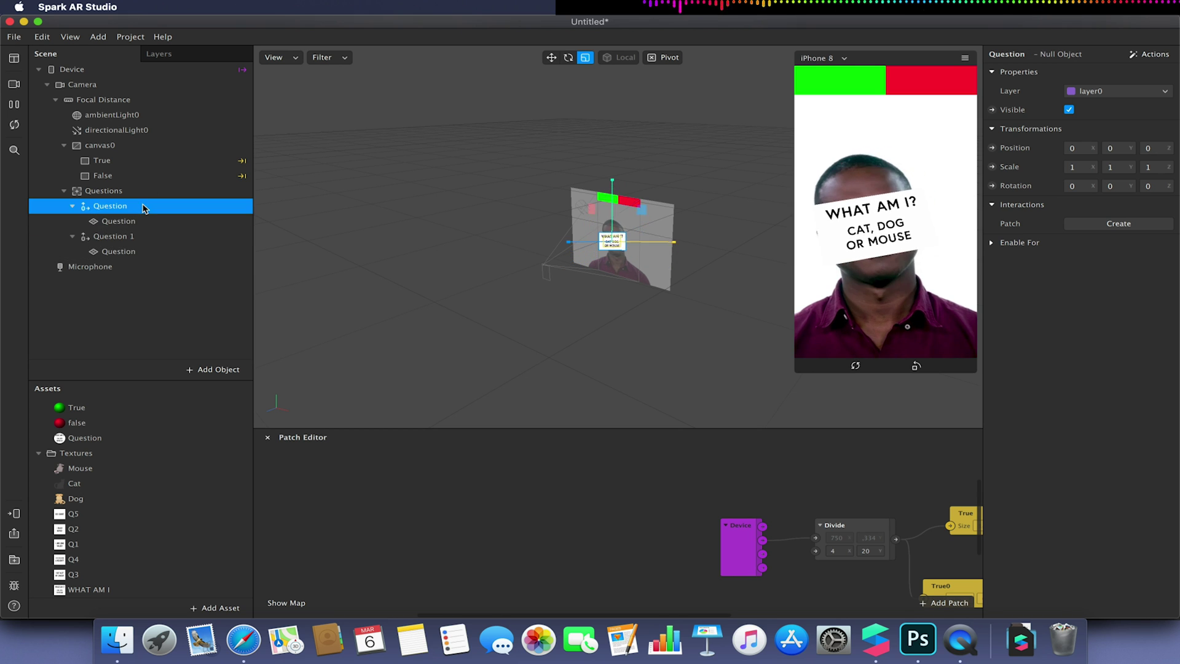
pyautogui.click(1070, 110)
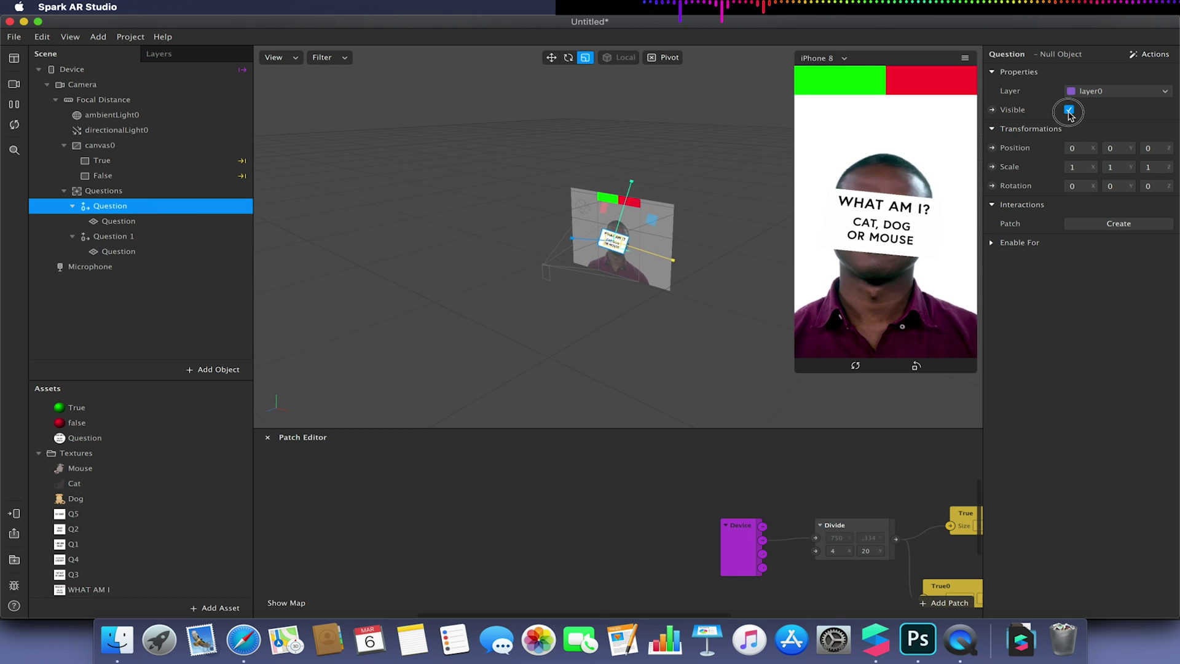
# Rename the plane inside Question 1 to Question 1.
pyautogui.click(145, 221)
pyautogui.click(155, 252)
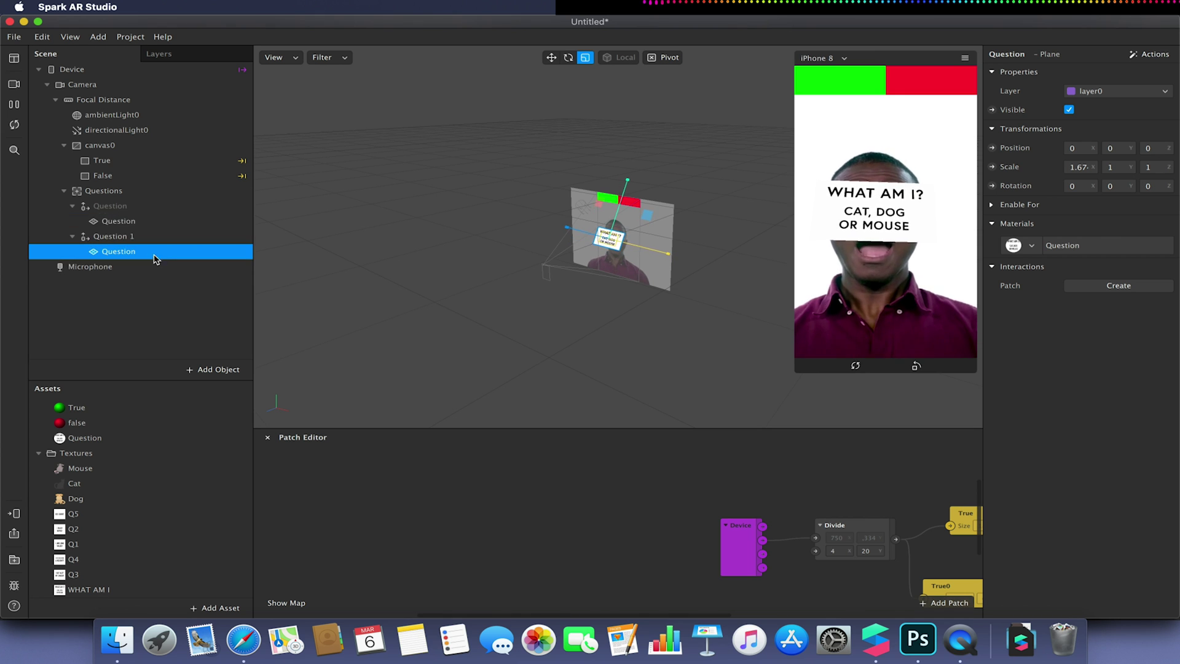
pyautogui.click(120, 222)
pyautogui.click(117, 234)
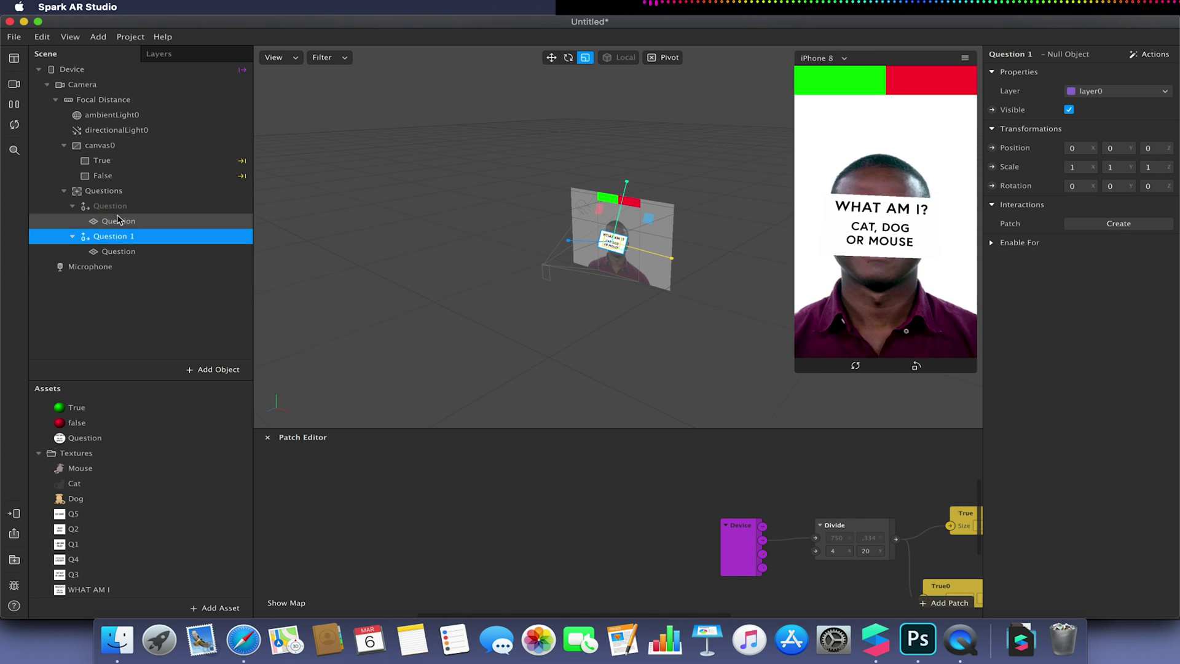
pyautogui.click(118, 253)
pyautogui.doubleClick(118, 254)
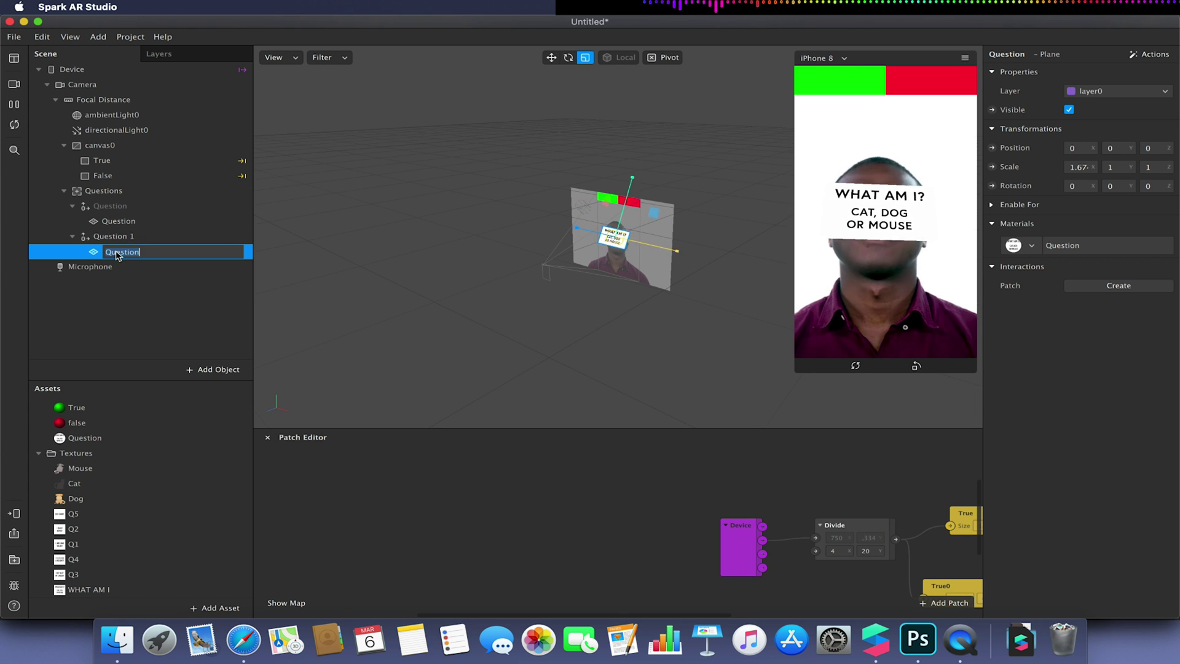
pyautogui.click(144, 255)
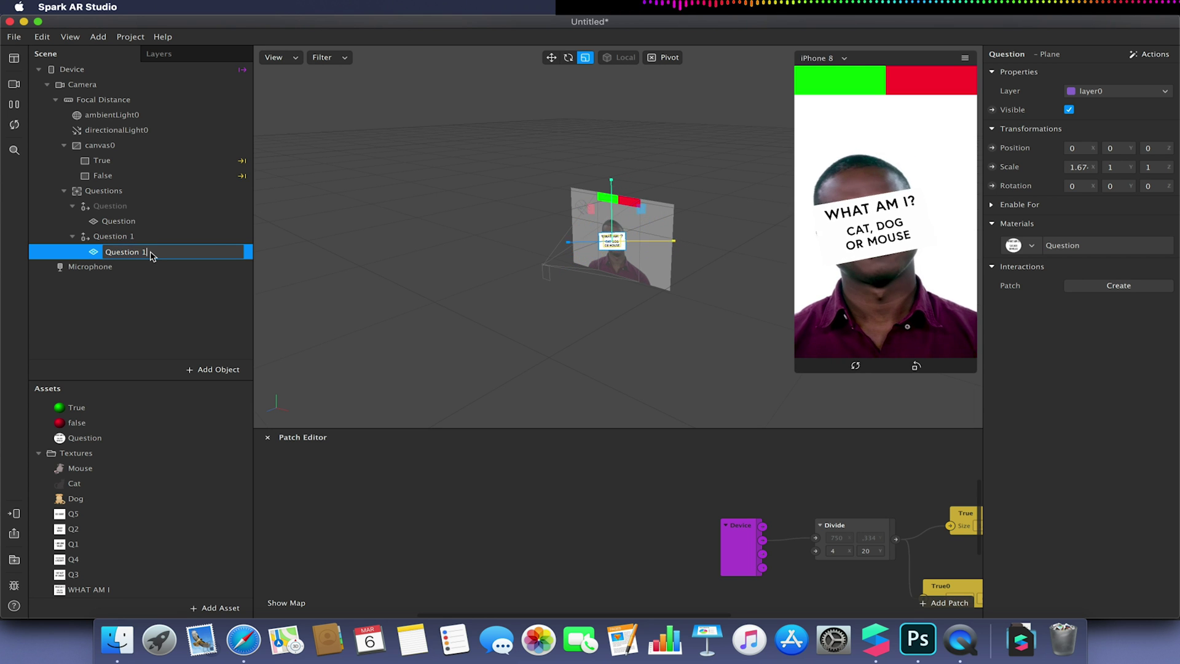
pyautogui.write('1')
pyautogui.press('Return')
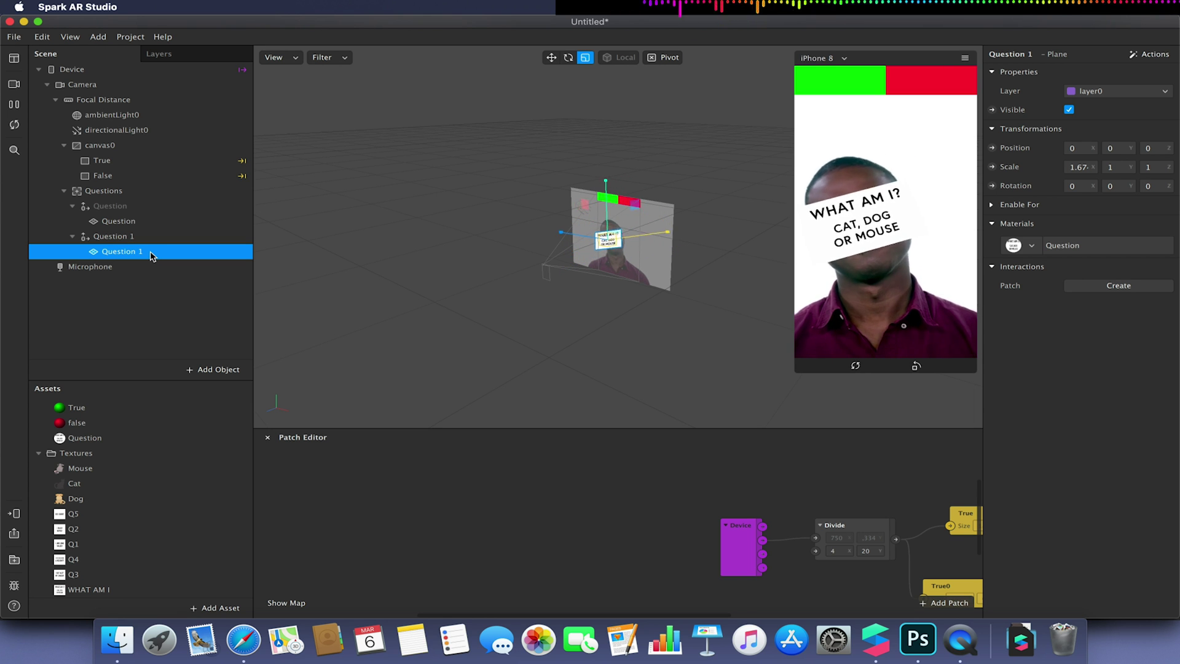
# Create a new material for that plane and name it Question 1.
pyautogui.click(1031, 247)
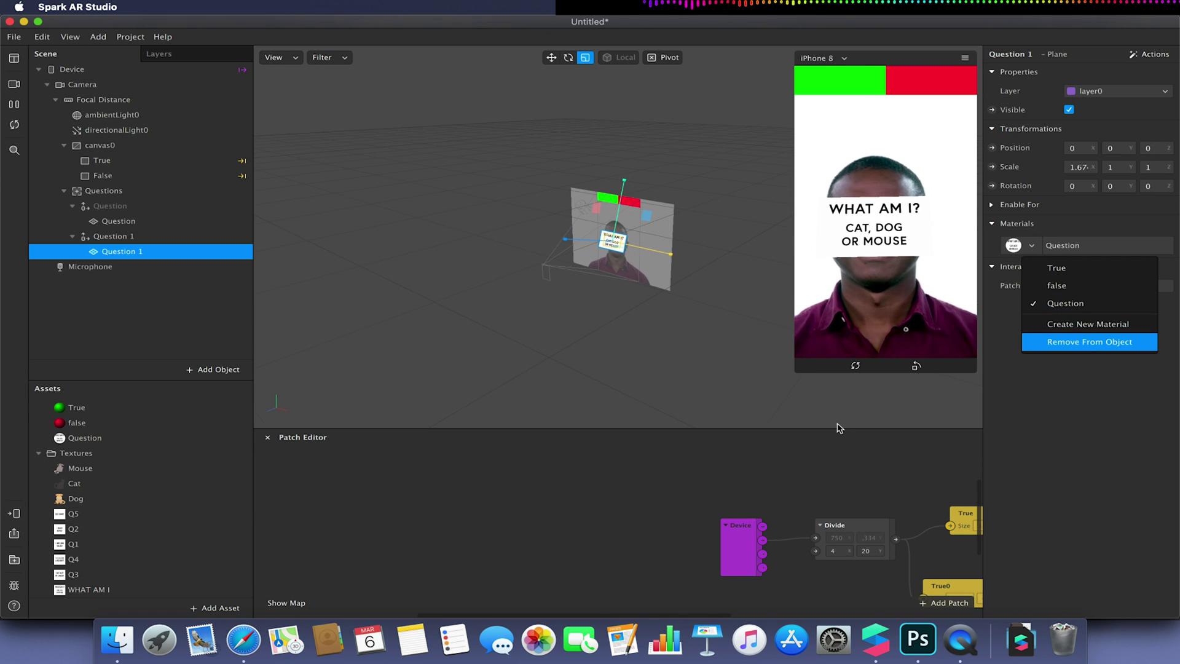
pyautogui.click(1155, 327)
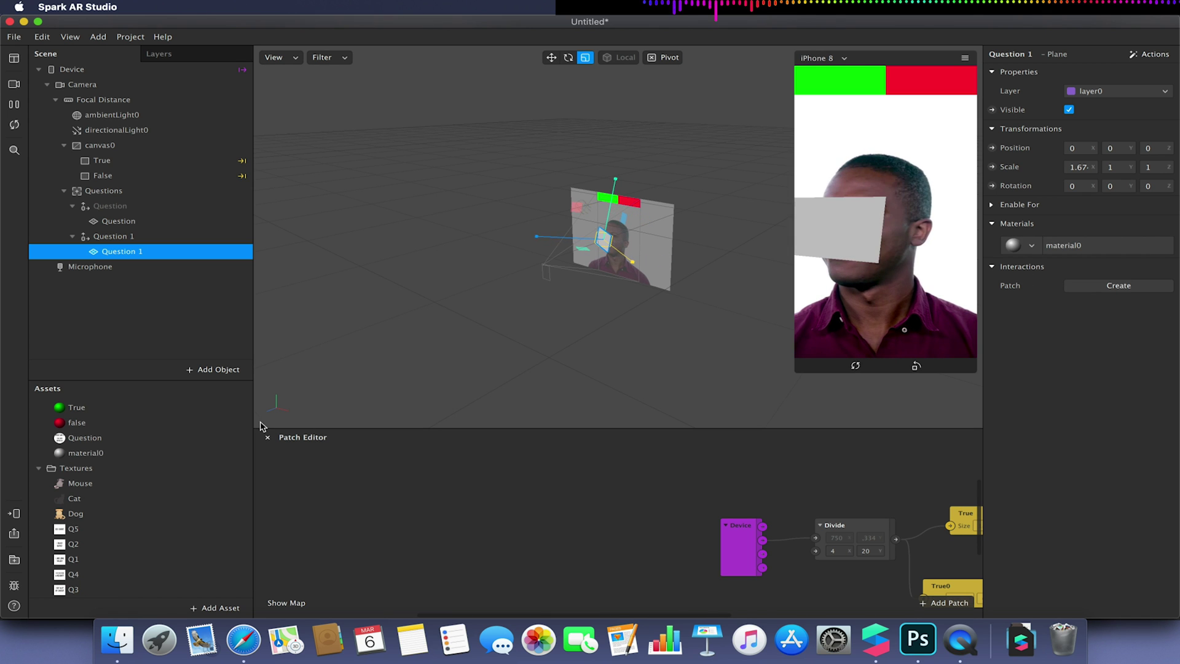
pyautogui.click(131, 452)
pyautogui.rightClick(131, 453)
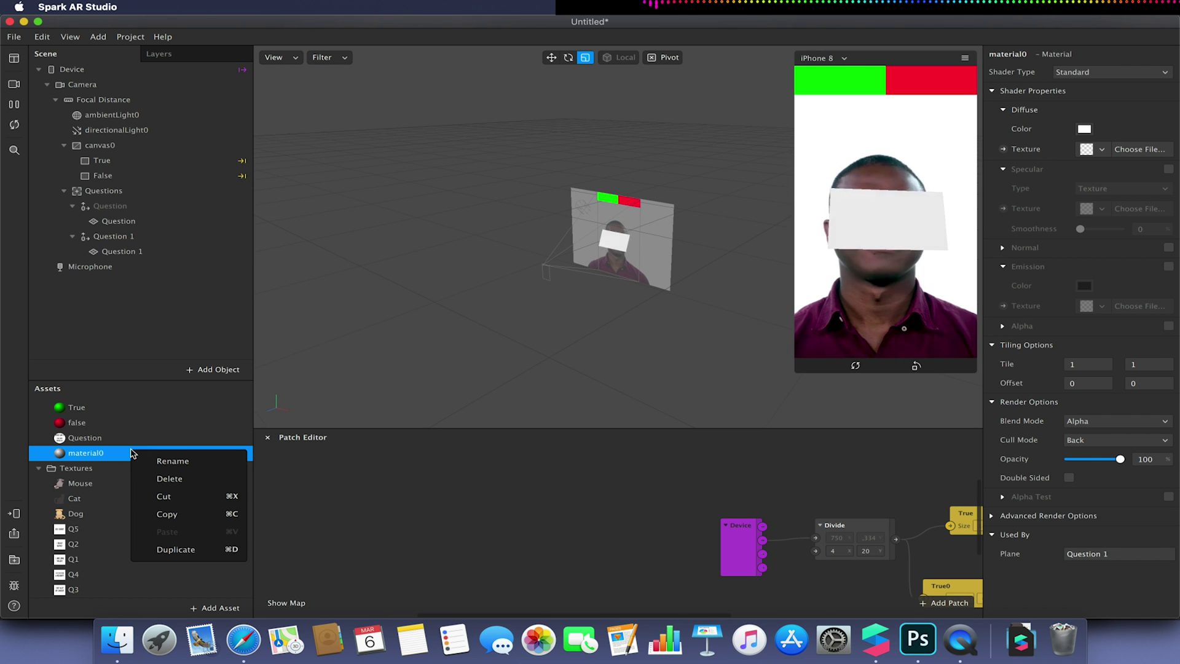
pyautogui.click(166, 461)
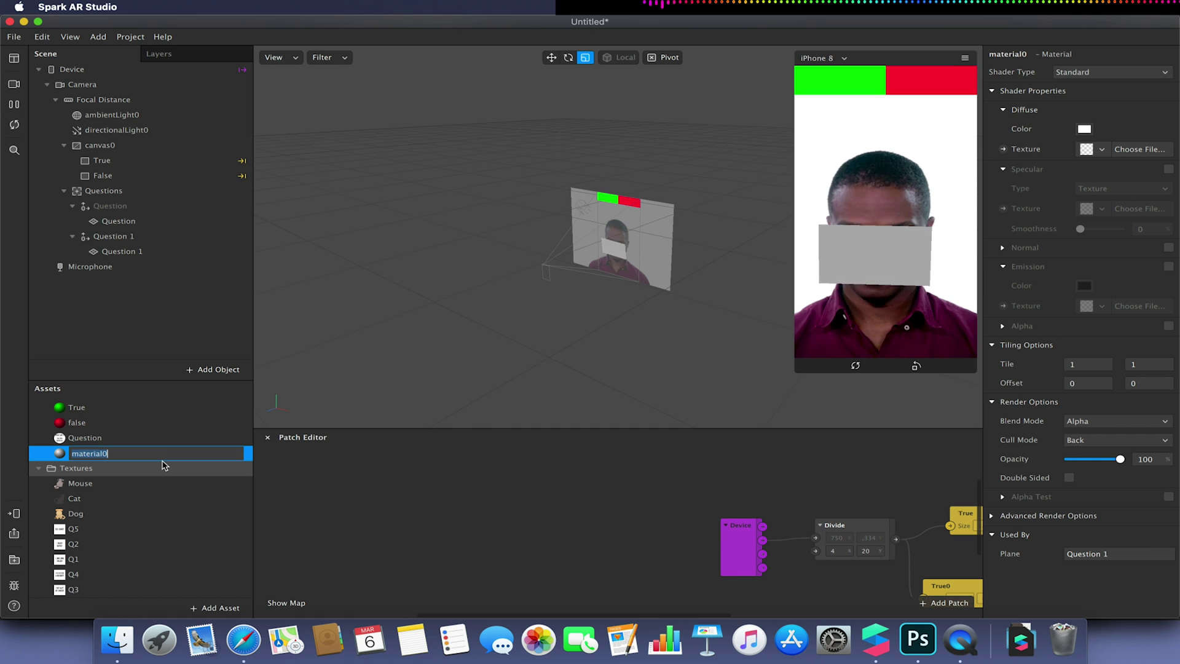
pyautogui.write('Question 1')
pyautogui.press('Return')
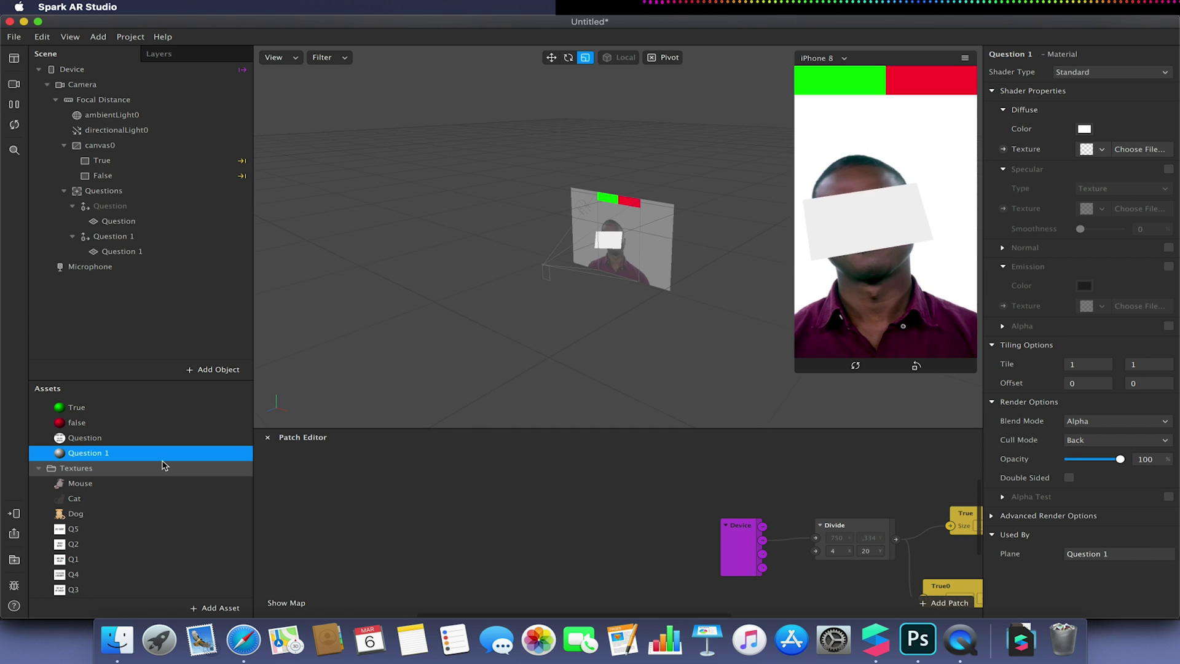
# Set the Question 1 material to Flat shading with the Q1 texture.
pyautogui.click(1082, 74)
pyautogui.click(1080, 88)
pyautogui.click(1114, 152)
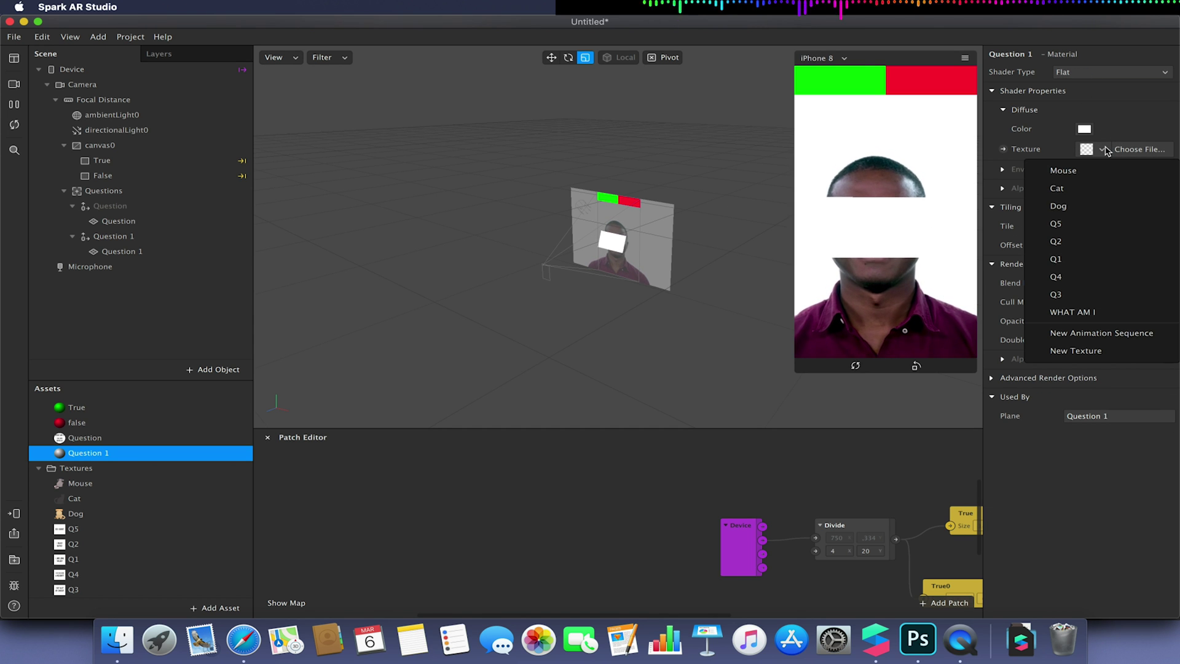
pyautogui.click(1083, 263)
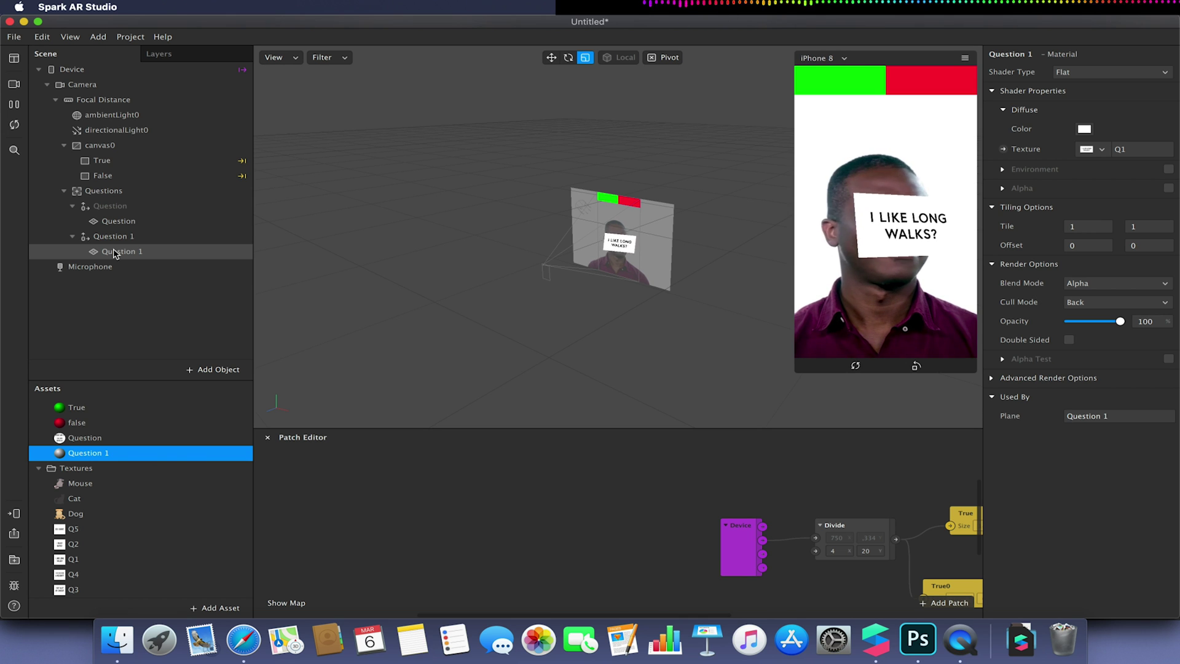
# Move the true/false canvas canvas0 into the Question 1 group.
pyautogui.click(115, 148)
pyautogui.moveTo(106, 149); pyautogui.dragTo(128, 241)
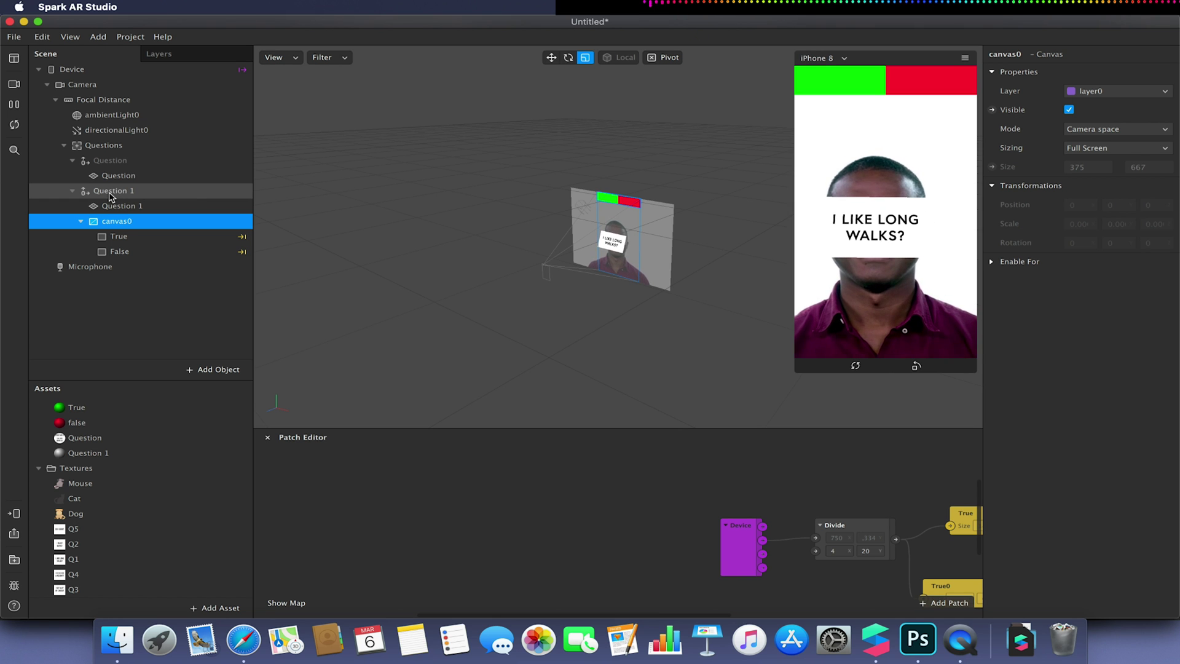
pyautogui.click(111, 193)
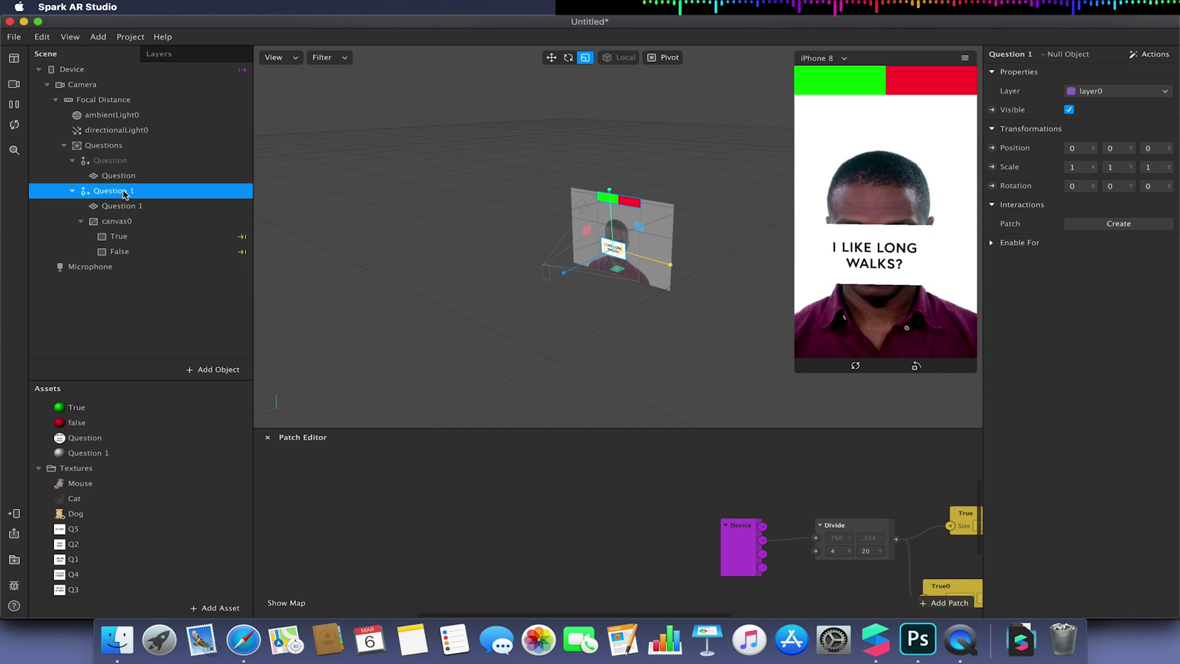
# Duplicate Question 1 as Question2 and rename its plane Question 2.
pyautogui.press('super+d')
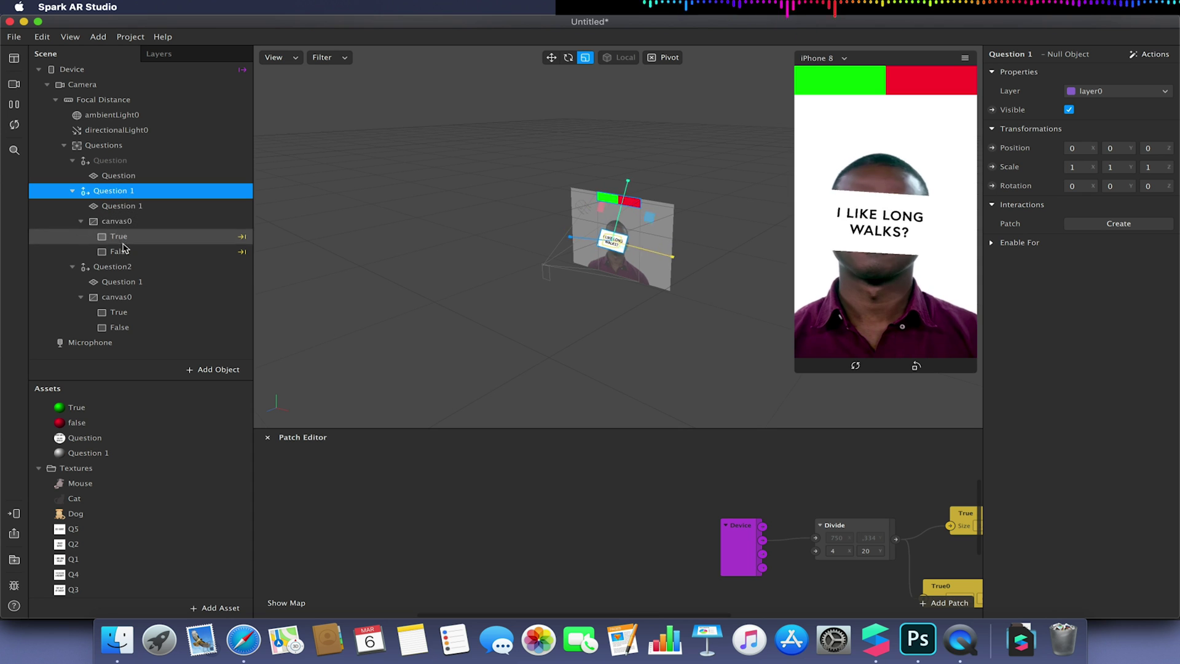
pyautogui.click(122, 270)
pyautogui.doubleClick(137, 282)
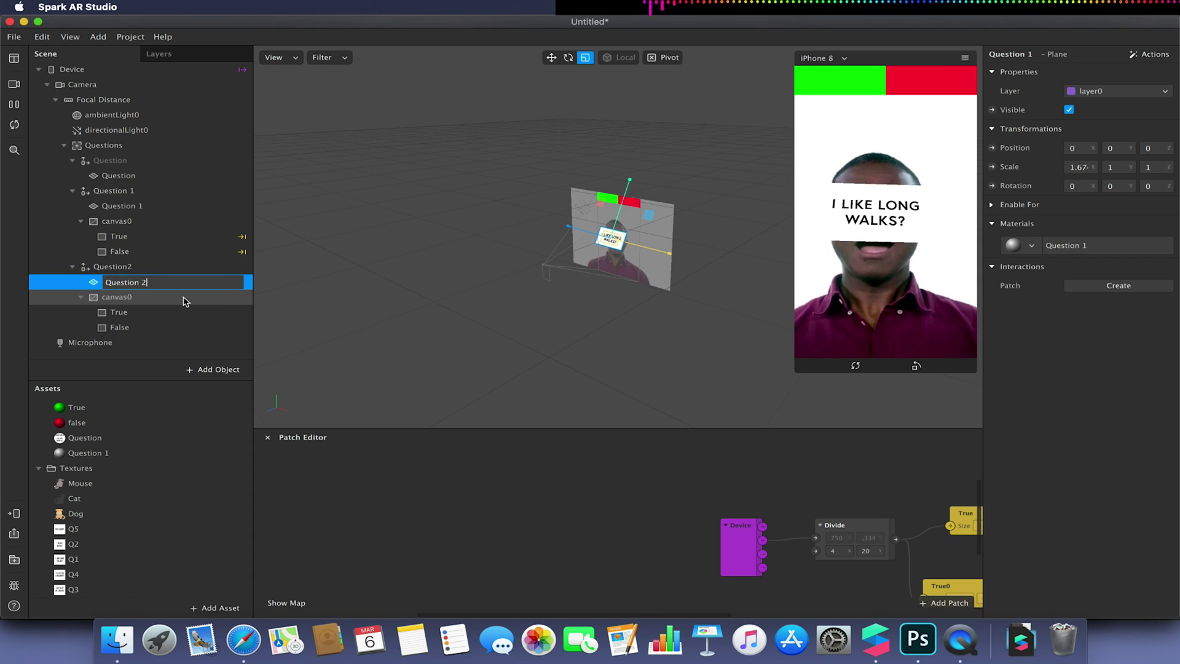
pyautogui.press('Return')
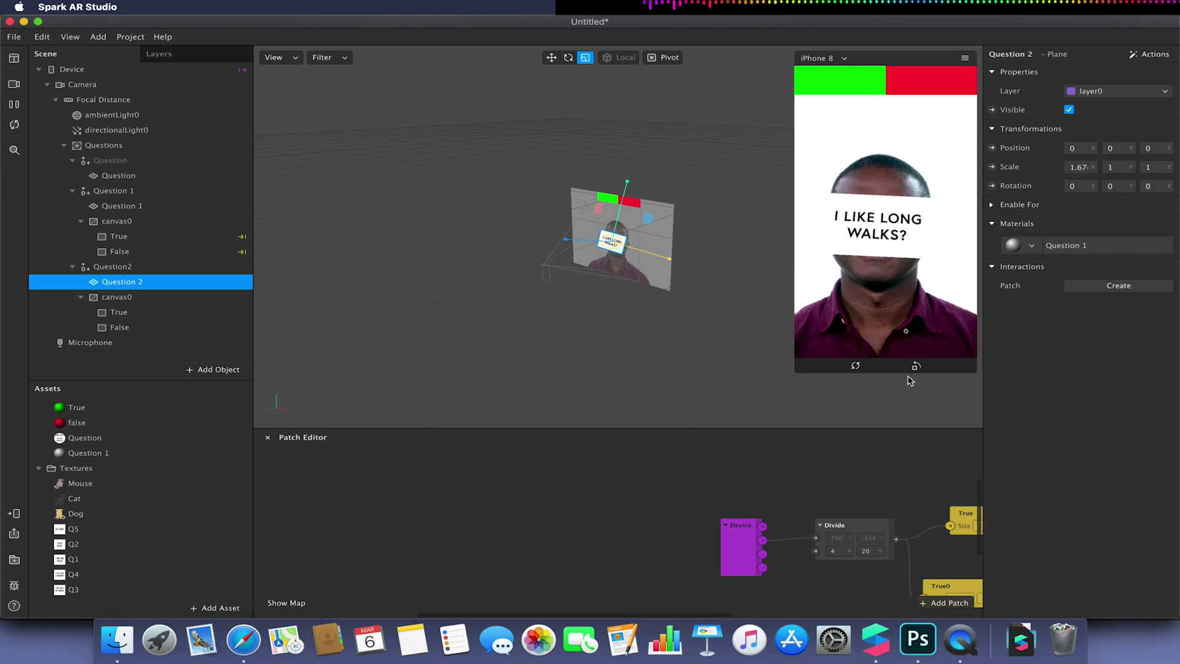
# Create material0 for the Question 2 plane using the Q2 texture and Flat shading.
pyautogui.click(1031, 246)
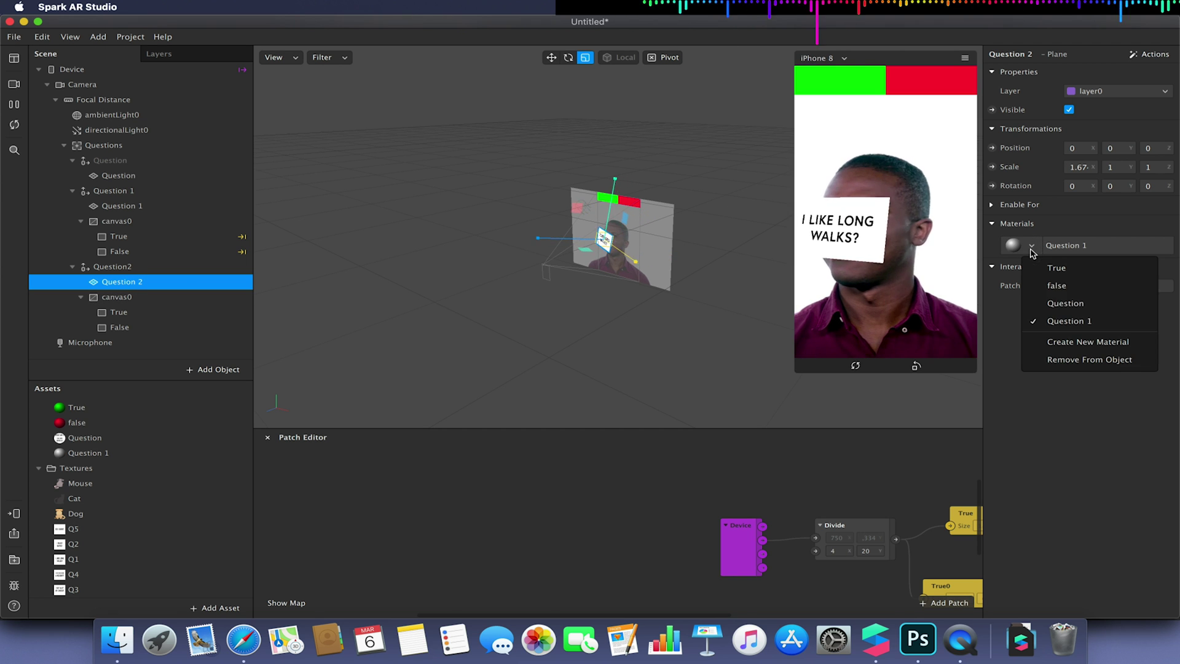
pyautogui.click(1063, 343)
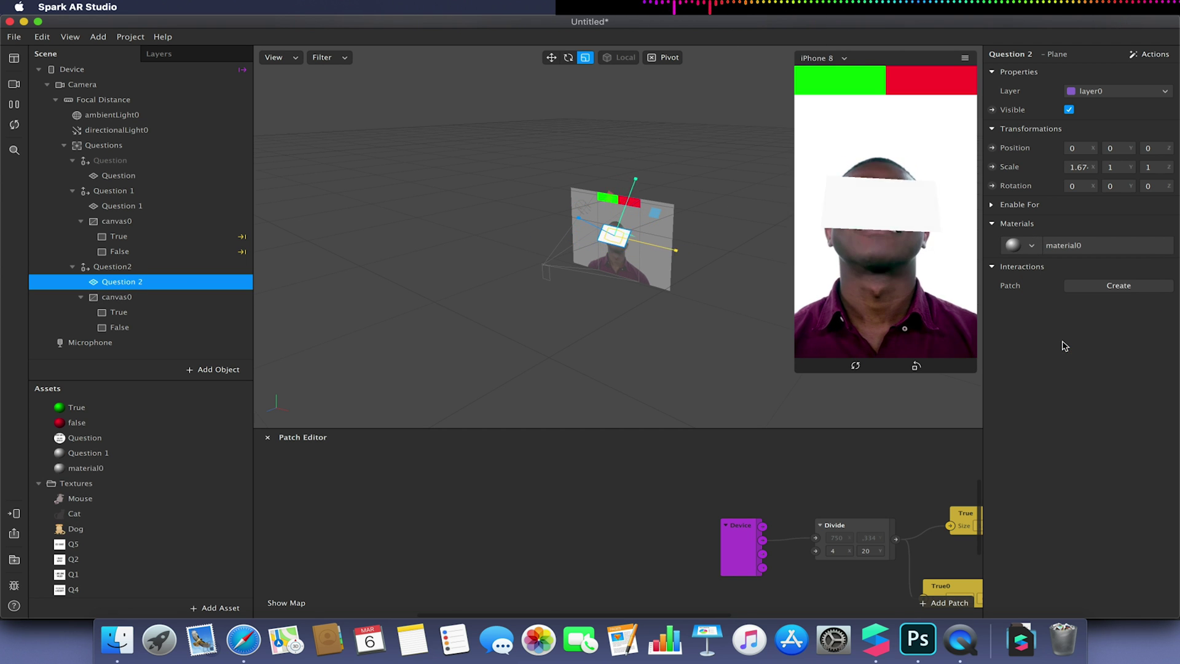
pyautogui.click(80, 470)
pyautogui.click(1102, 149)
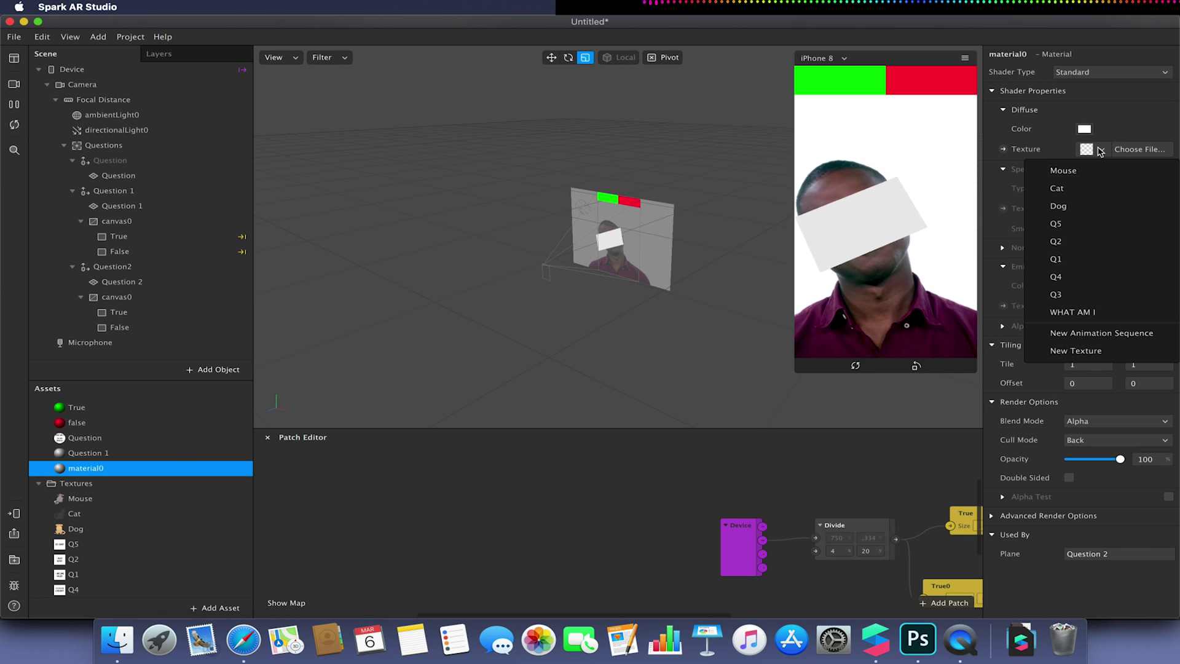
pyautogui.click(1085, 243)
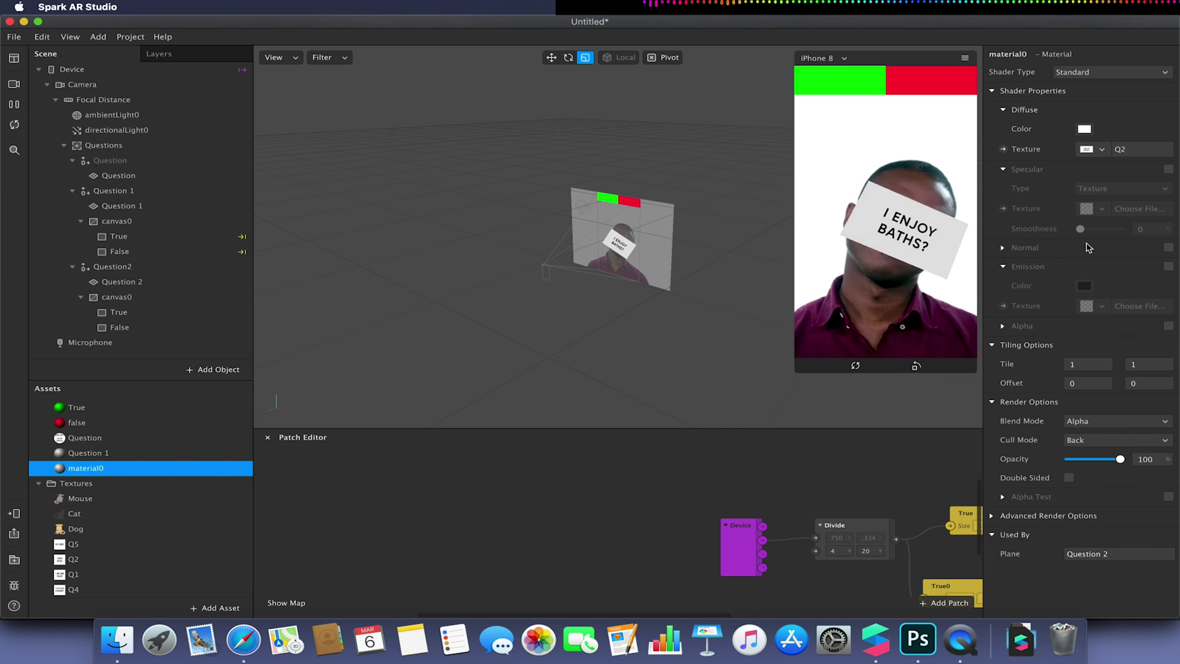
pyautogui.click(1077, 72)
pyautogui.click(1080, 91)
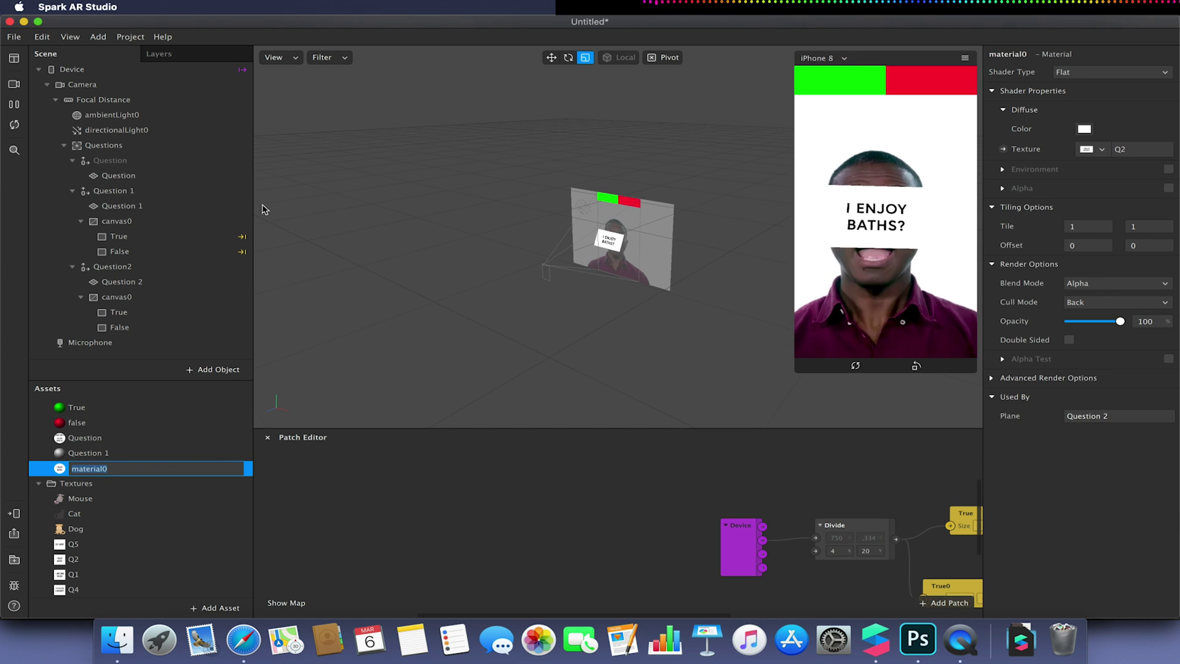
pyautogui.click(143, 267)
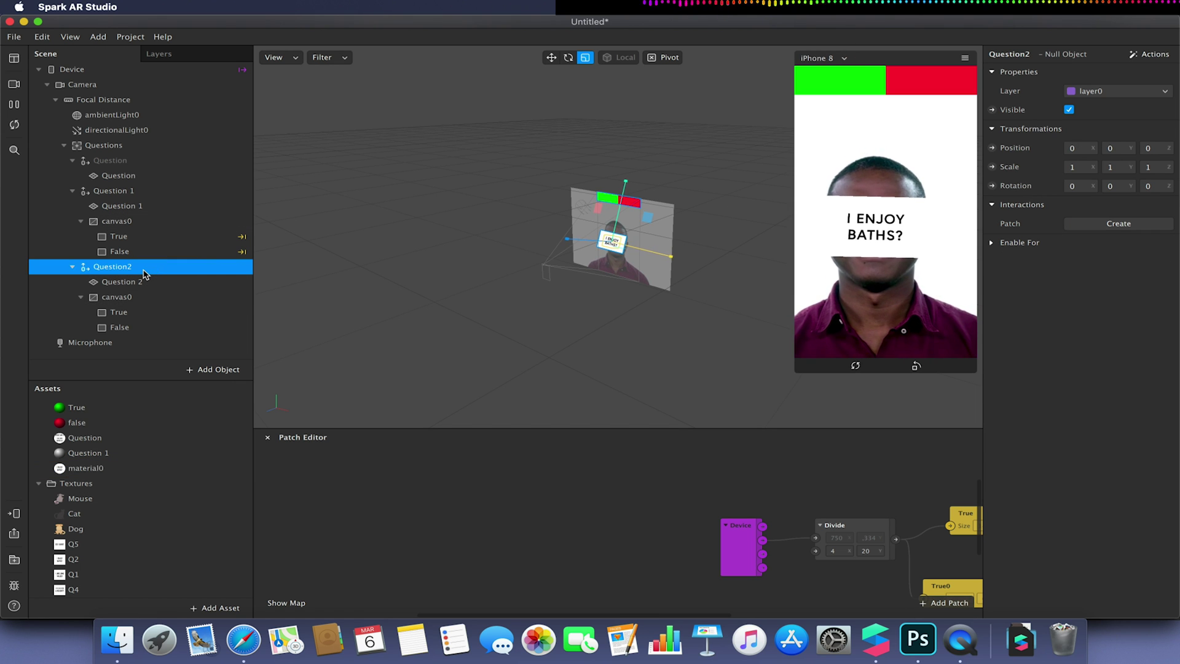
# Duplicate Question2 as Question3 and rename its plane 'Question 3'.
pyautogui.press('super+d')
pyautogui.scroll(-2, 135, 295)
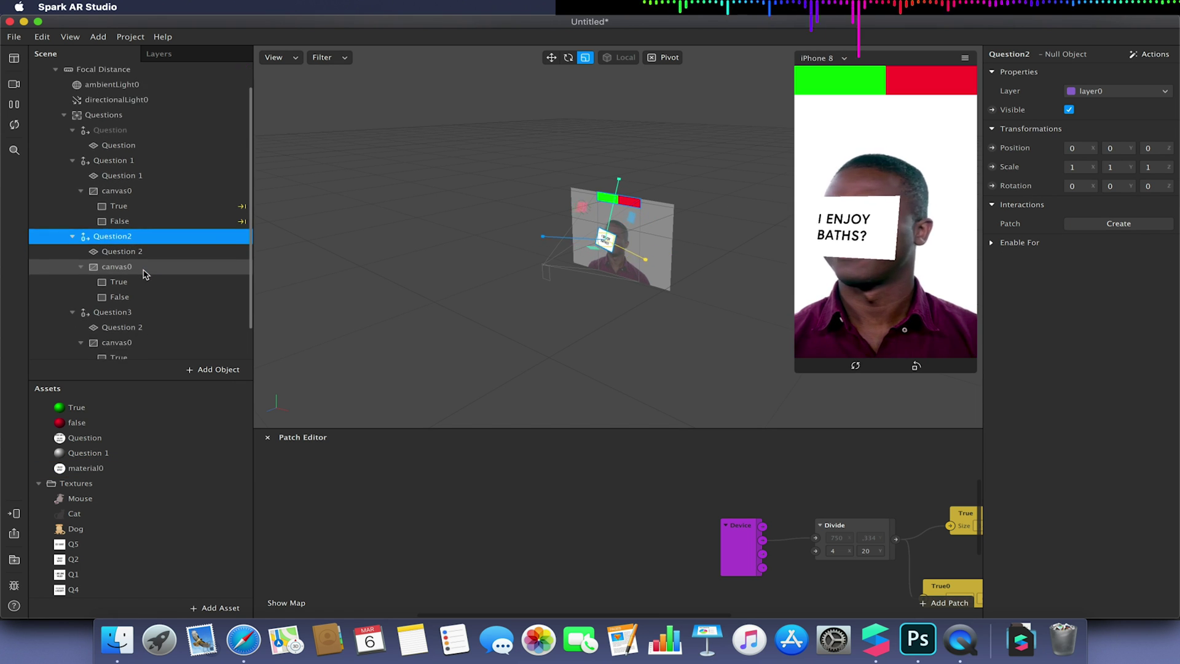
pyautogui.click(131, 327)
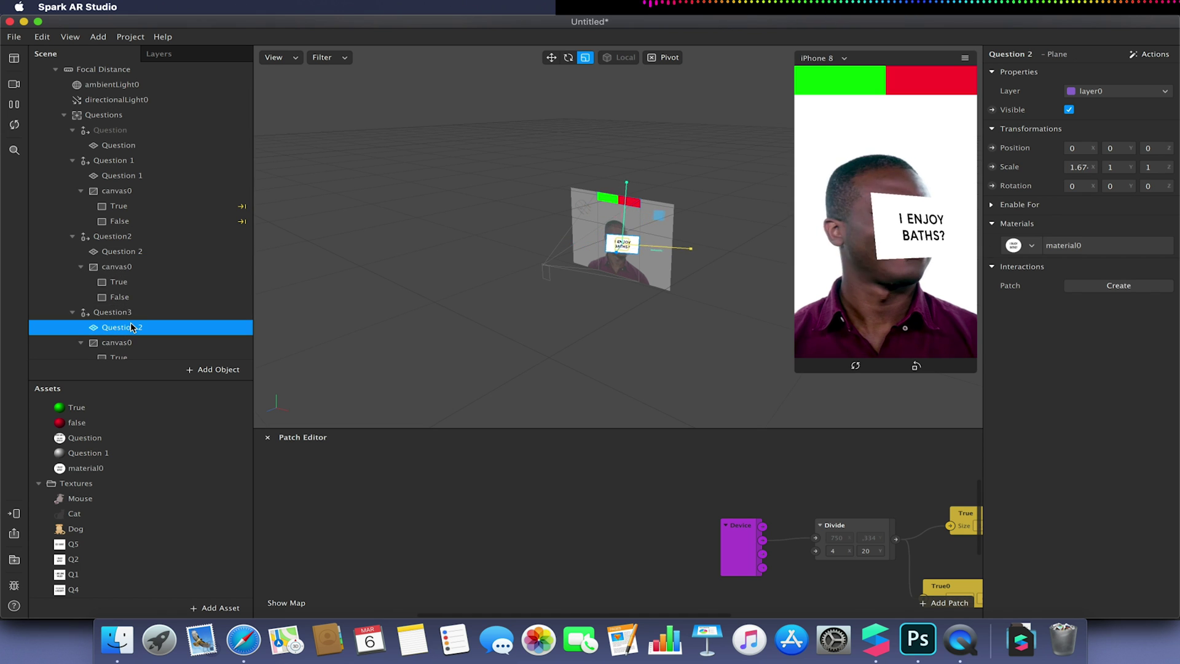
pyautogui.click(1032, 55)
pyautogui.write('Question 3')
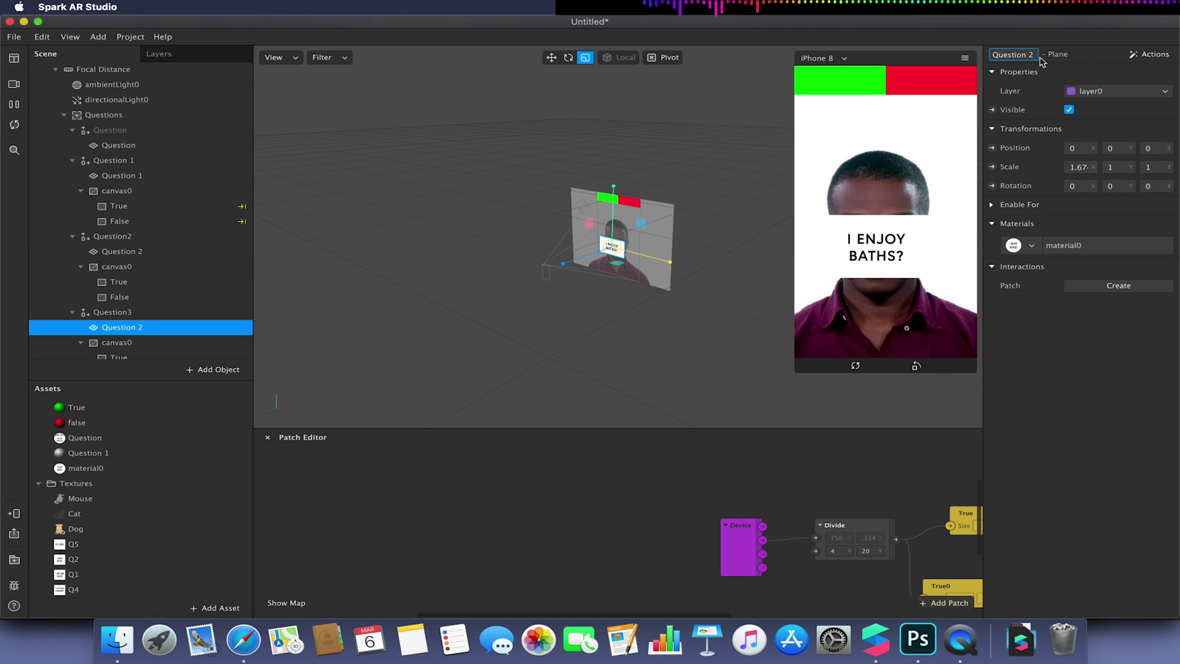
pyautogui.press('Return')
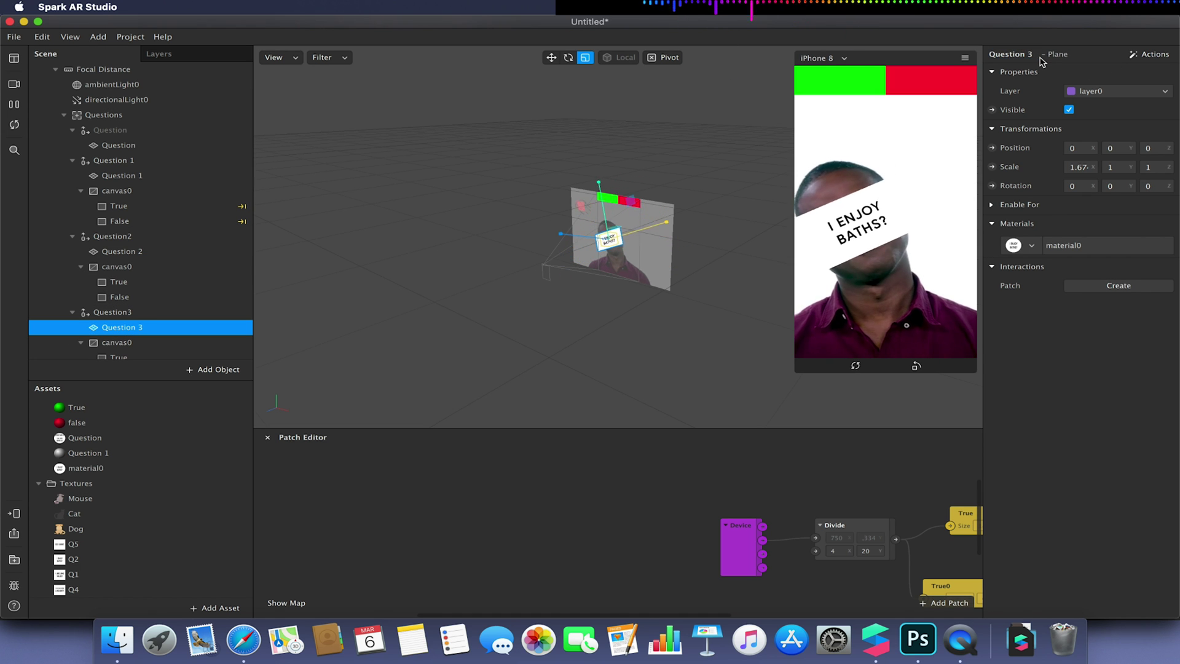
# Give the Question 3 plane a new material1 using the Q3 texture and Flat shader.
pyautogui.click(1032, 245)
pyautogui.click(1088, 360)
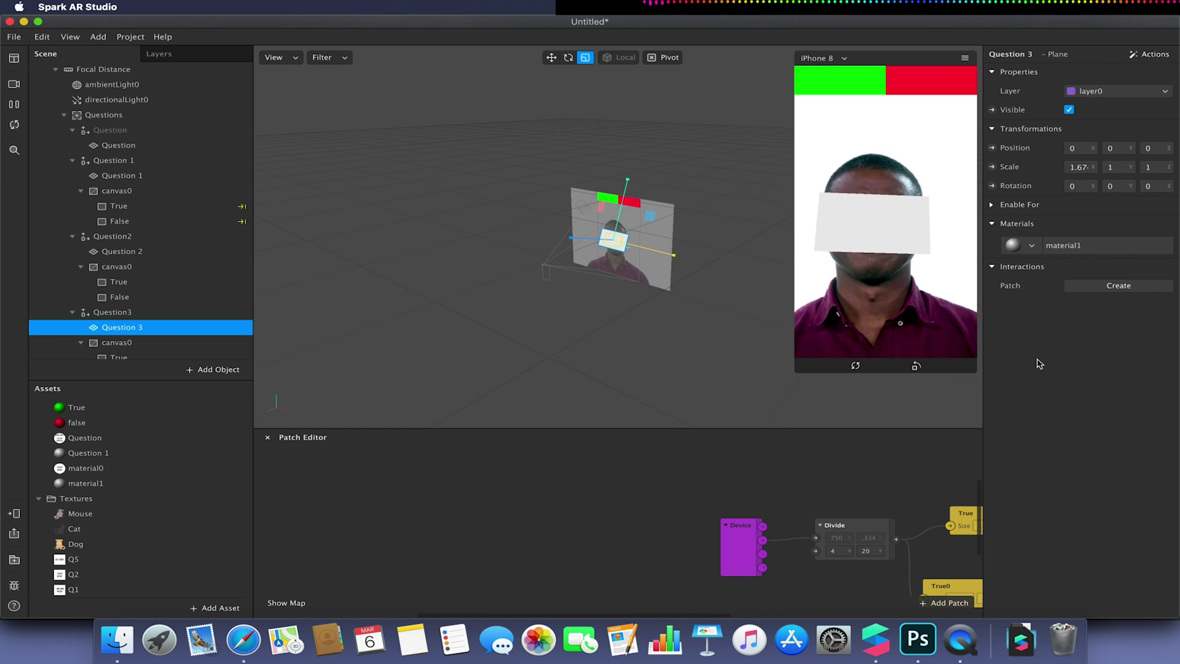
pyautogui.click(126, 485)
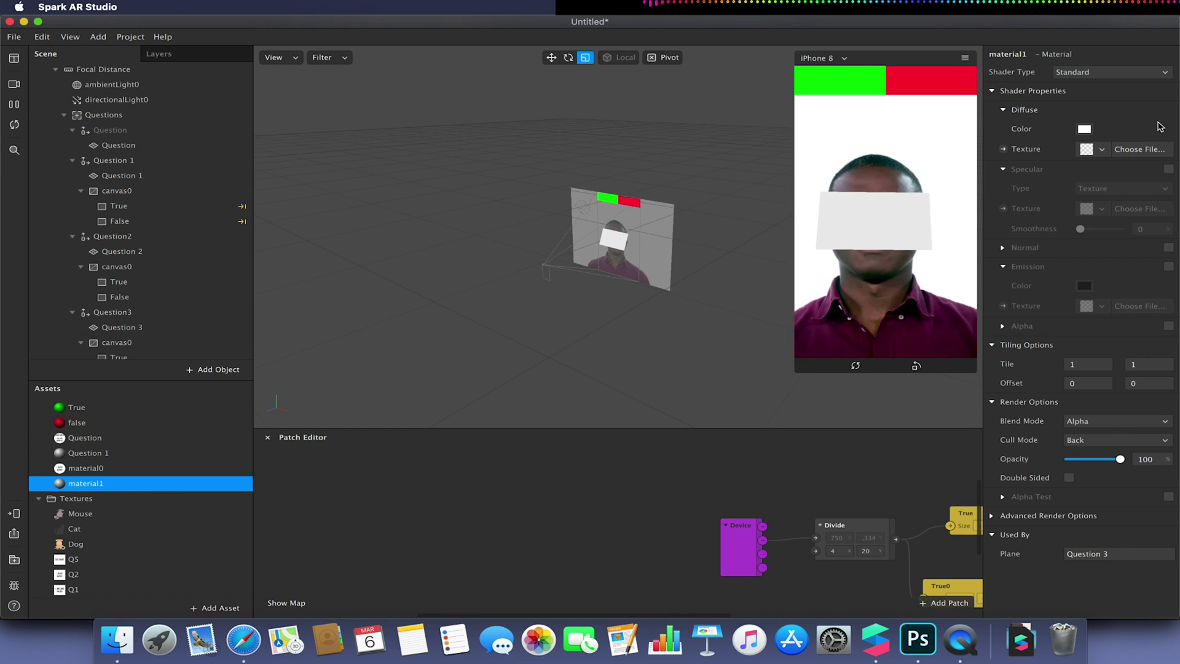
pyautogui.click(1102, 154)
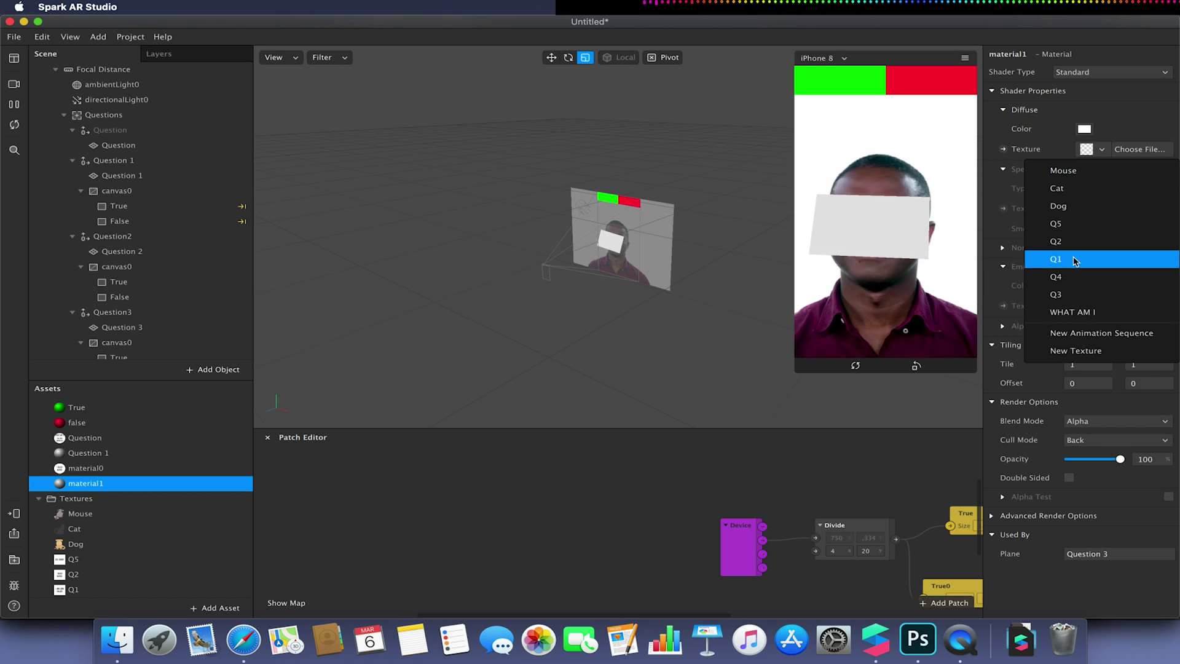
pyautogui.click(1065, 294)
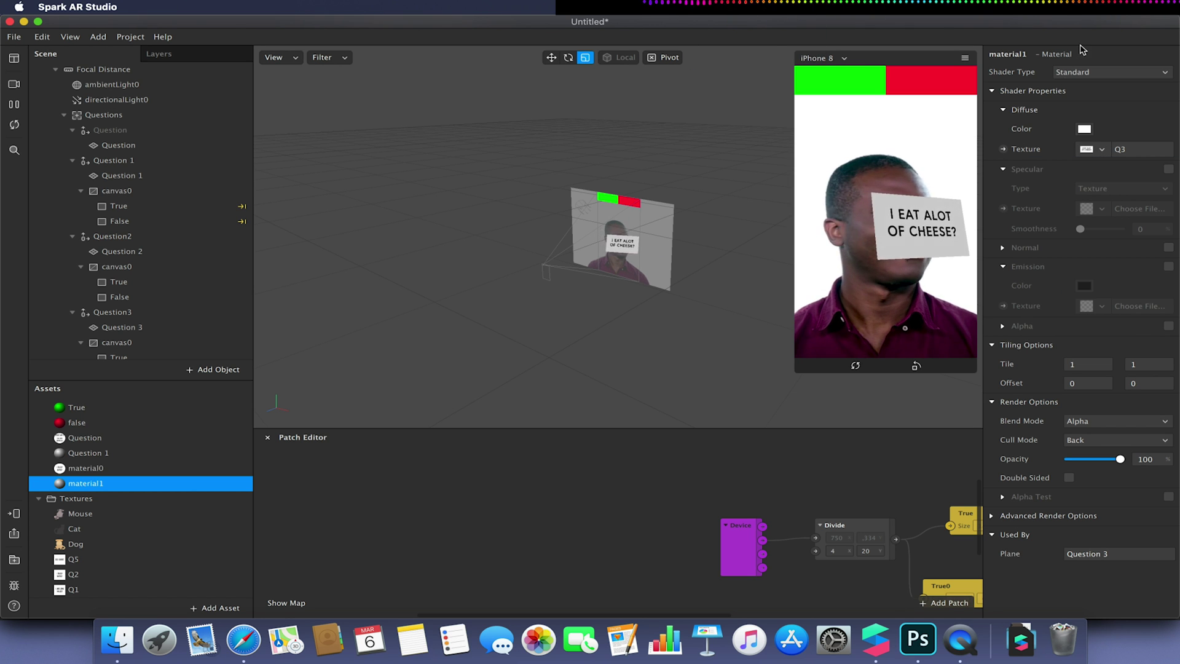
pyautogui.click(1072, 72)
pyautogui.click(1071, 84)
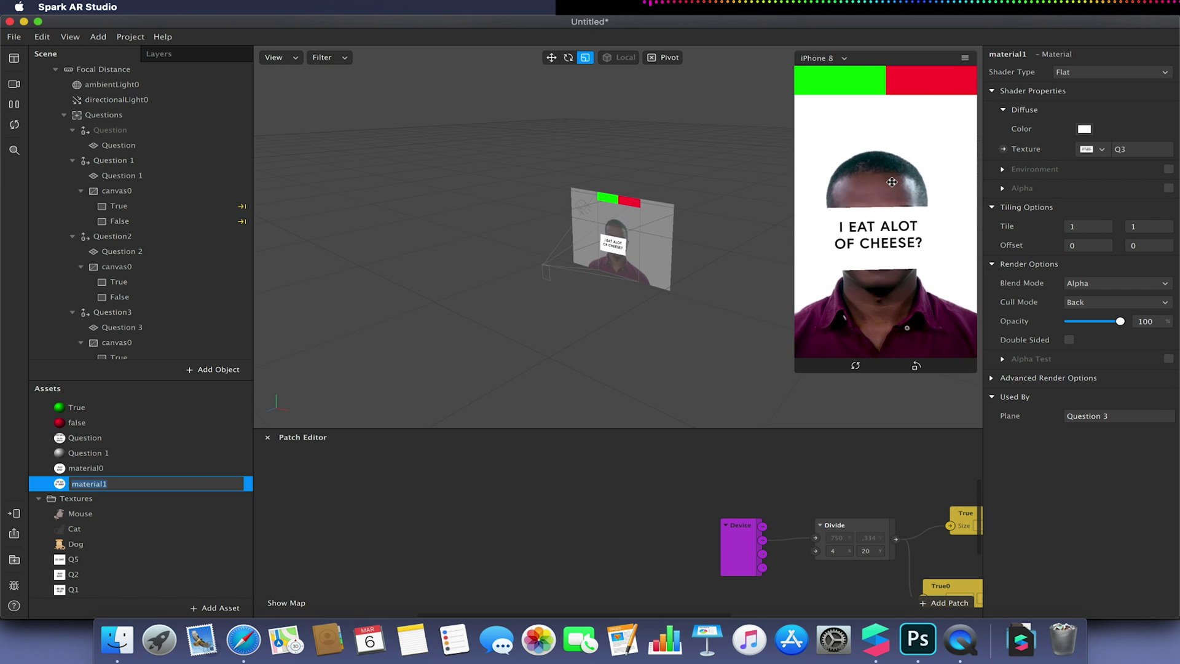
pyautogui.click(103, 469)
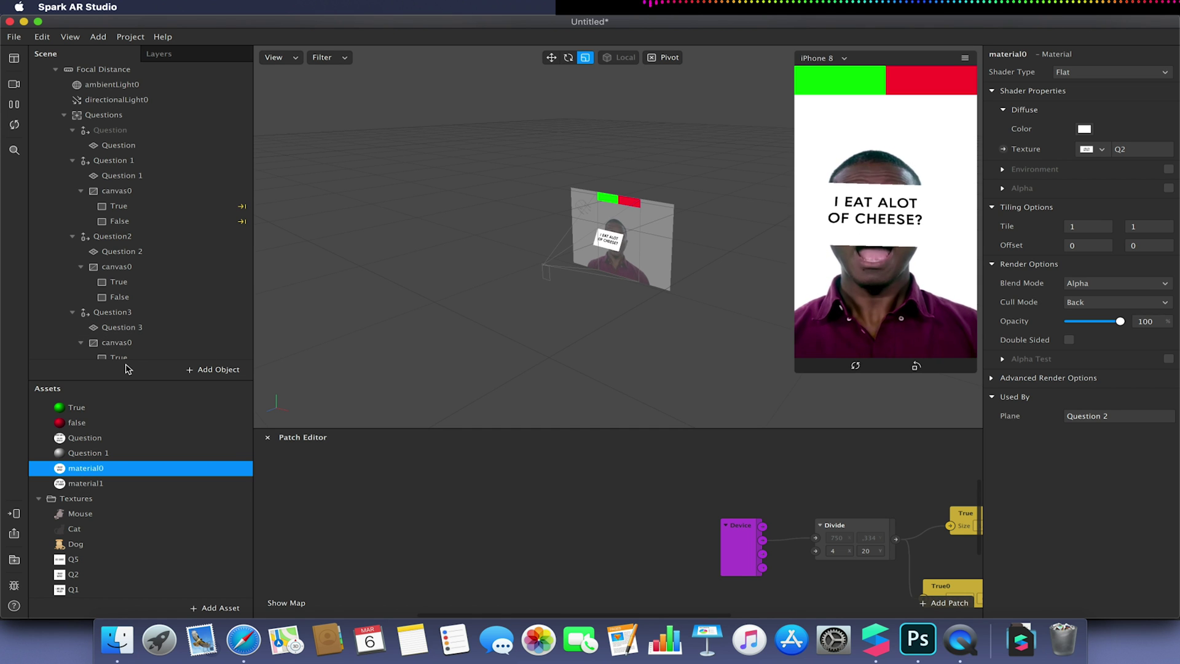
# Rename the plane inside the Question4 group to 'Question 4'.
pyautogui.click(131, 312)
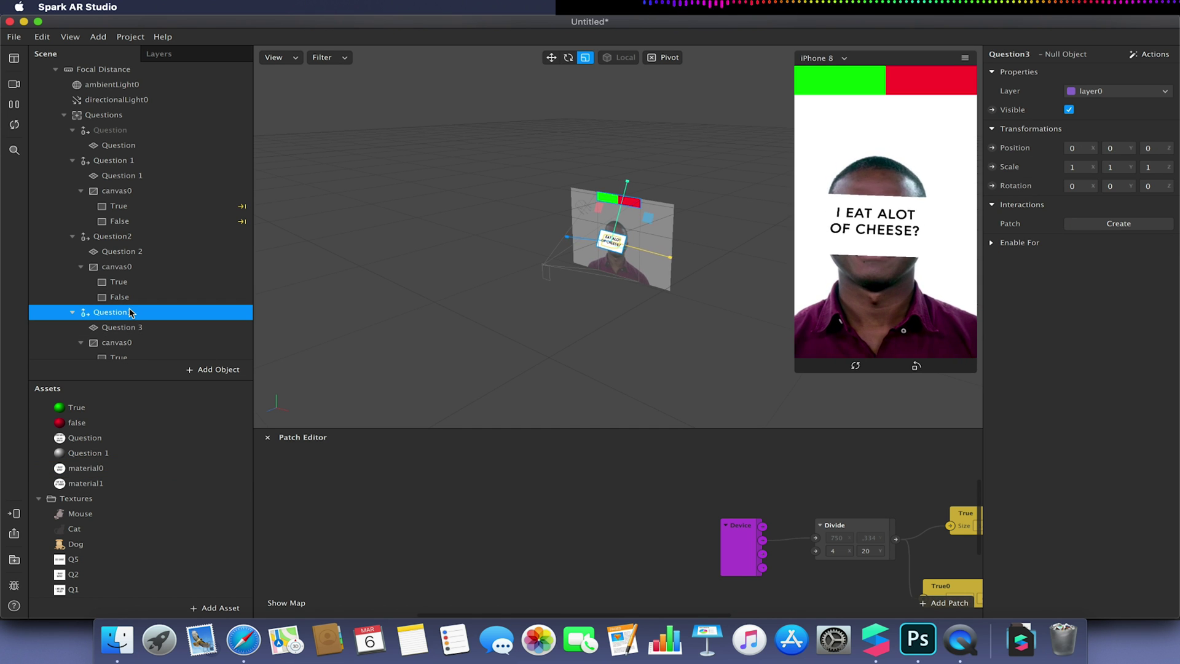
pyautogui.scroll(-3, 129, 313)
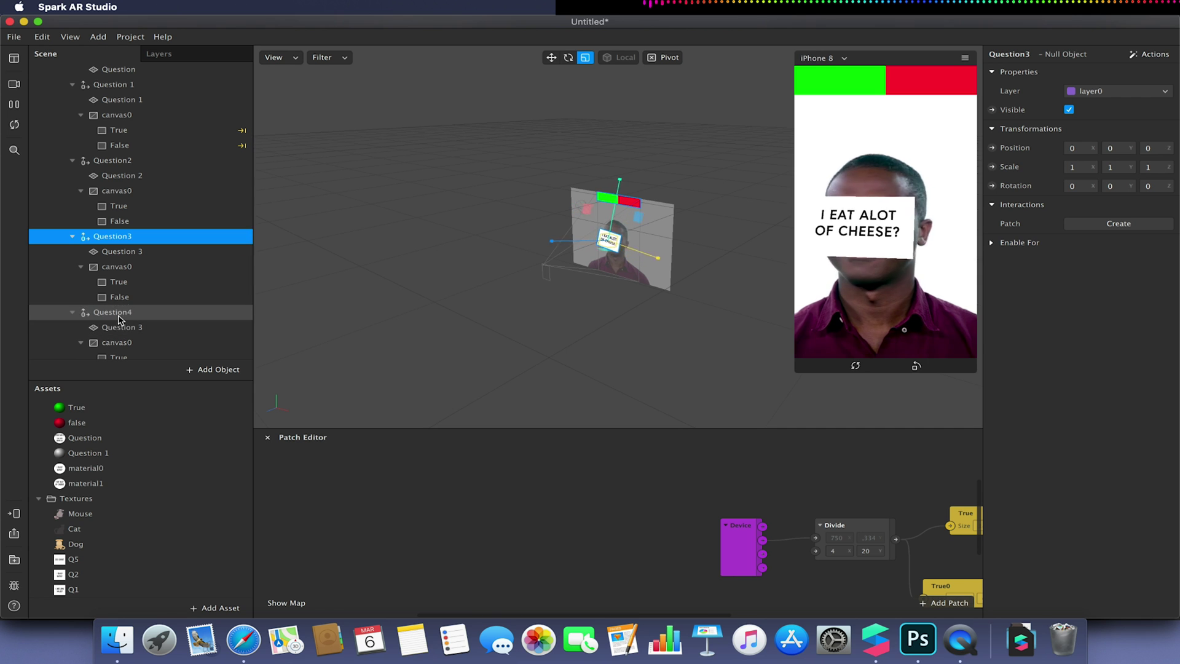
pyautogui.click(119, 327)
pyautogui.click(150, 330)
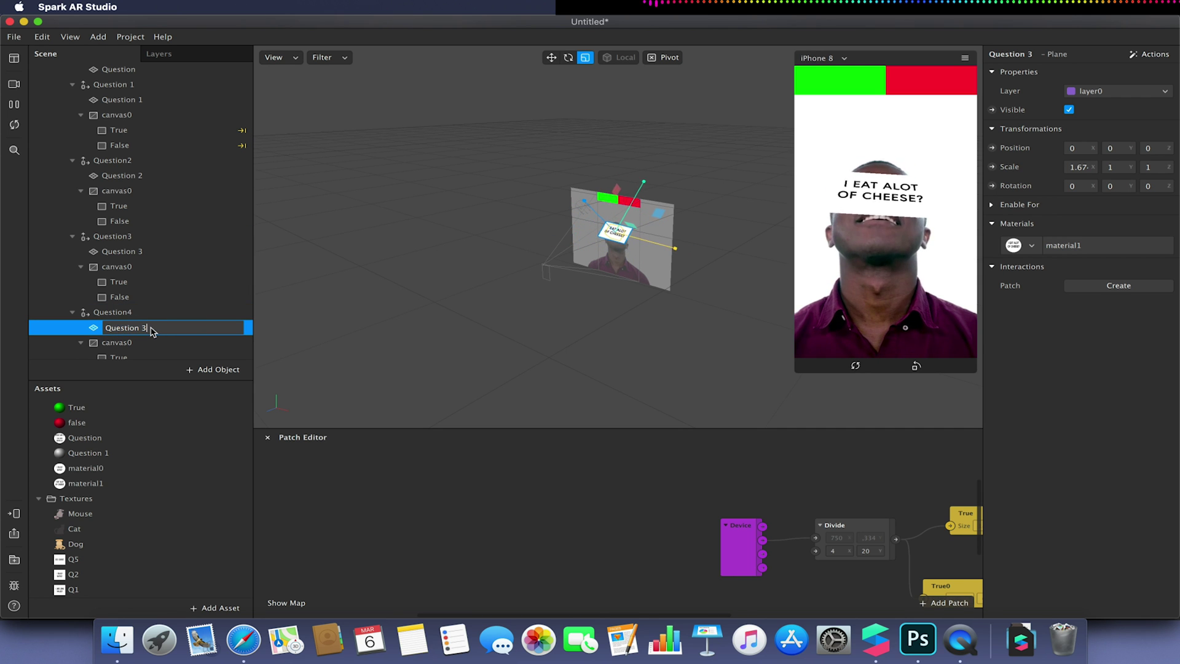
pyautogui.press('BackSpace')
pyautogui.write('4')
pyautogui.press('Return')
# Duplicate Question4 as Question5 and rename its plane 'Question 5'.
pyautogui.scroll(-2, 150, 329)
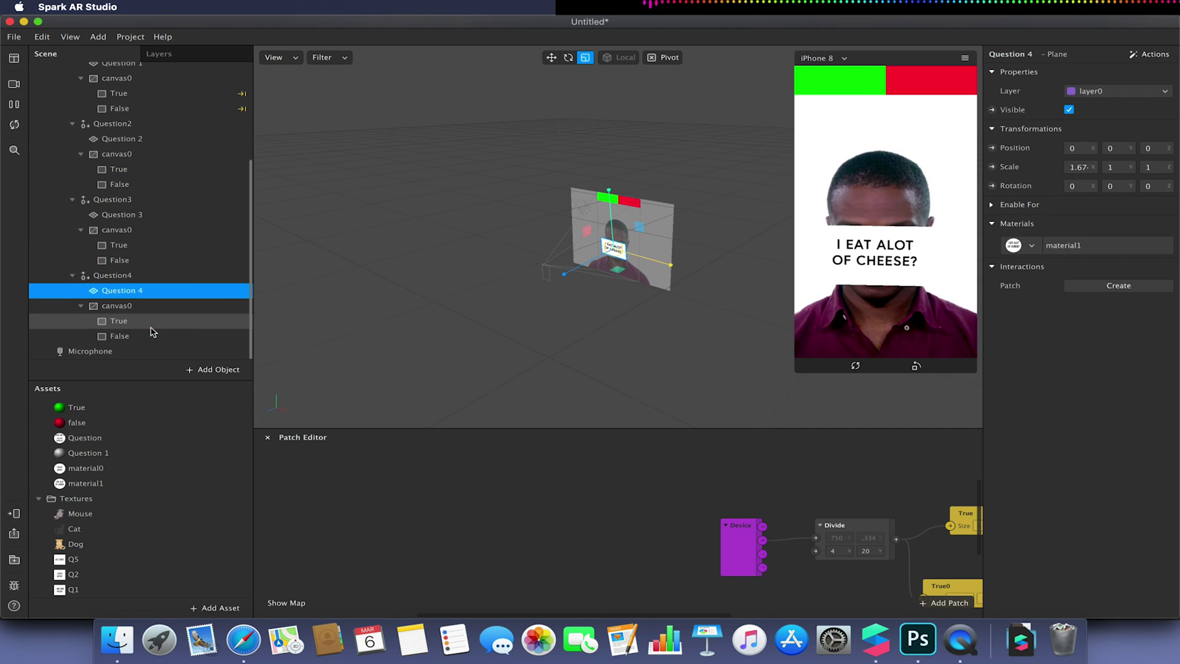
pyautogui.click(135, 276)
pyautogui.press('super+d')
pyautogui.scroll(-2, 137, 280)
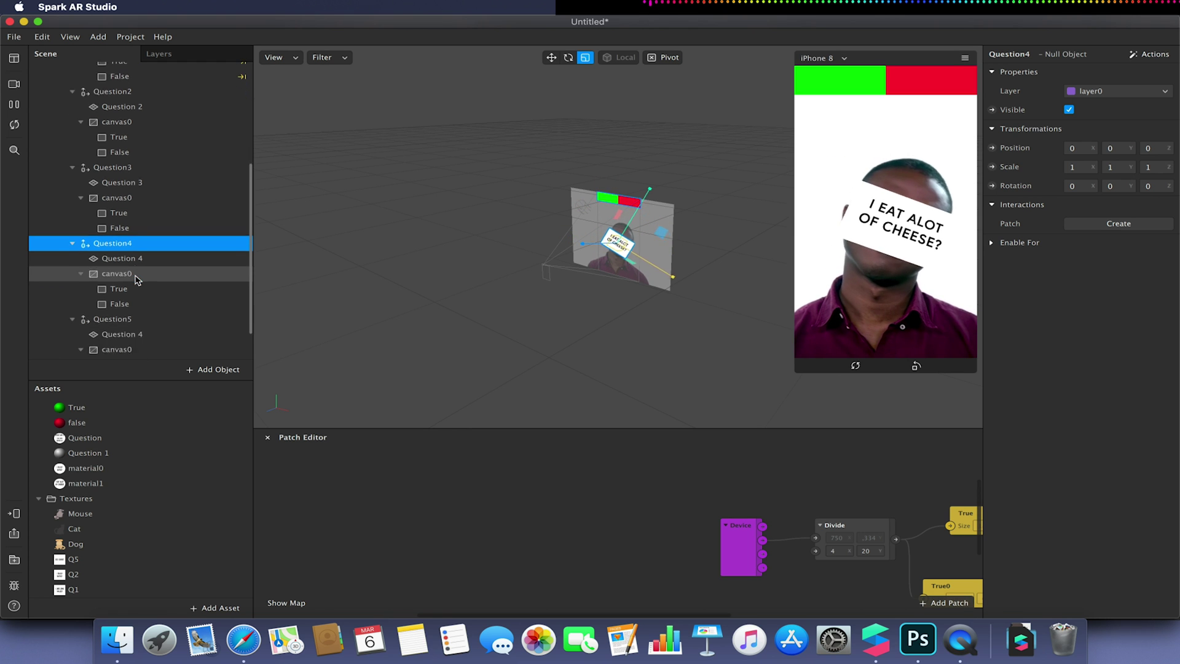
pyautogui.scroll(-1, 137, 280)
pyautogui.click(146, 322)
pyautogui.click(150, 324)
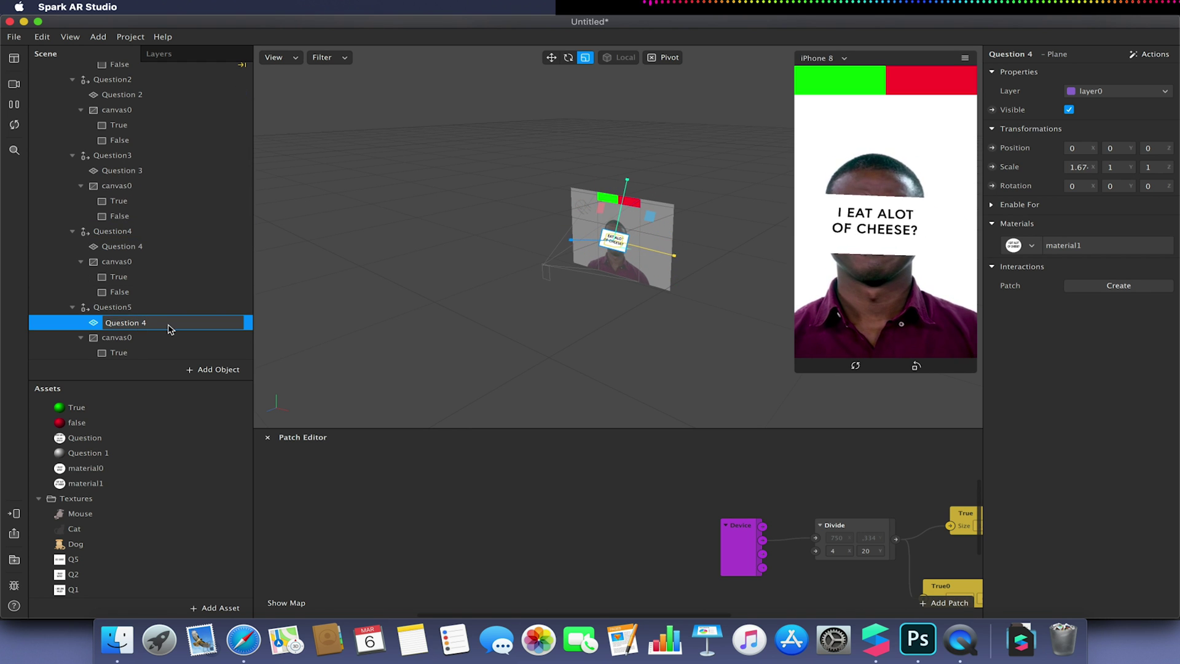
pyautogui.write('5')
pyautogui.press('Return')
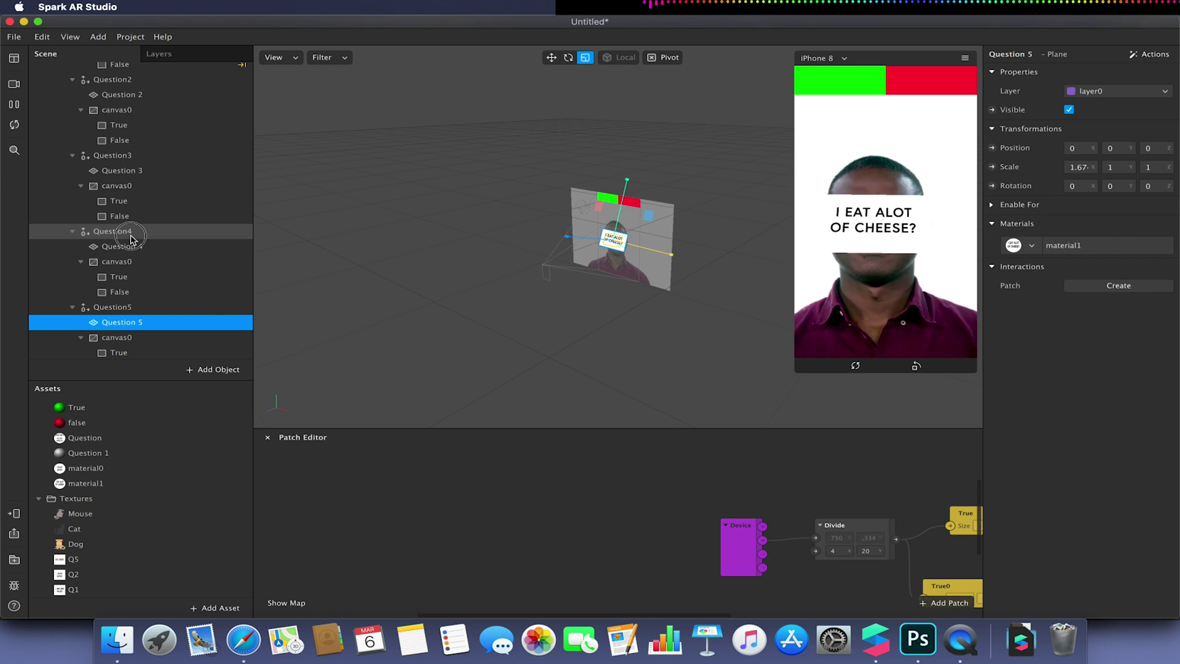
pyautogui.click(137, 232)
pyautogui.click(172, 246)
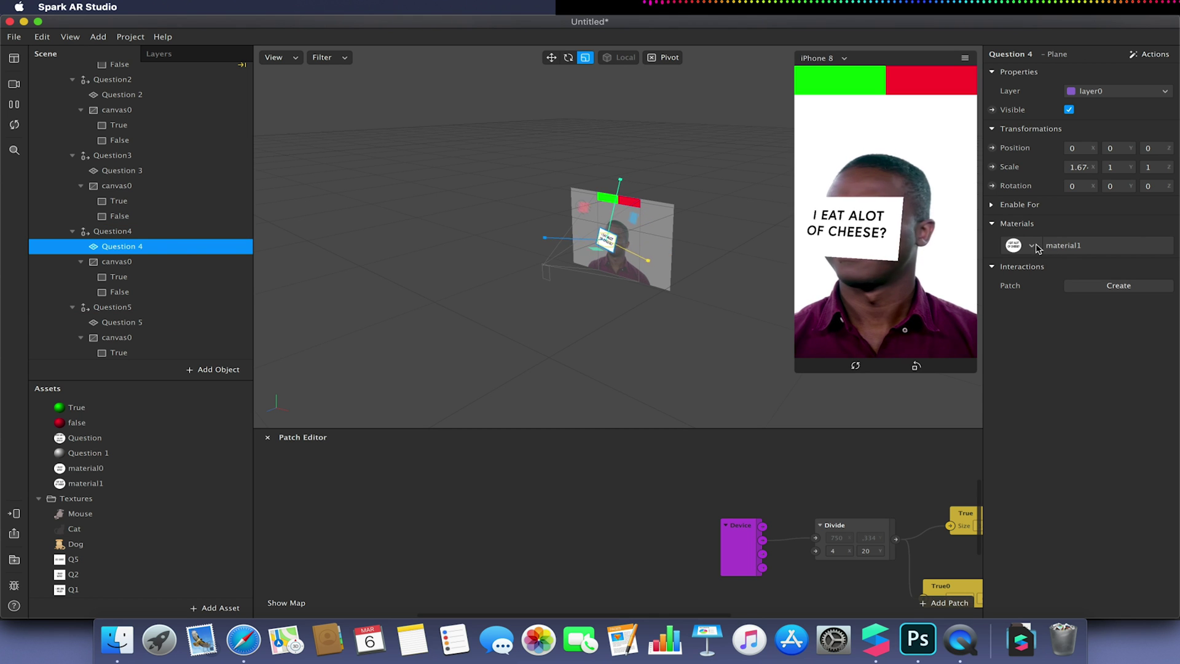
pyautogui.click(1034, 246)
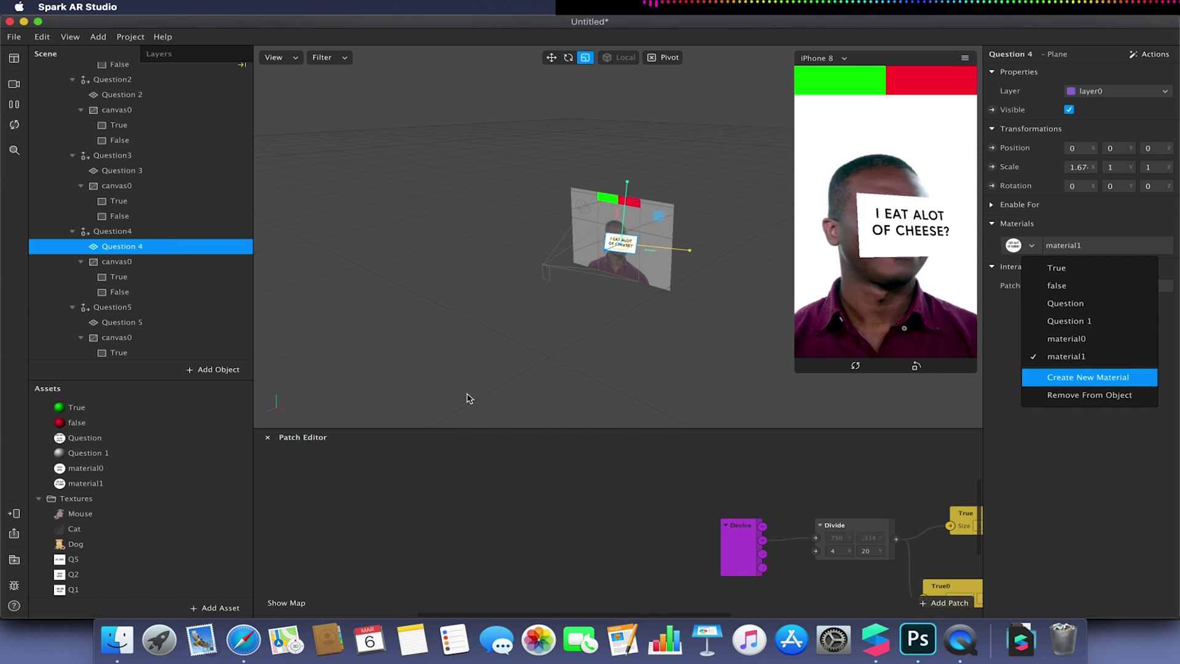
# Rename material0 to 'Question 2' and material1 to 'Question 3'.
pyautogui.doubleClick(145, 469)
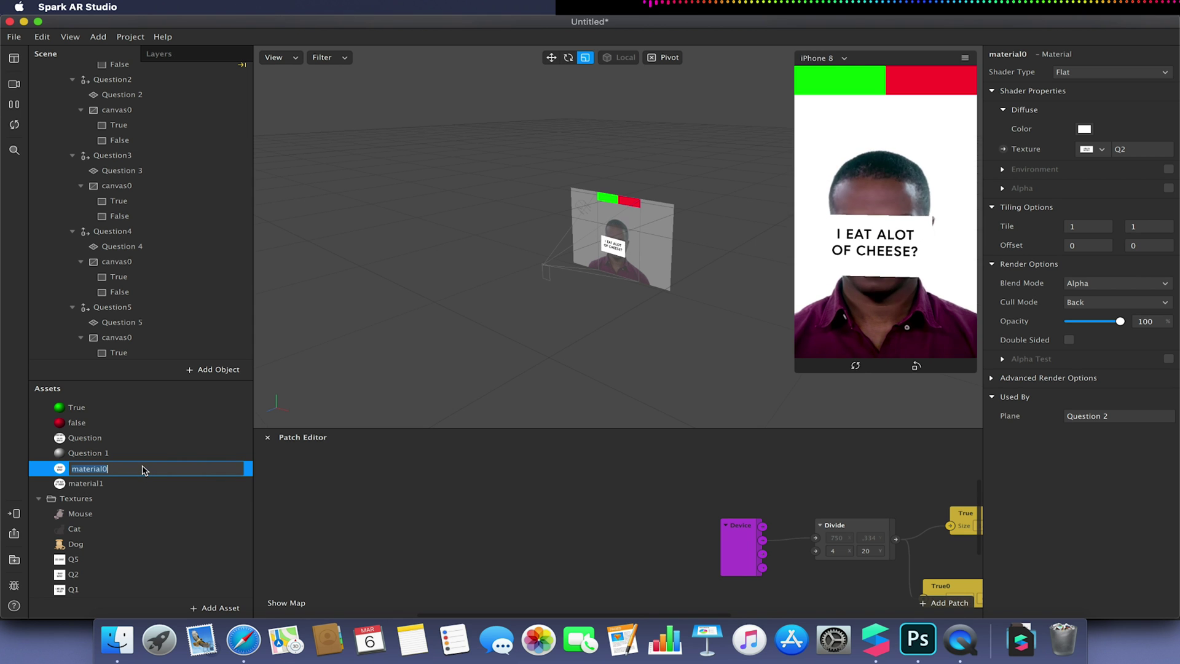
pyautogui.write('Question')
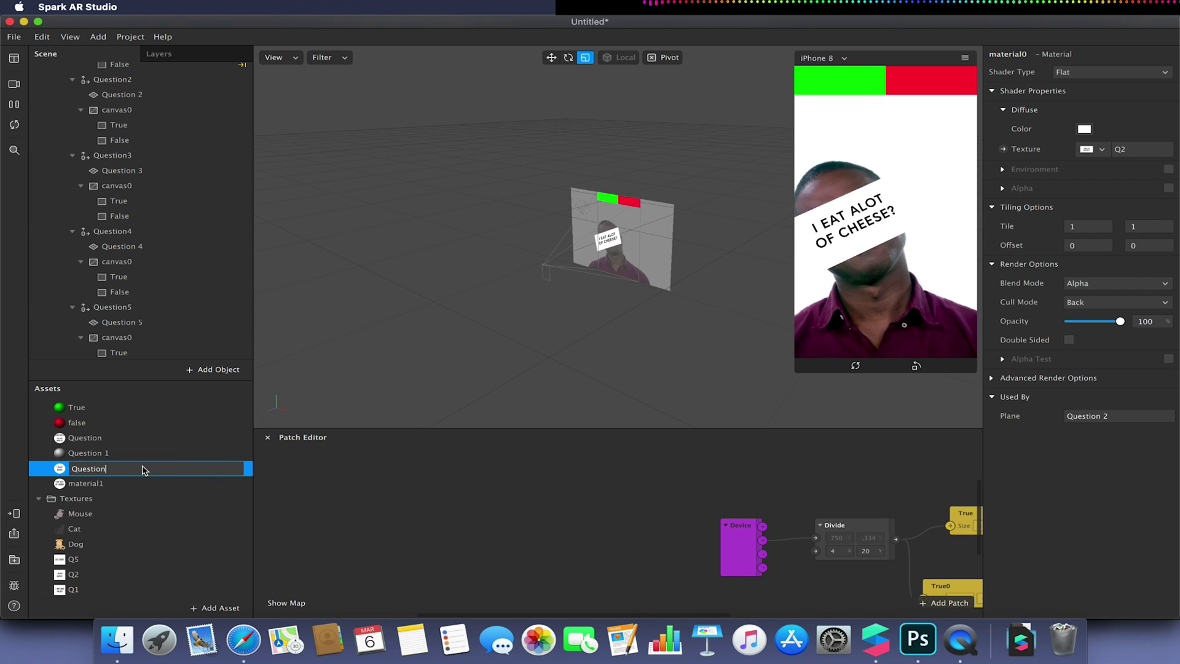
pyautogui.write(' 2')
pyautogui.press('Return')
pyautogui.click(118, 484)
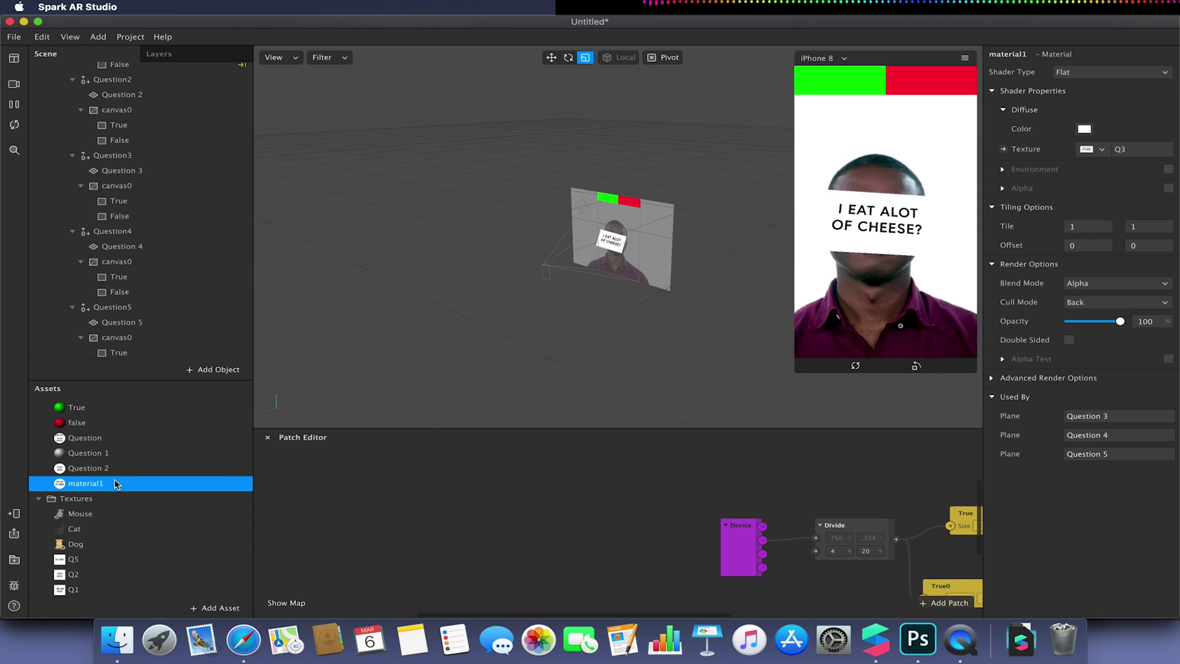
pyautogui.rightClick(117, 483)
pyautogui.click(143, 492)
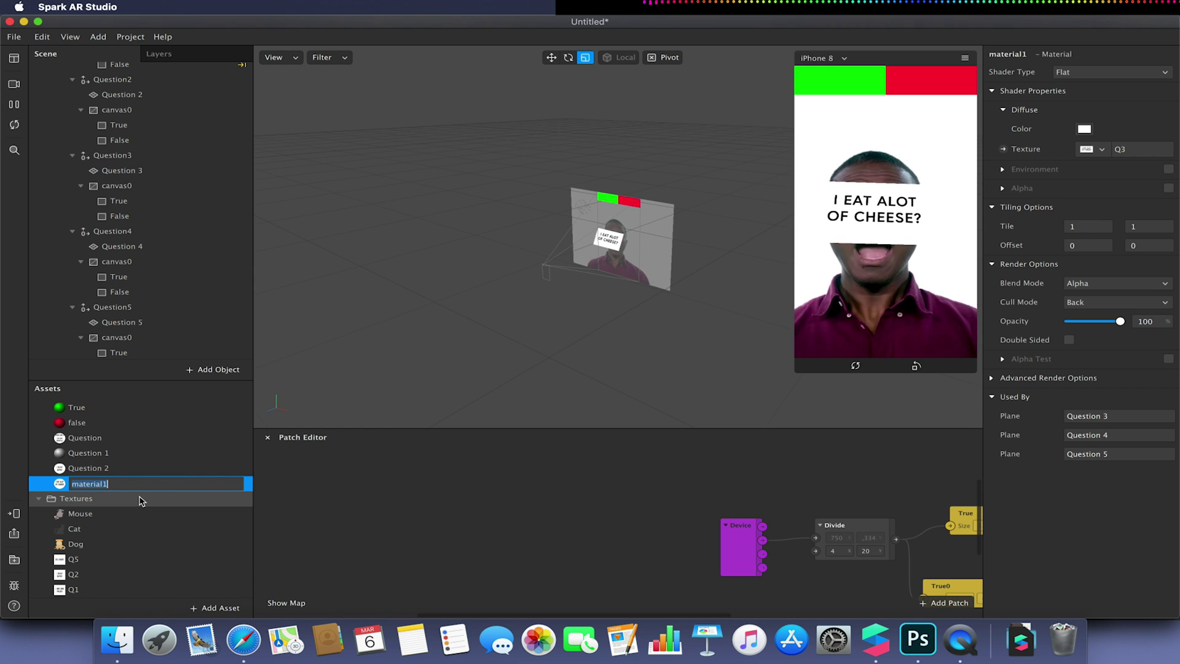
pyautogui.write('Question ')
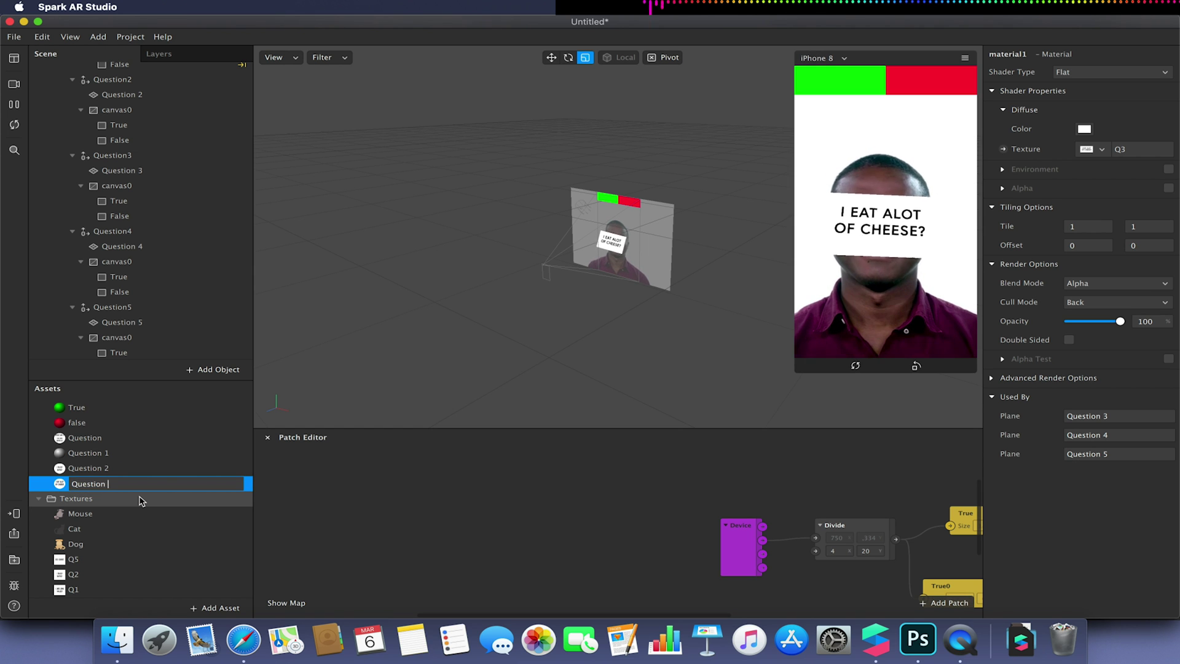
pyautogui.write('3')
pyautogui.press('Return')
# Create a Question4 material, assign it to the Question 4 plane, and texture it Q4.
pyautogui.press('super+d')
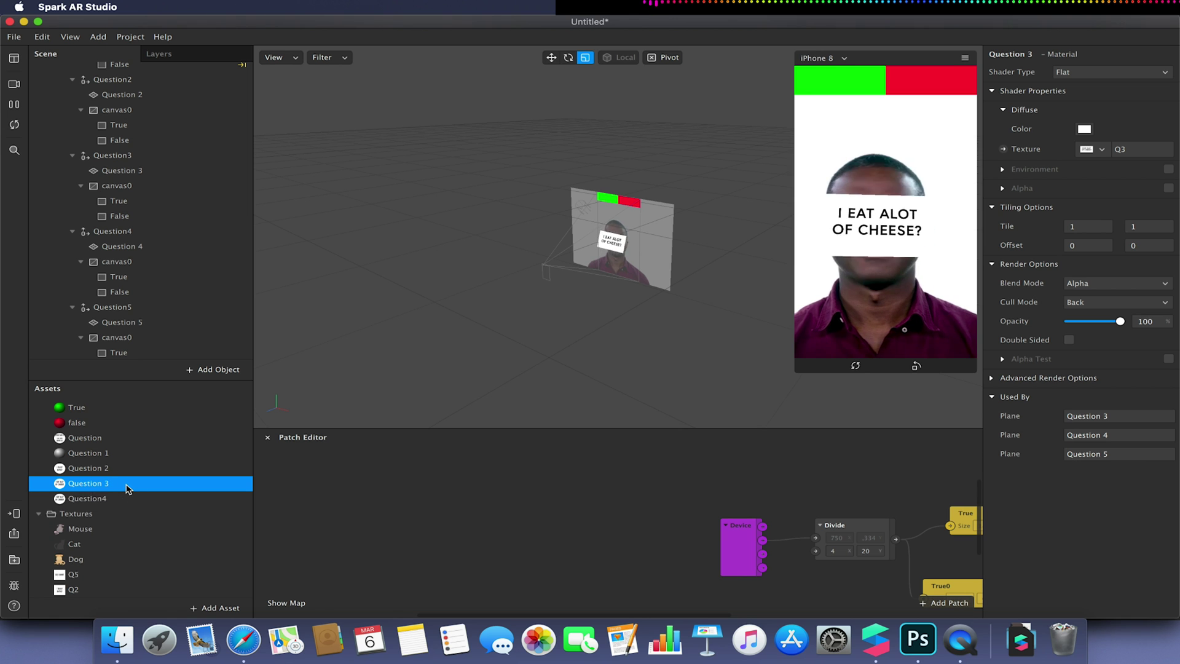
pyautogui.click(155, 248)
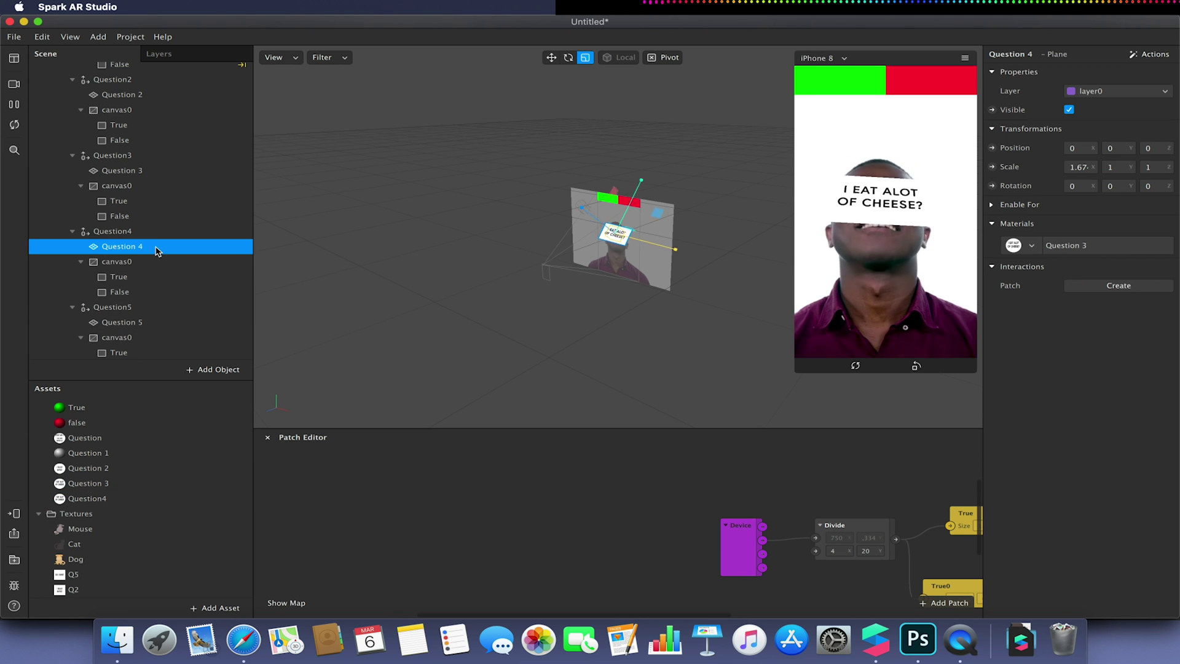
pyautogui.click(1032, 245)
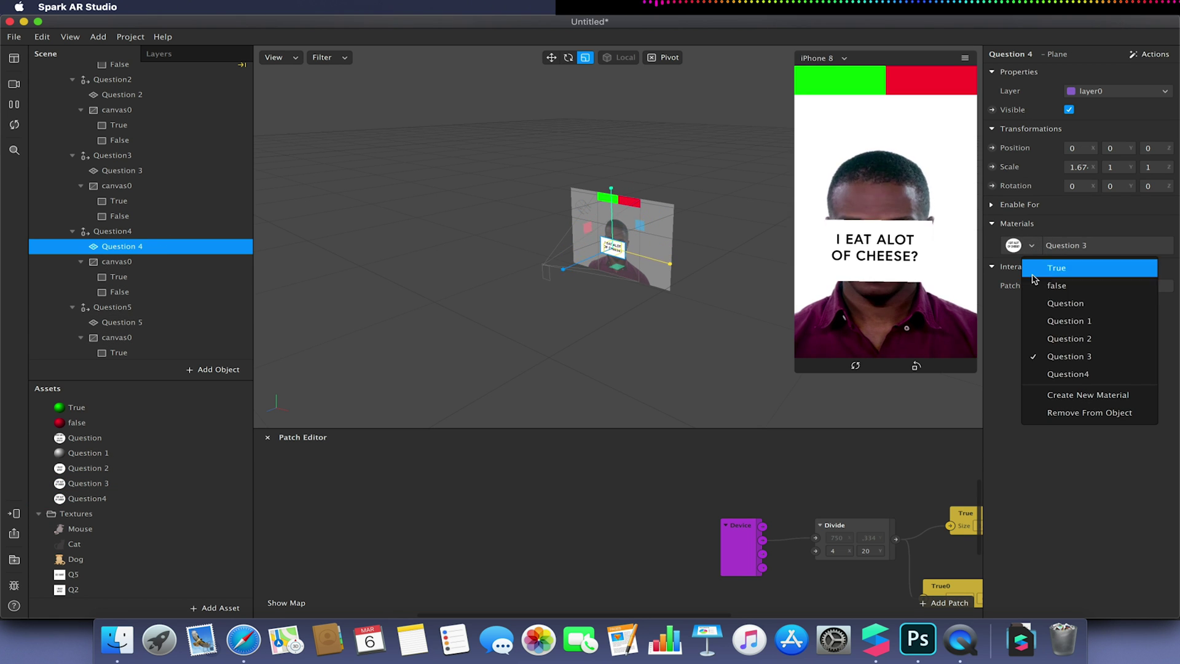
pyautogui.click(1045, 374)
pyautogui.click(75, 502)
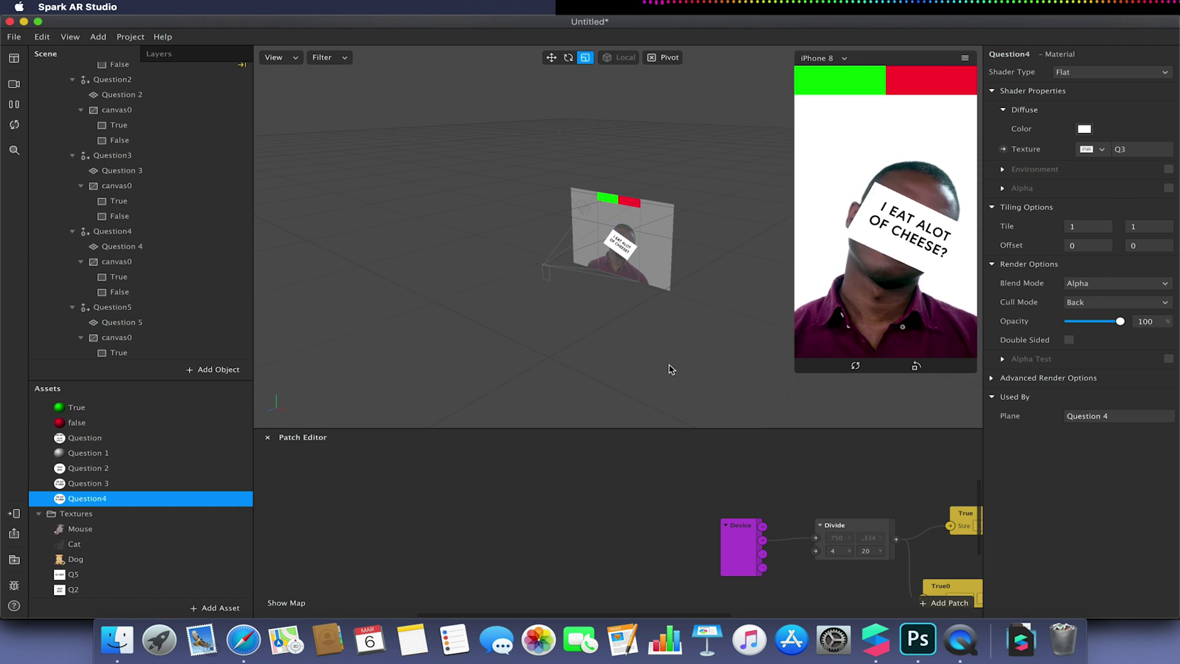
pyautogui.click(1102, 151)
pyautogui.click(1062, 278)
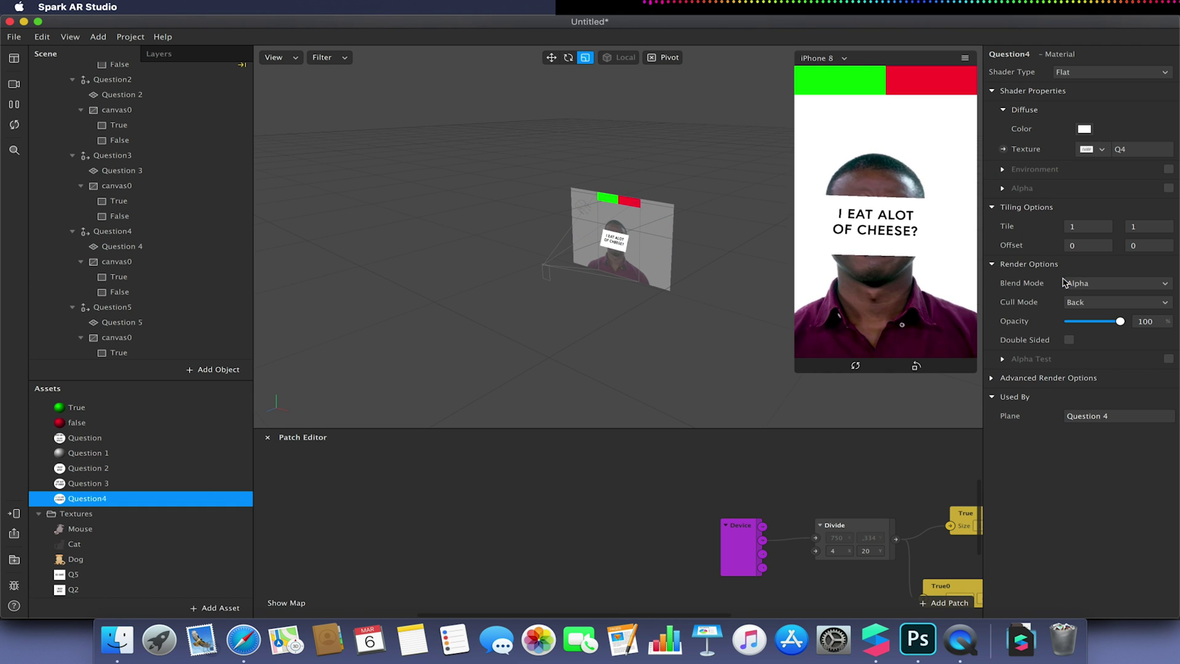
# Create a Question5 material, assign it to the Question 5 plane, and texture it Q5.
pyautogui.click(147, 323)
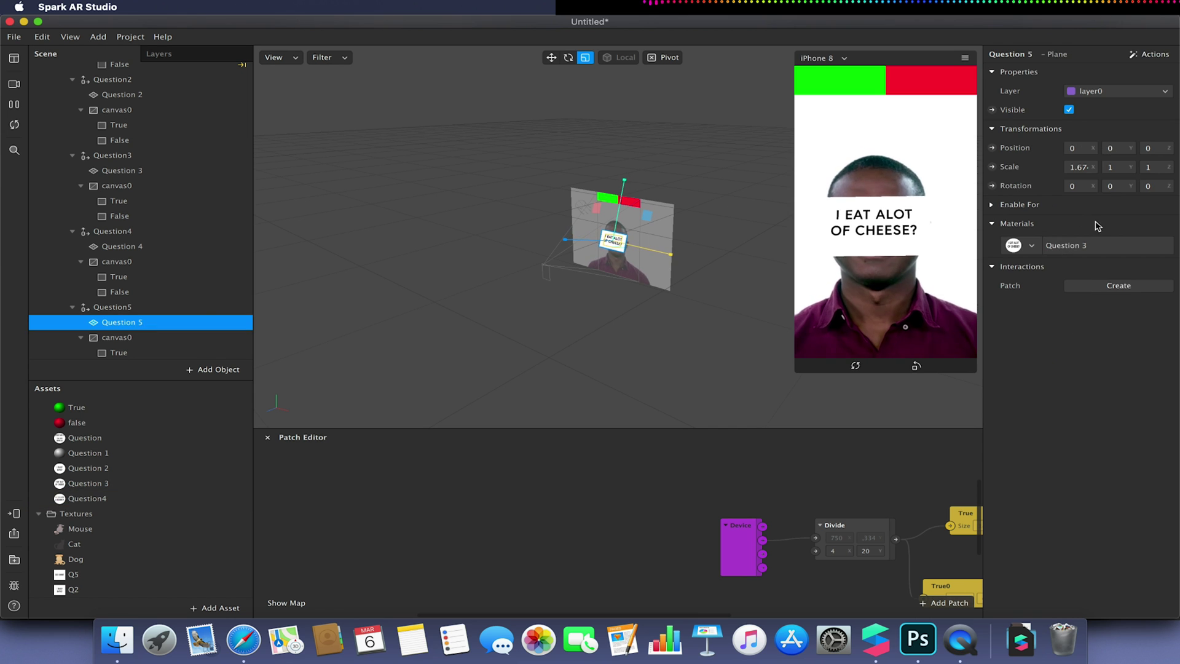
pyautogui.click(1040, 248)
pyautogui.click(108, 501)
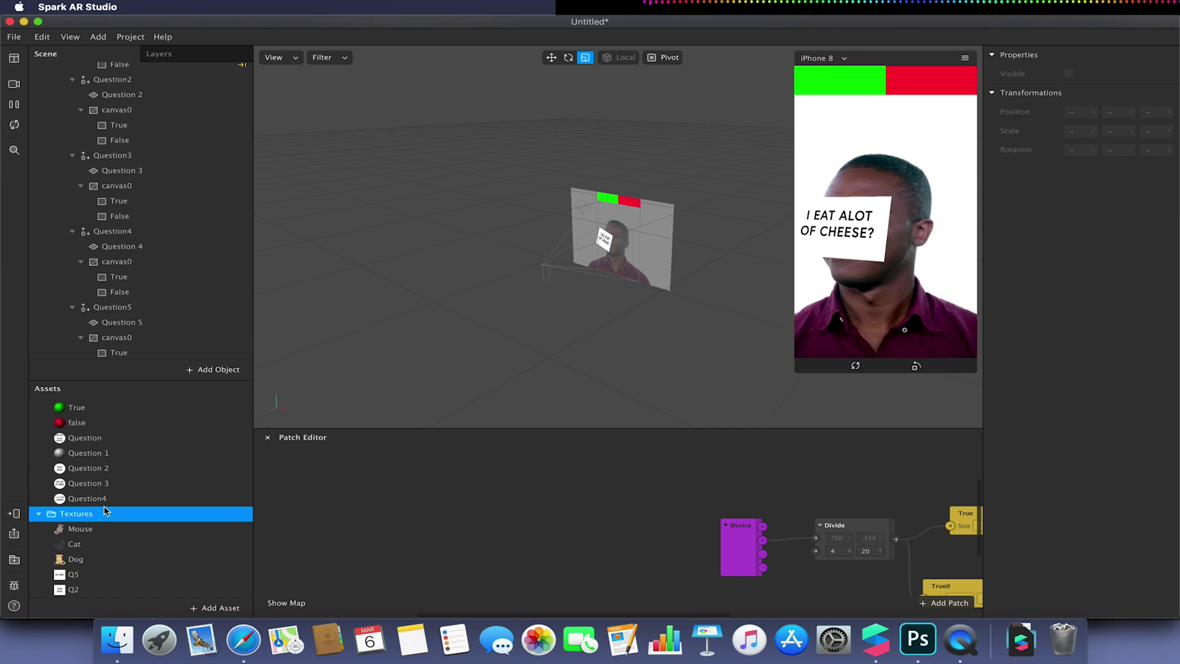
pyautogui.hotkey('ctrl', 'd')
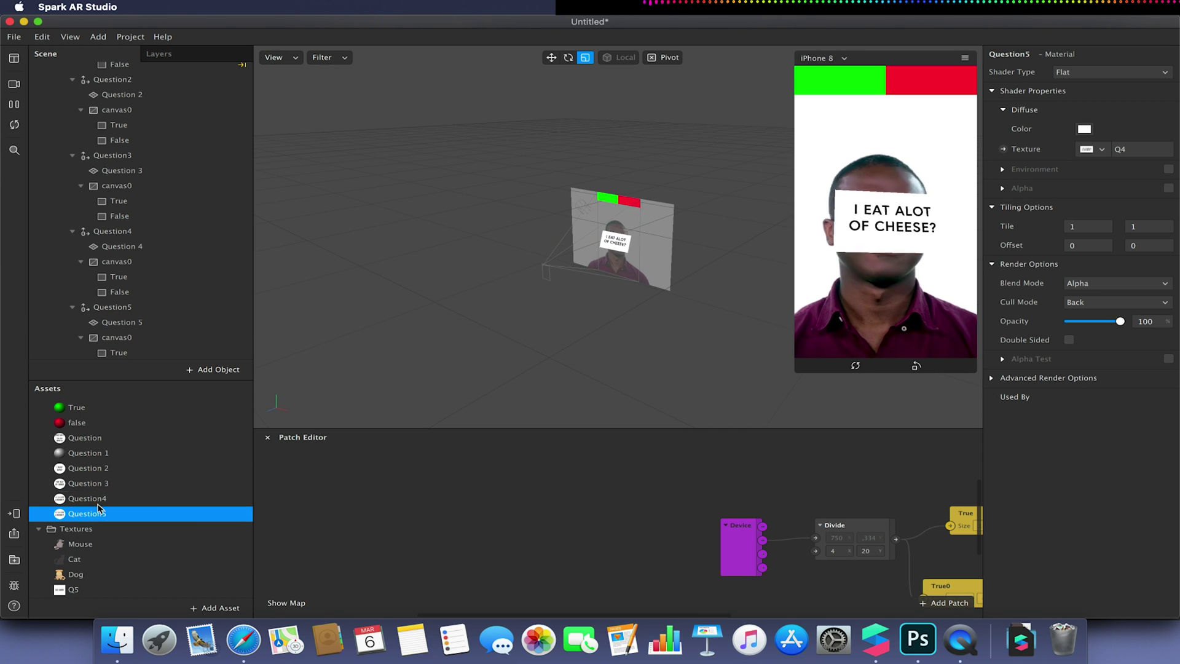
pyautogui.click(161, 322)
pyautogui.click(1032, 245)
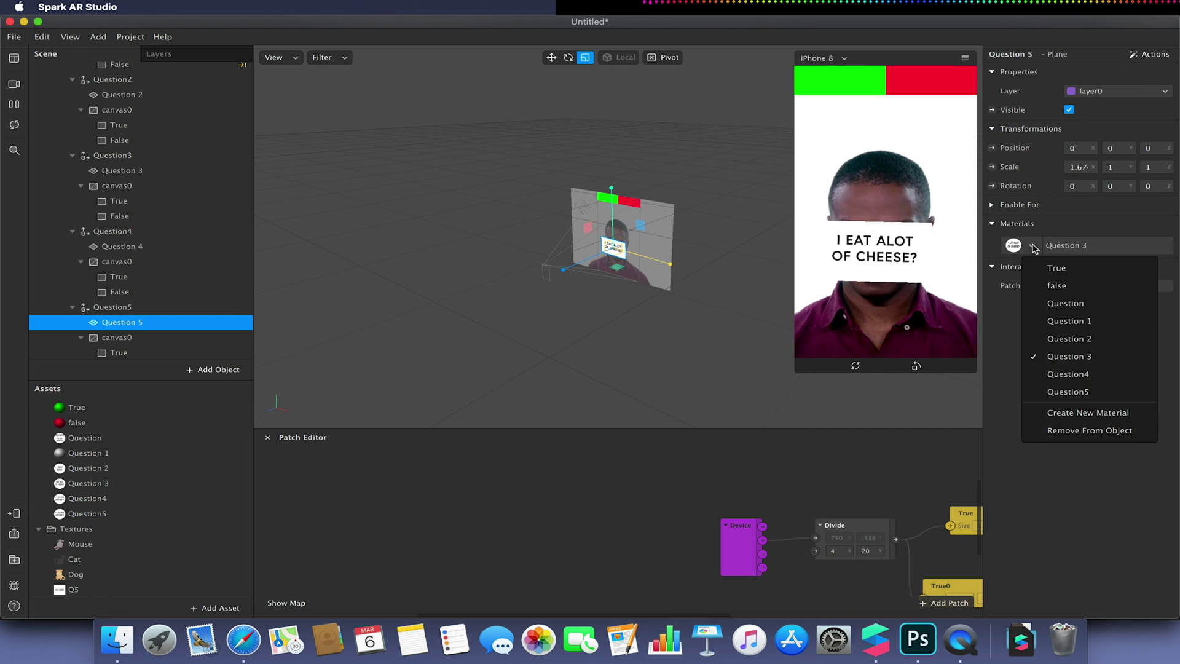
pyautogui.click(1057, 393)
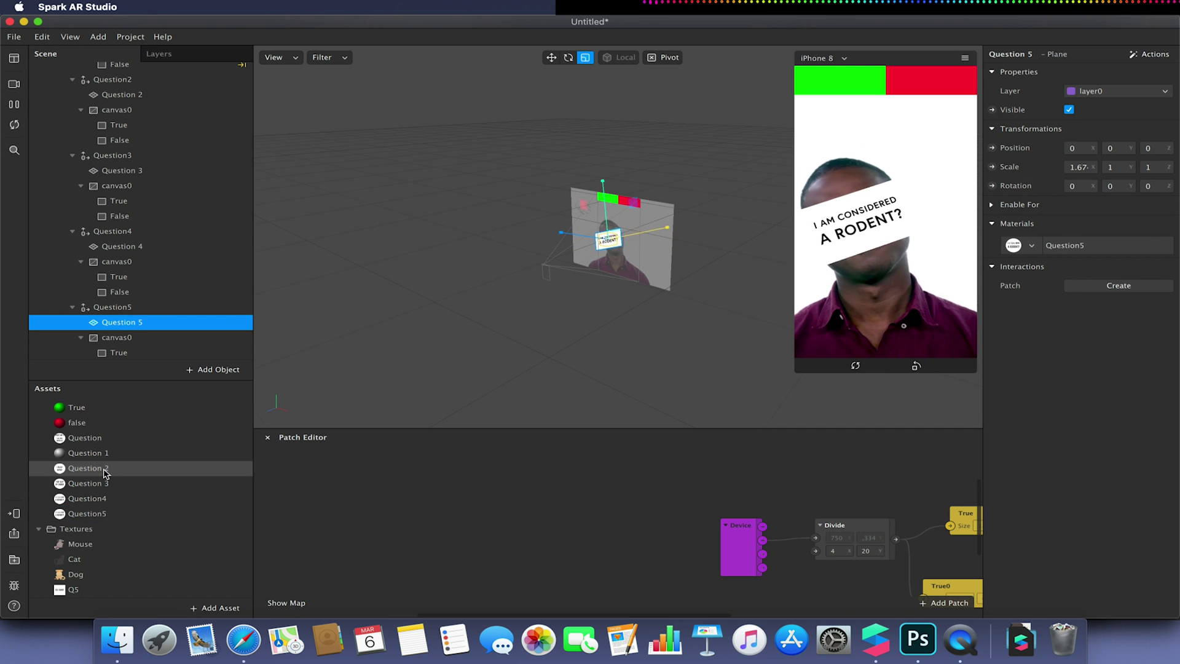
pyautogui.click(86, 499)
pyautogui.click(86, 514)
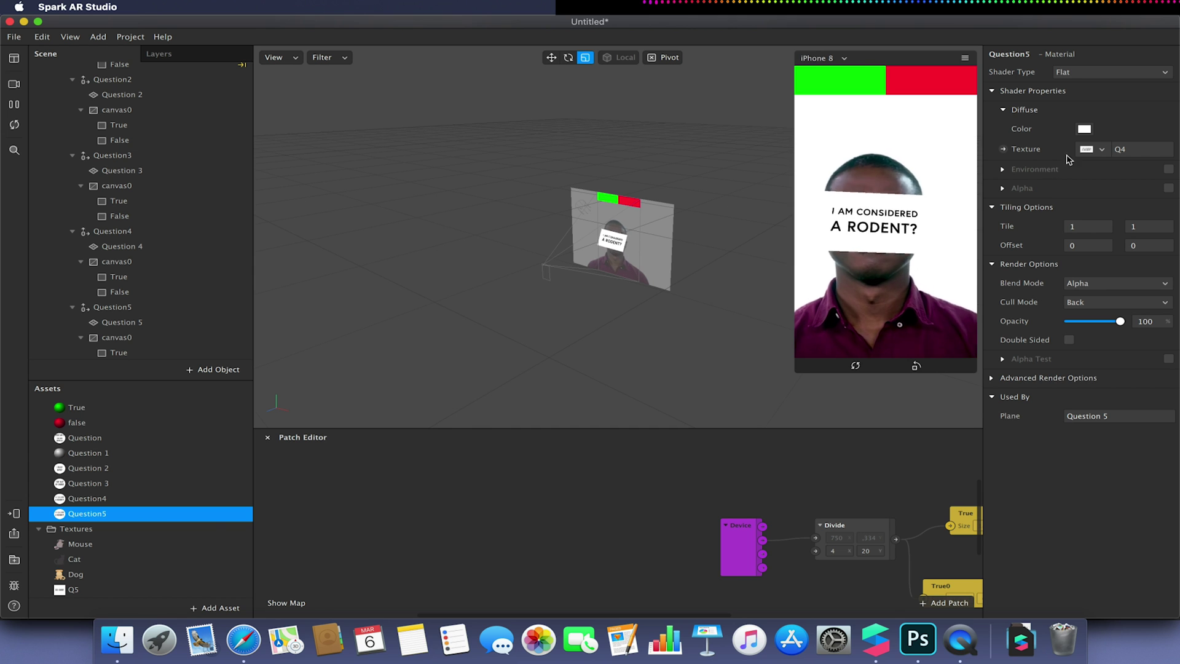
pyautogui.click(1093, 149)
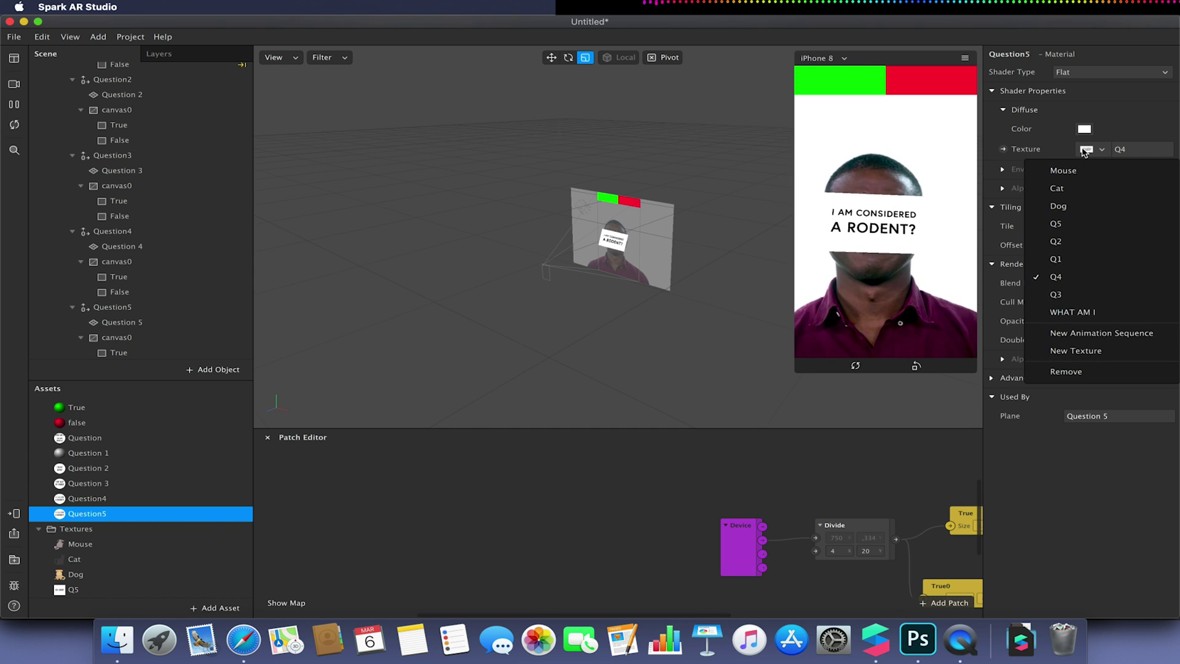
pyautogui.click(1068, 225)
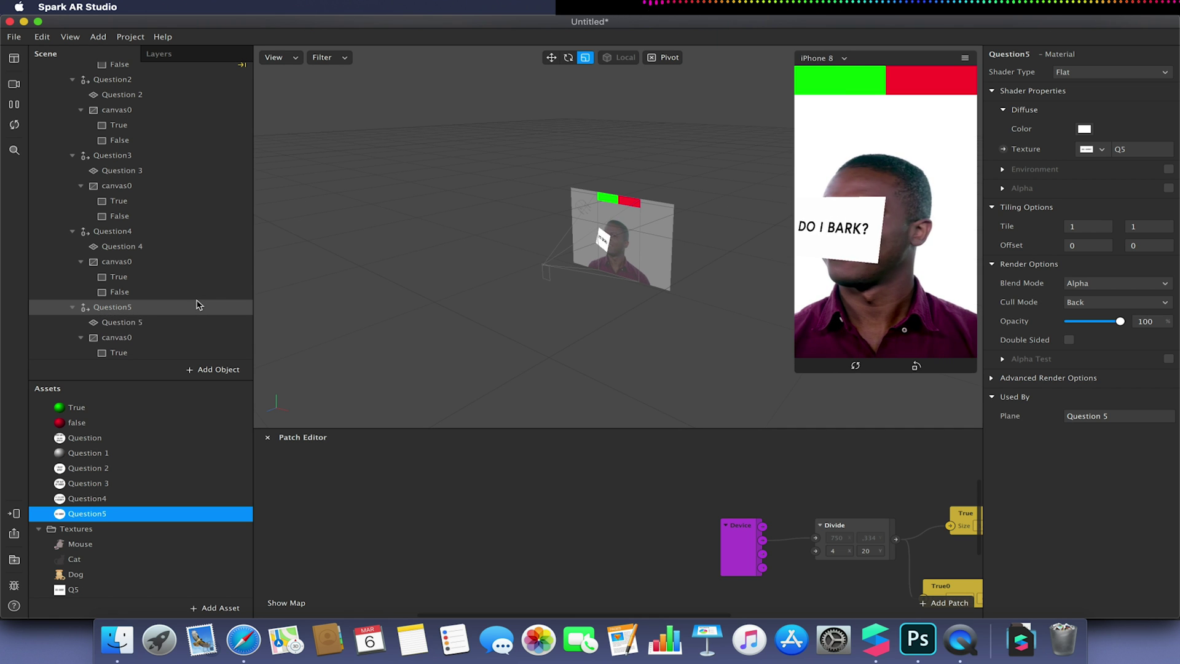
# Add a new null object under the Questions face tracker.
pyautogui.scroll(-2, 197, 305)
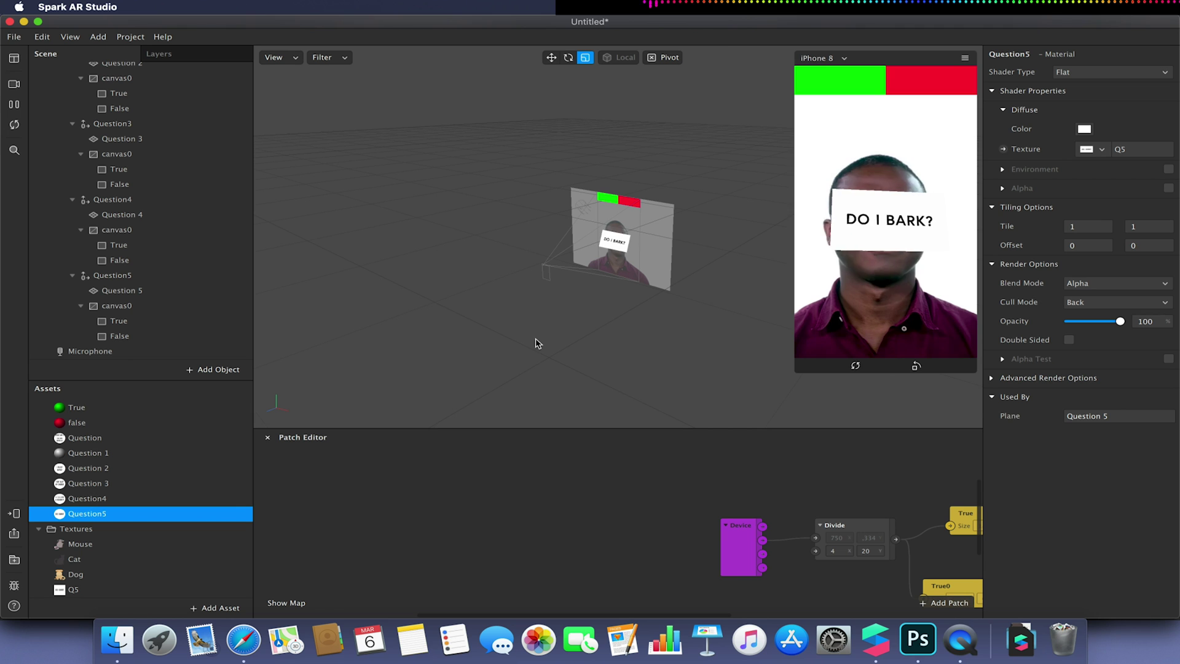
pyautogui.click(197, 276)
pyautogui.scroll(5, 163, 212)
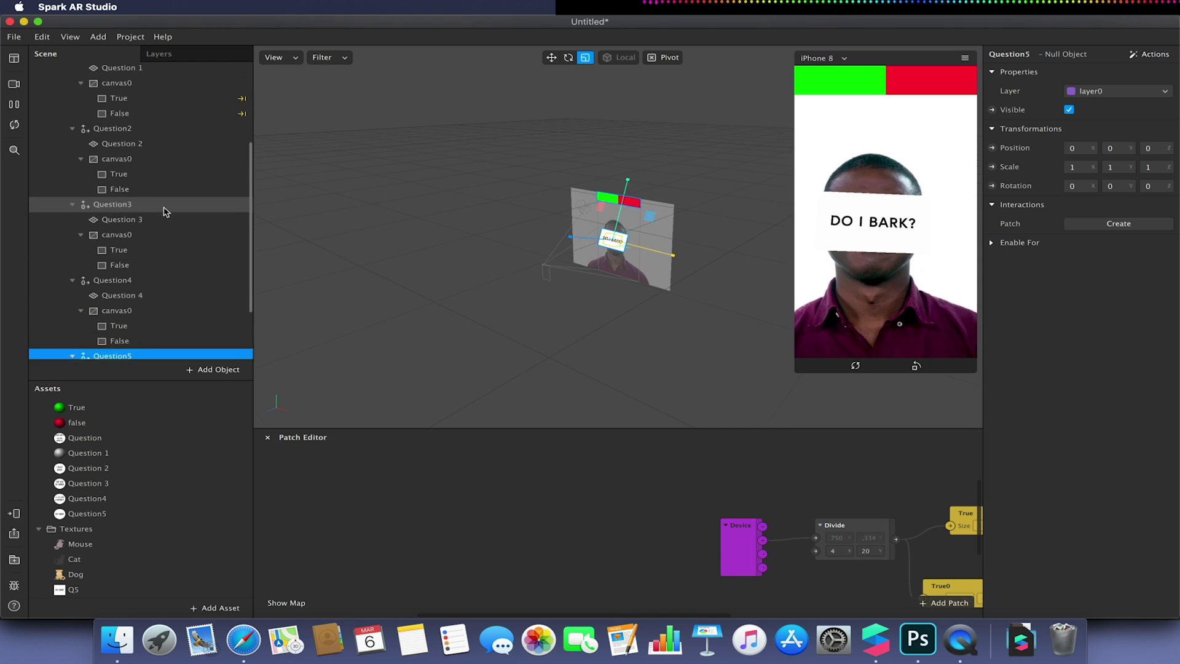
pyautogui.scroll(3, 151, 123)
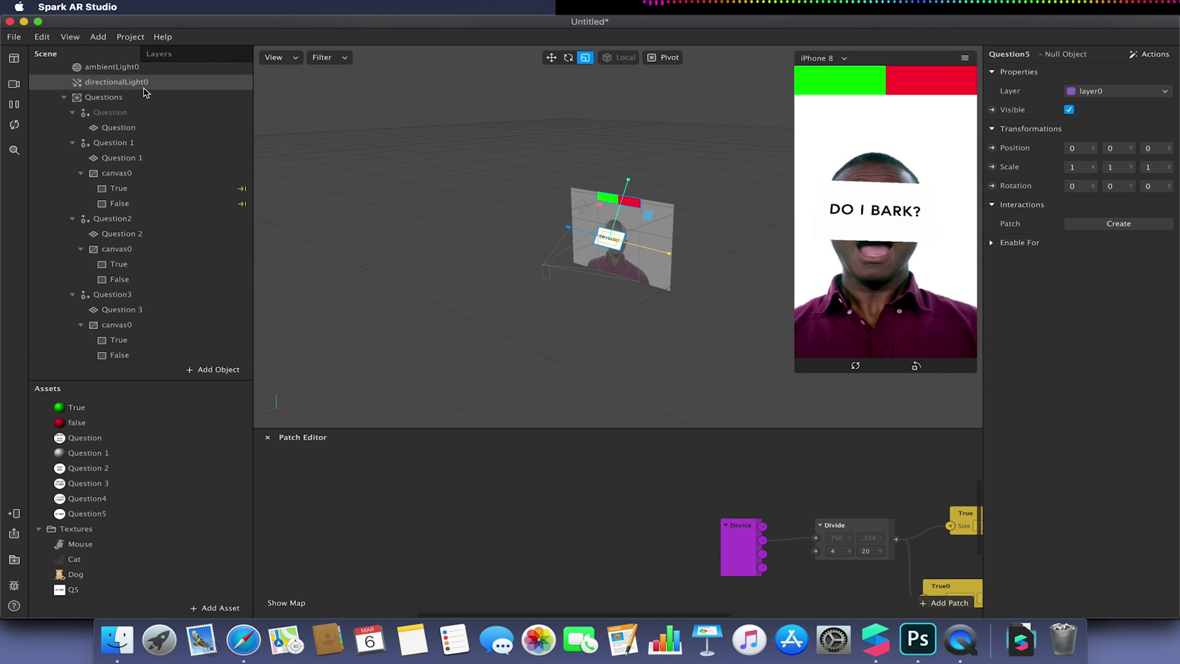
pyautogui.click(143, 95)
pyautogui.rightClick(143, 93)
pyautogui.moveTo(184, 102)
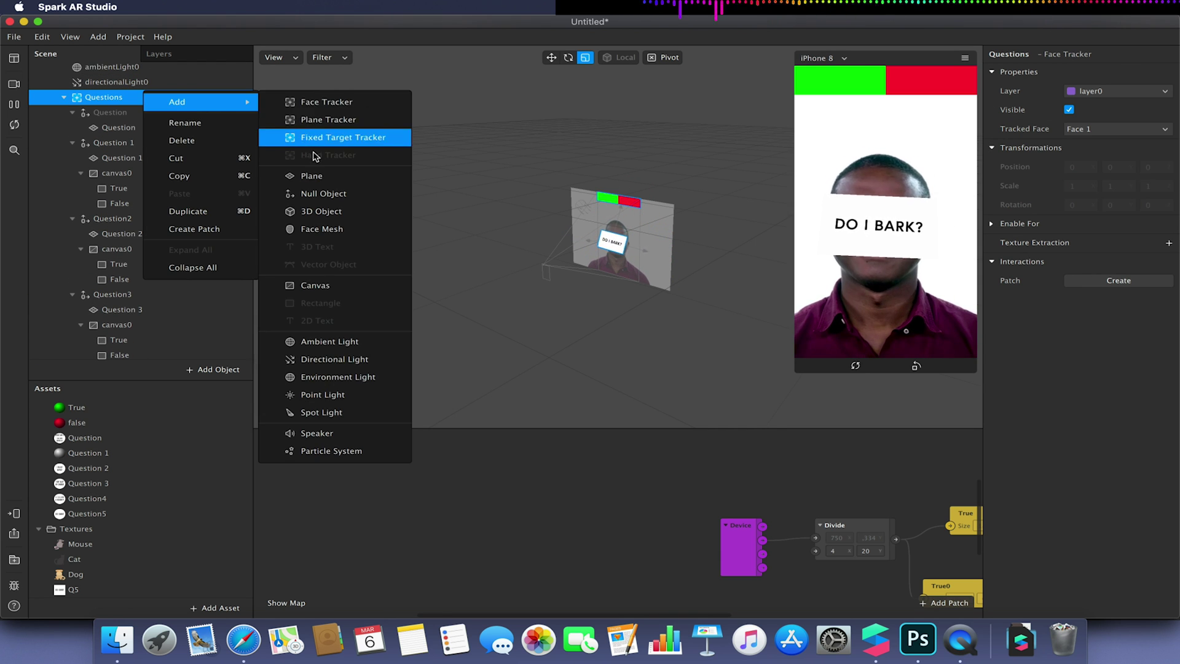
pyautogui.click(297, 195)
# Rename the new null object to 'Answers'.
pyautogui.scroll(-6, 189, 284)
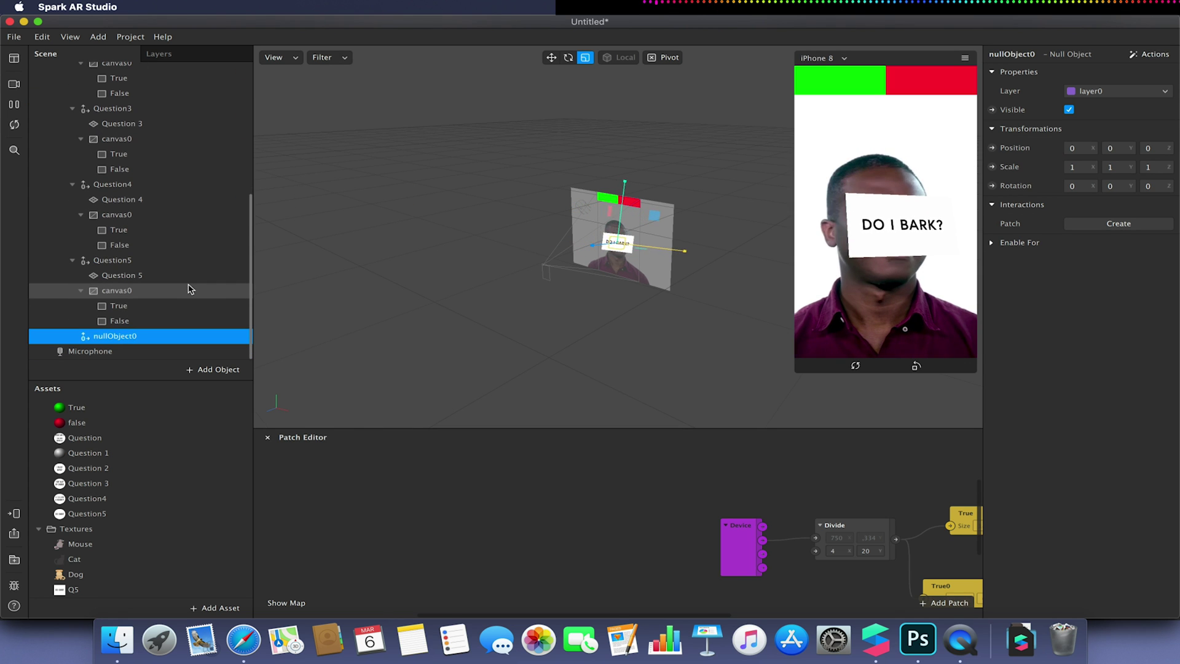
pyautogui.doubleClick(126, 338)
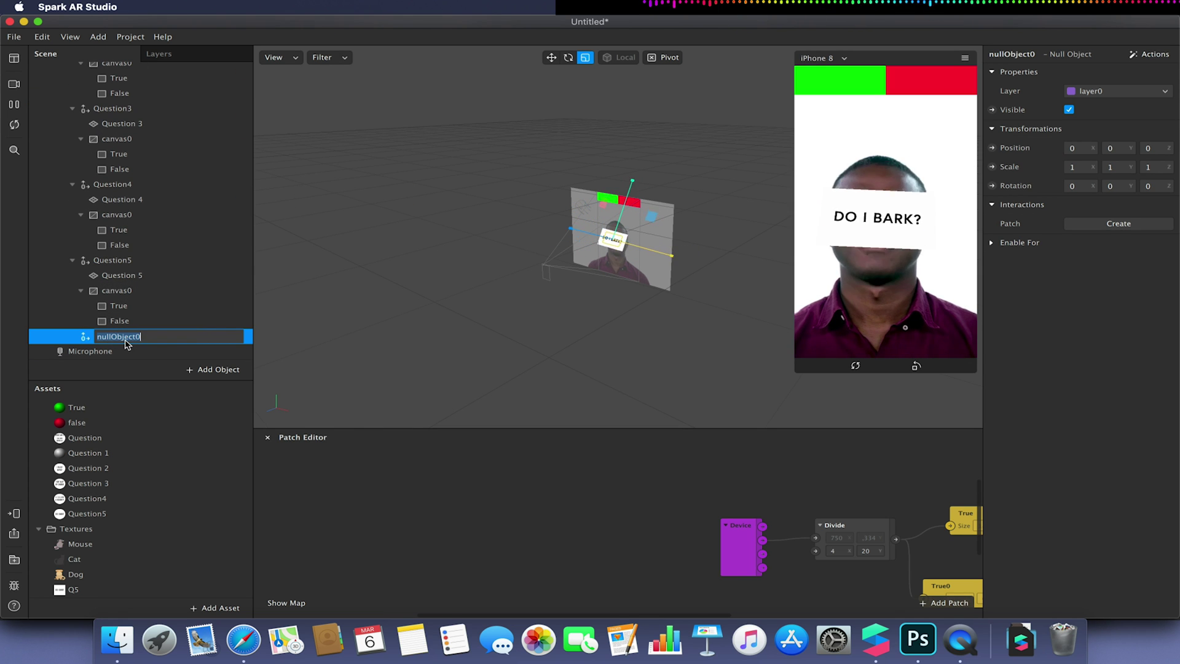
pyautogui.write('Answers')
pyautogui.press('Return')
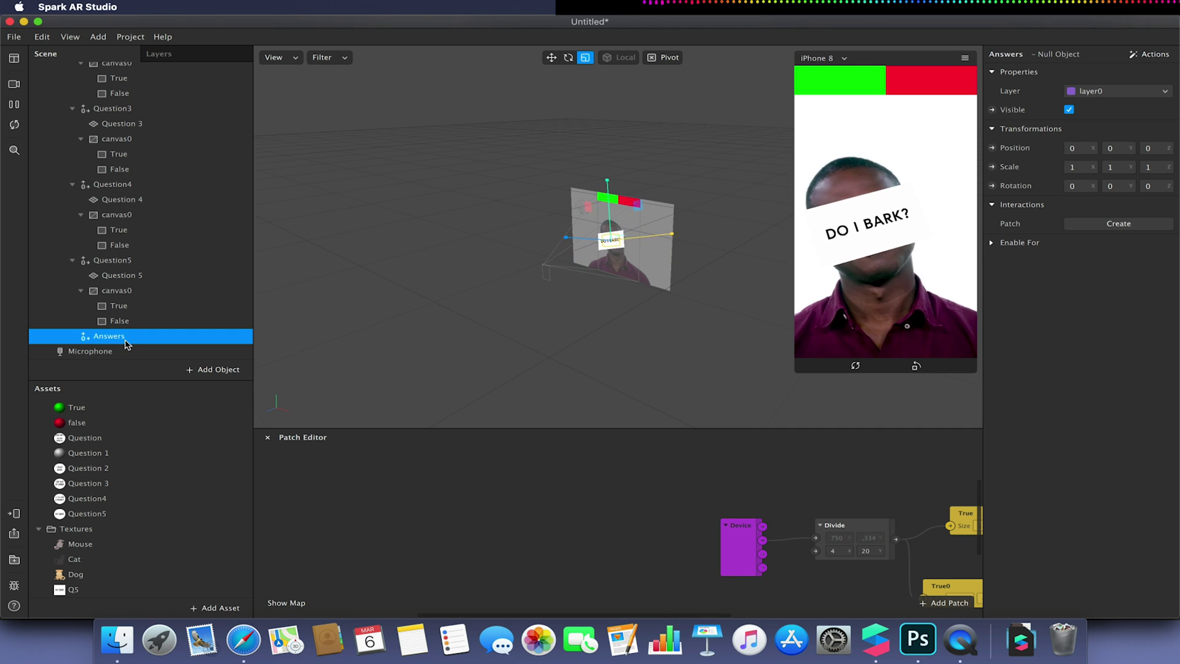
pyautogui.rightClick(126, 344)
# Add a plane inside the Answers group and name it 'Answer 1'.
pyautogui.moveTo(162, 351)
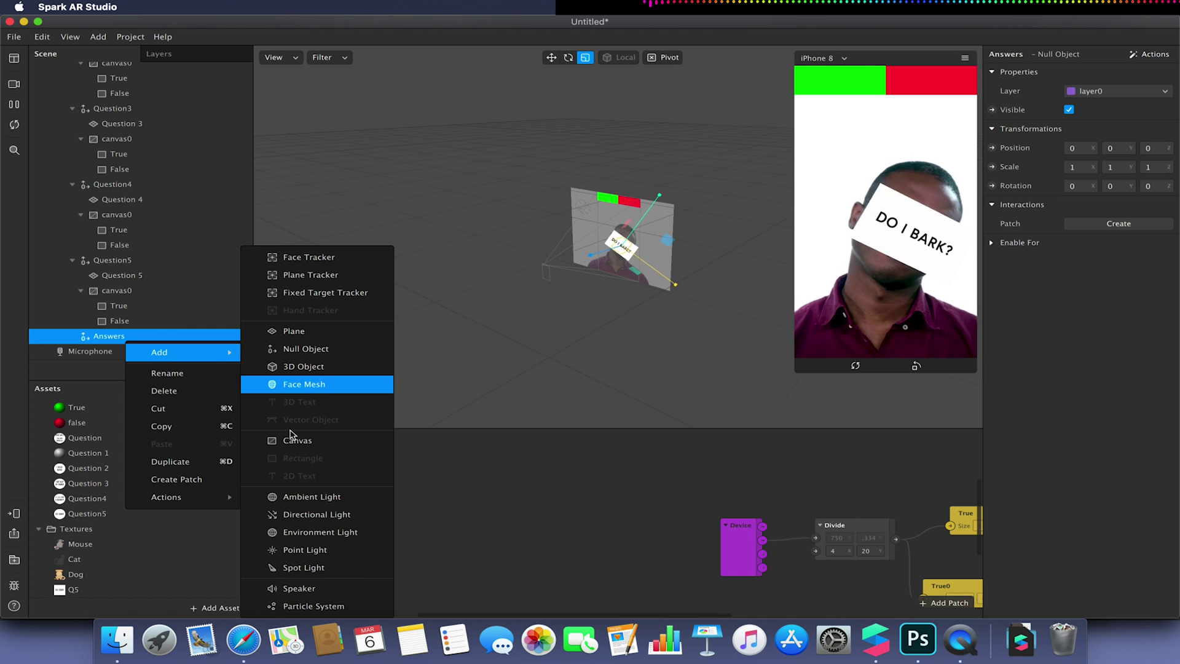
pyautogui.click(312, 335)
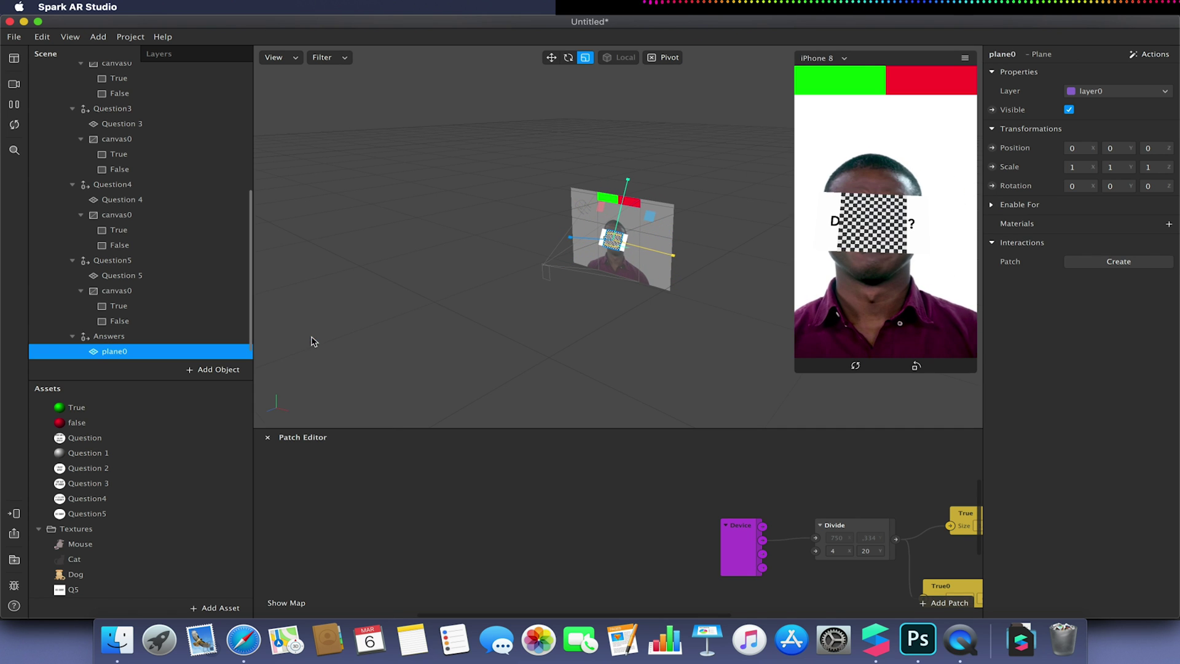
pyautogui.doubleClick(131, 352)
pyautogui.write('Answer 1')
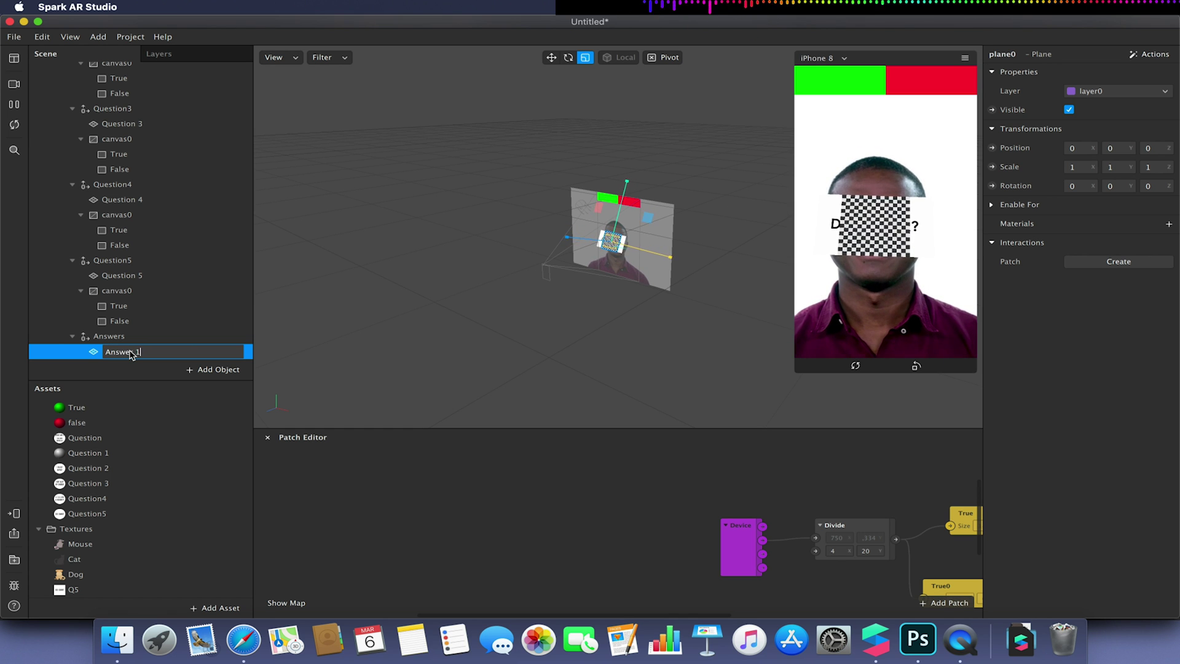
pyautogui.press('Return')
# Duplicate the Answer 1 plane twice to create Answer2 and Answer3.
pyautogui.rightClick(131, 352)
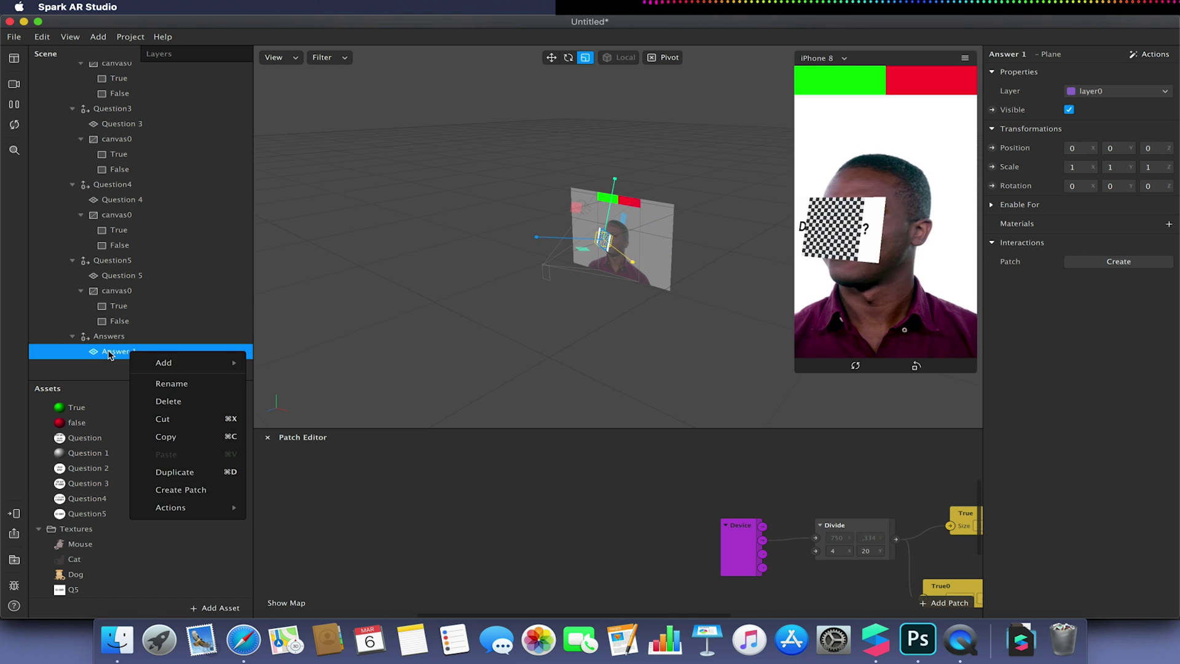
pyautogui.click(108, 354)
pyautogui.press('super+d')
pyautogui.press('super+d')
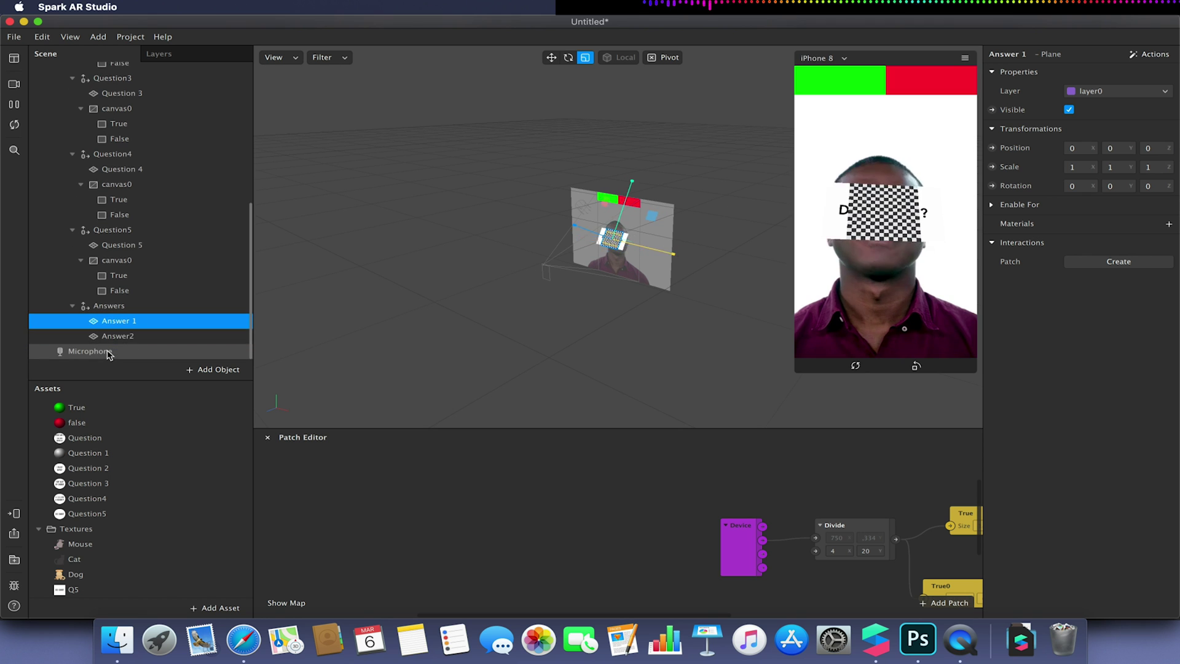
pyautogui.click(112, 337)
pyautogui.scroll(-1, 112, 339)
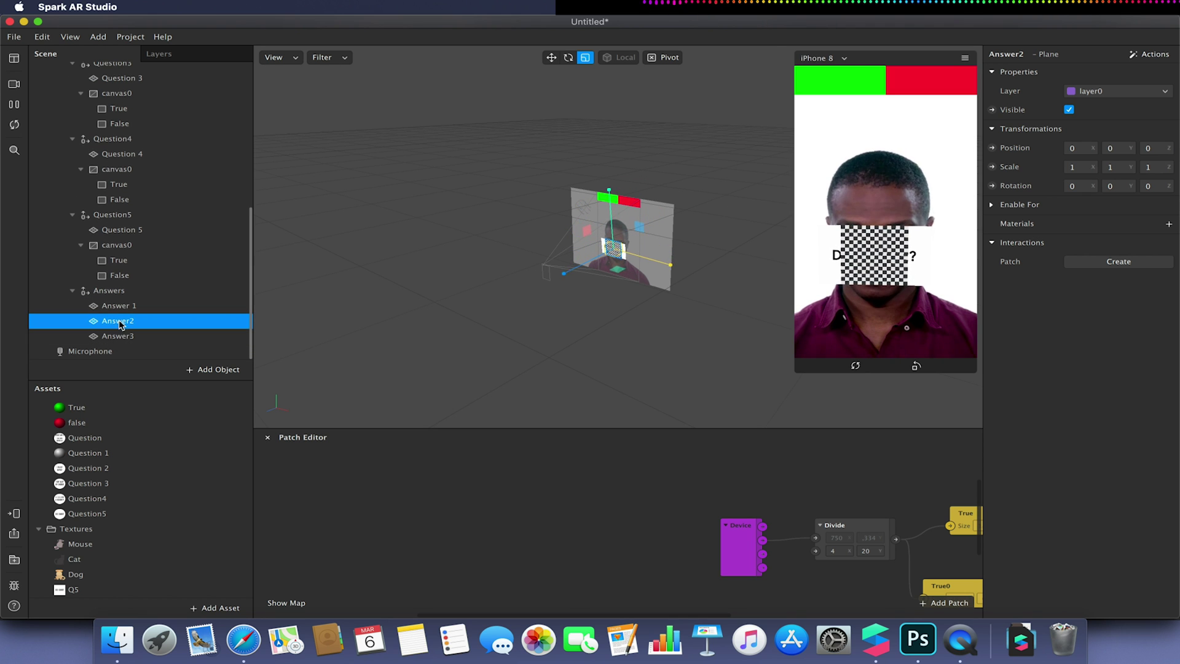
pyautogui.click(126, 308)
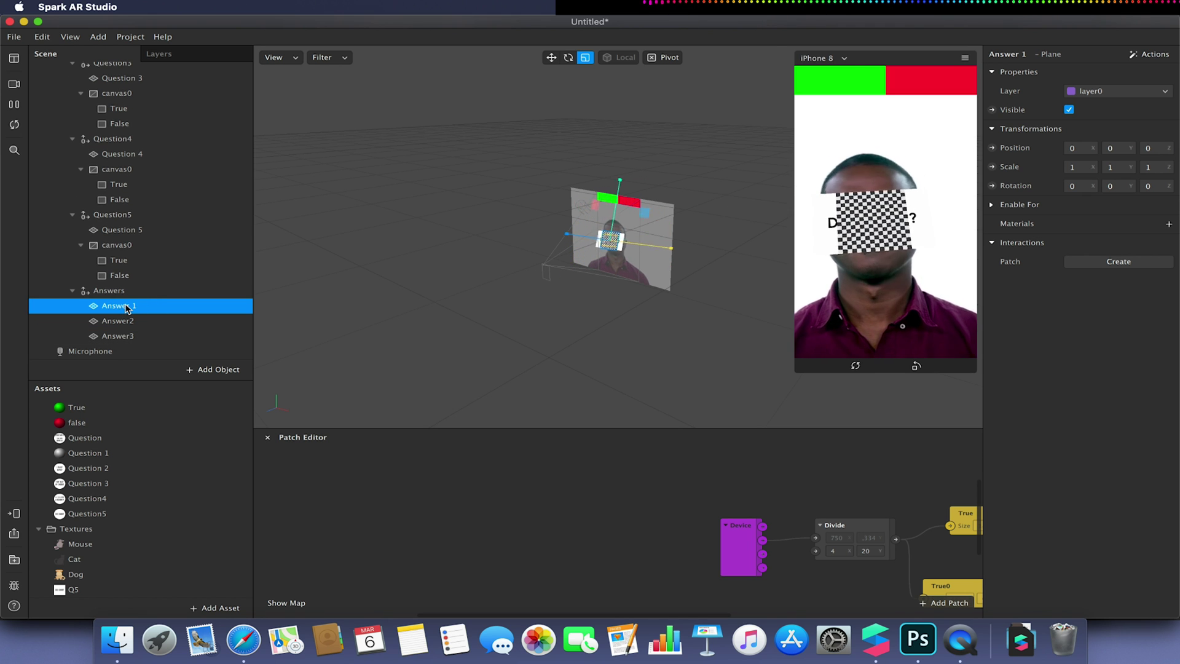
# Create a new material for the Answer 1 plane and name it 'Cat'.
pyautogui.click(1169, 223)
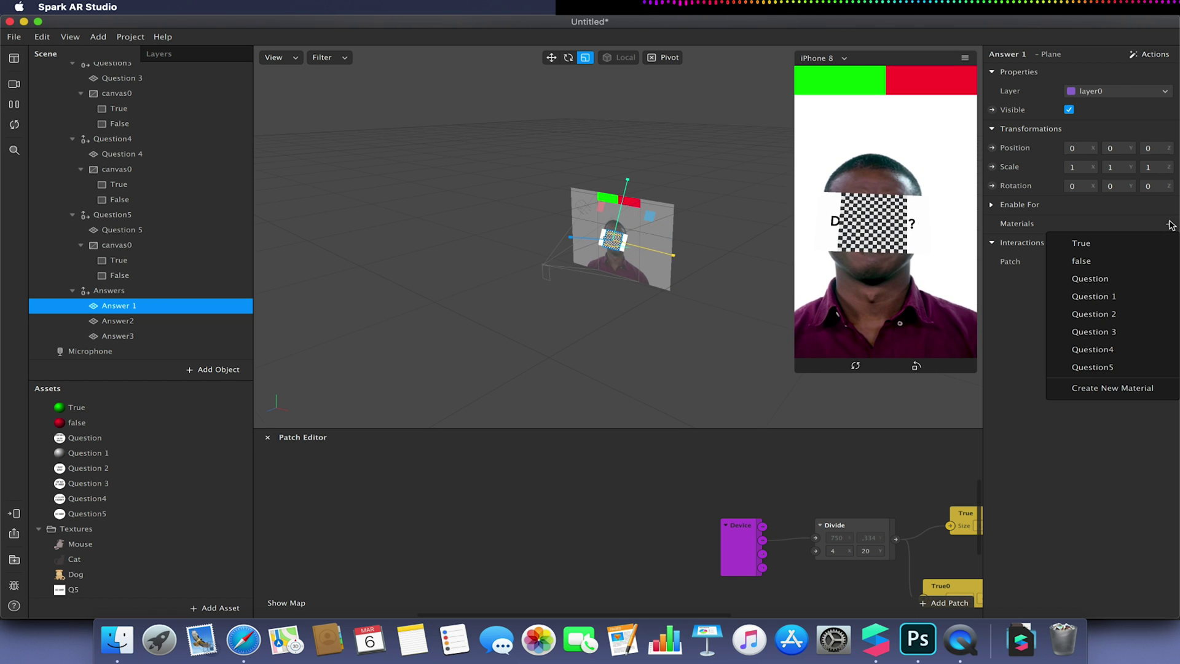
pyautogui.click(1106, 387)
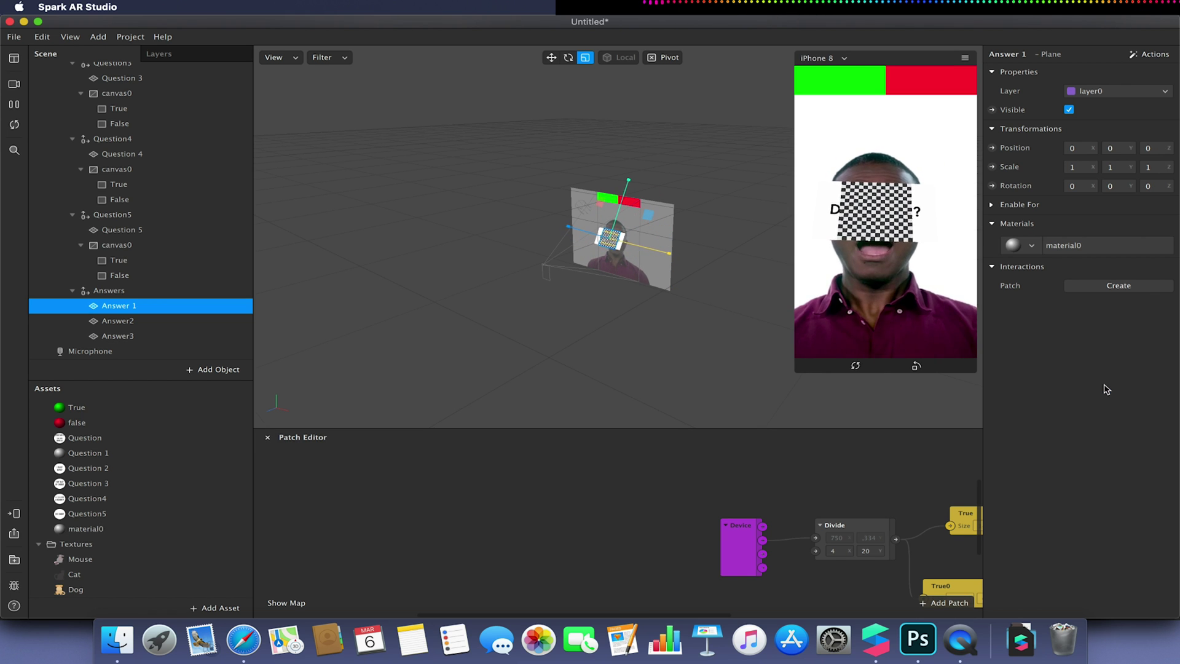
pyautogui.doubleClick(91, 529)
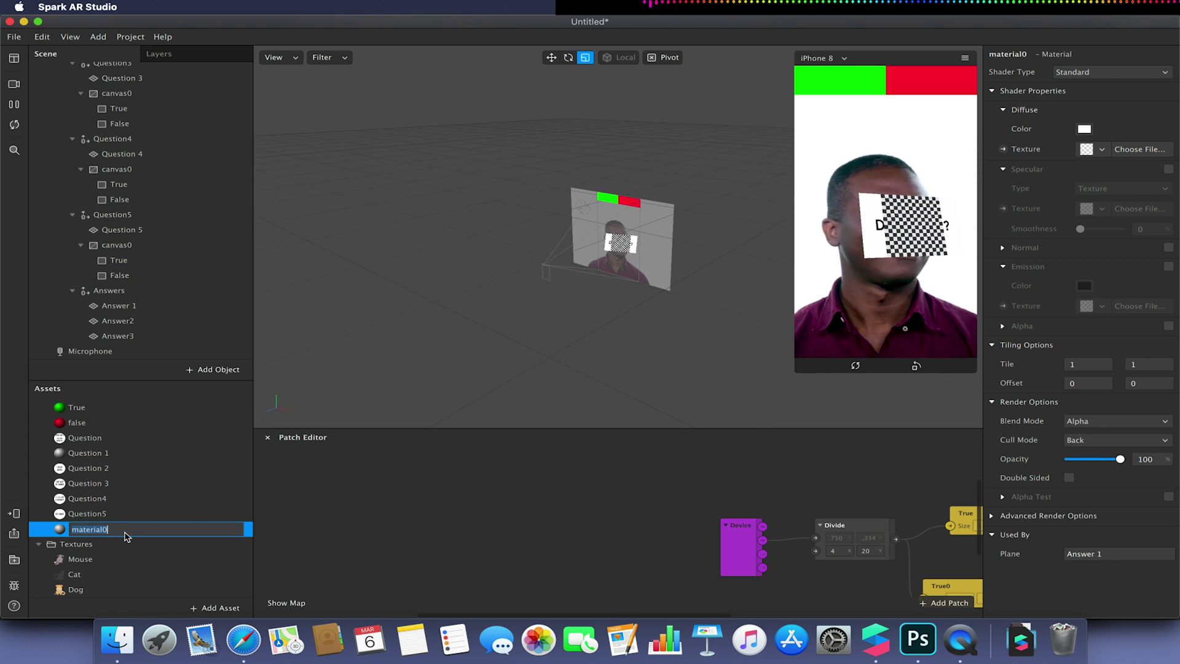
pyautogui.write('Cat')
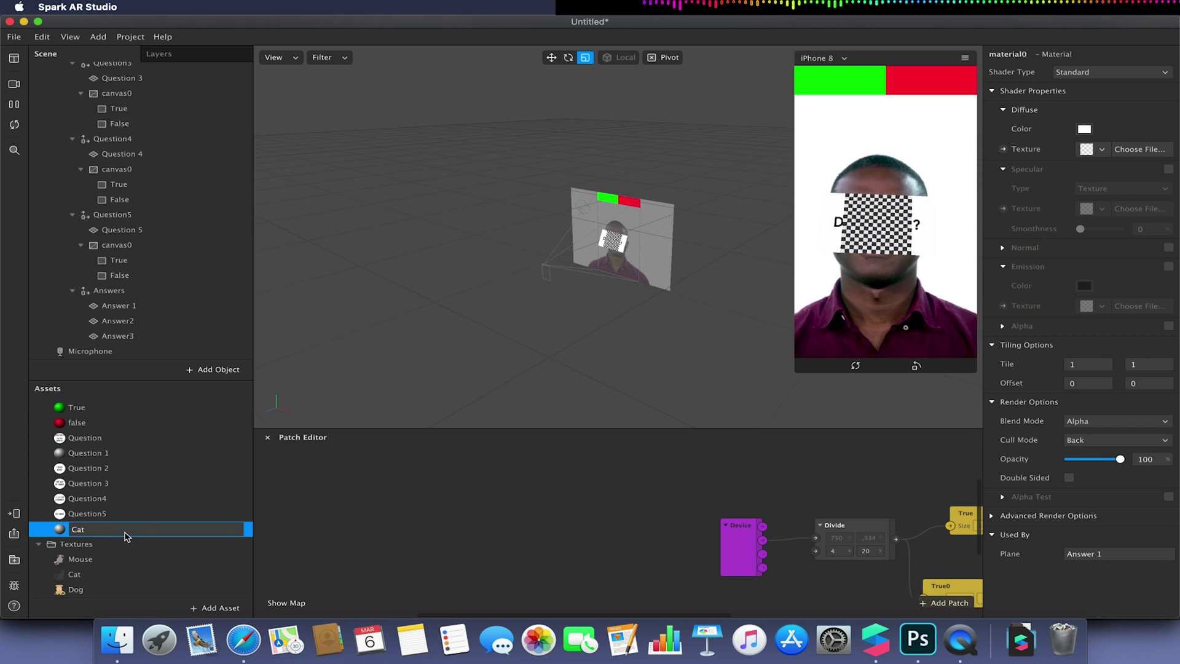
pyautogui.press('Return')
# Duplicate the Cat material into copies named 'Dog' and 'Mouse'.
pyautogui.press('super+d')
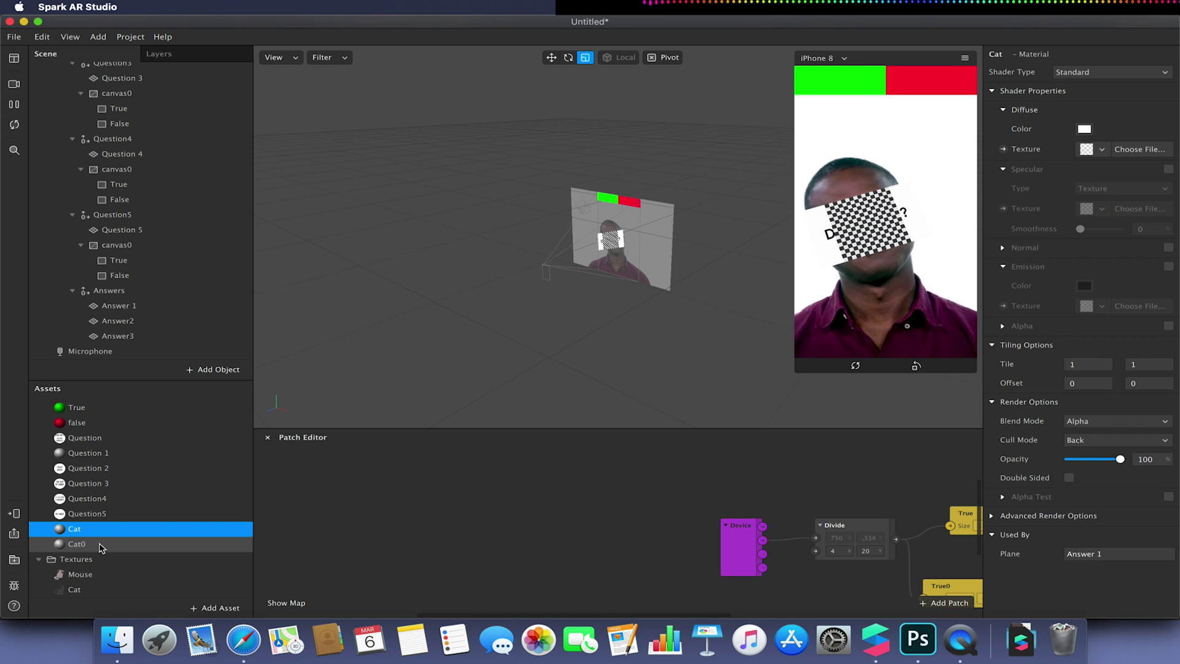
pyautogui.doubleClick(101, 545)
pyautogui.press('Return')
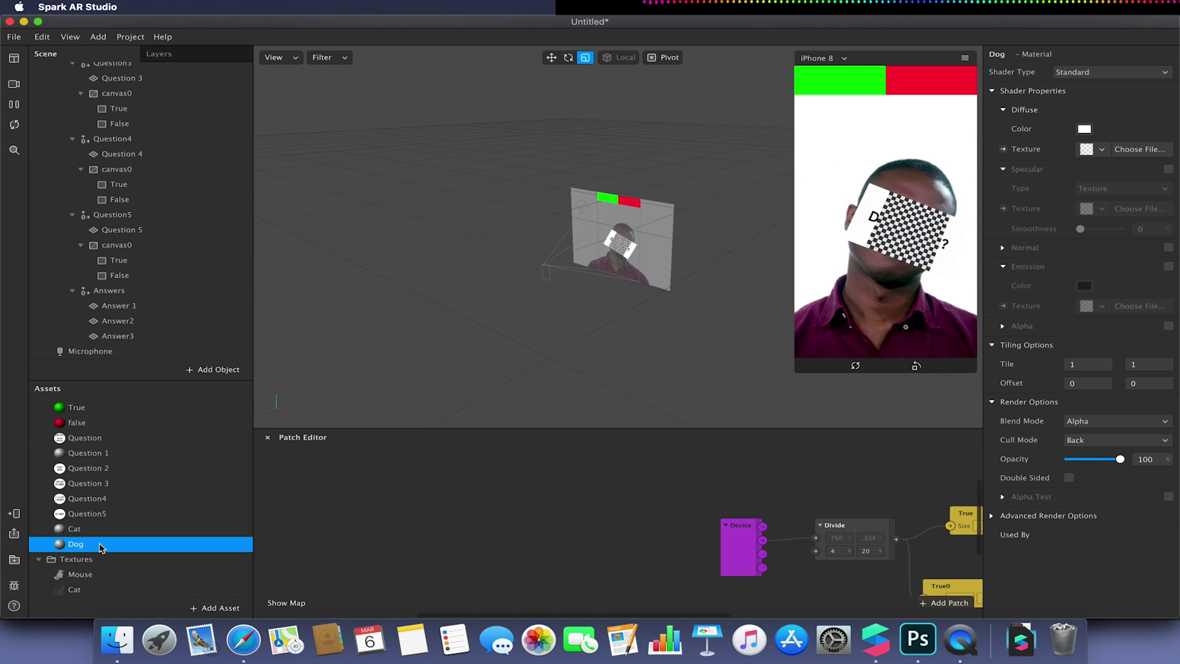
pyautogui.press('super+d')
pyautogui.doubleClick(102, 559)
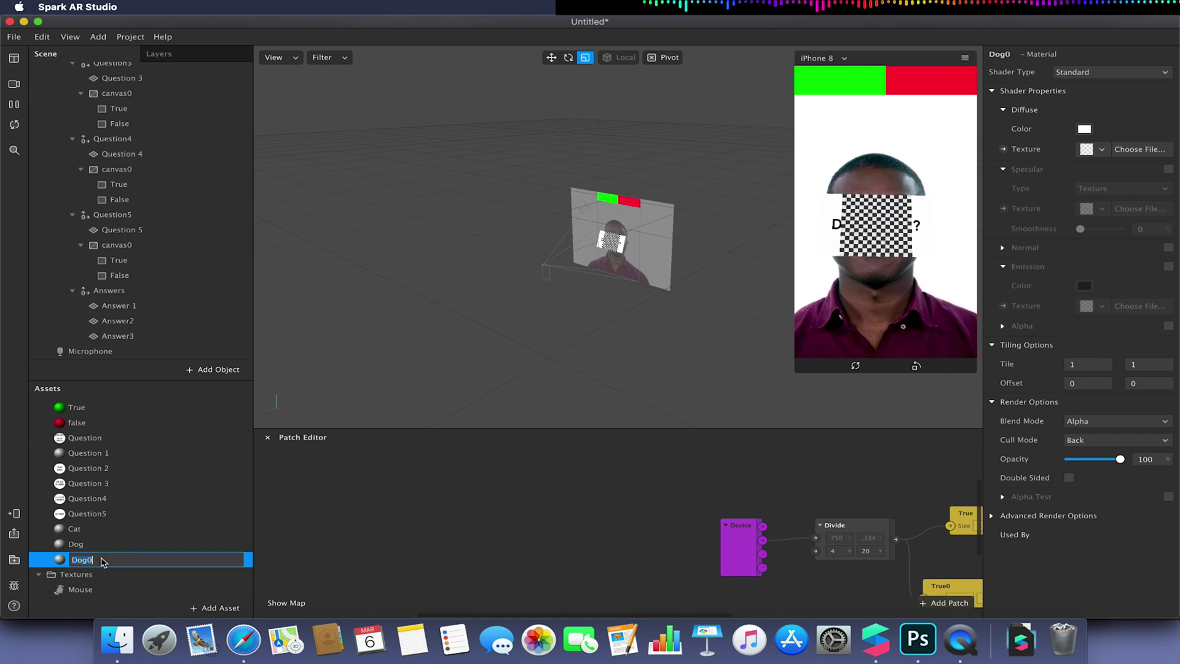
pyautogui.write('Mouse')
pyautogui.press('Return')
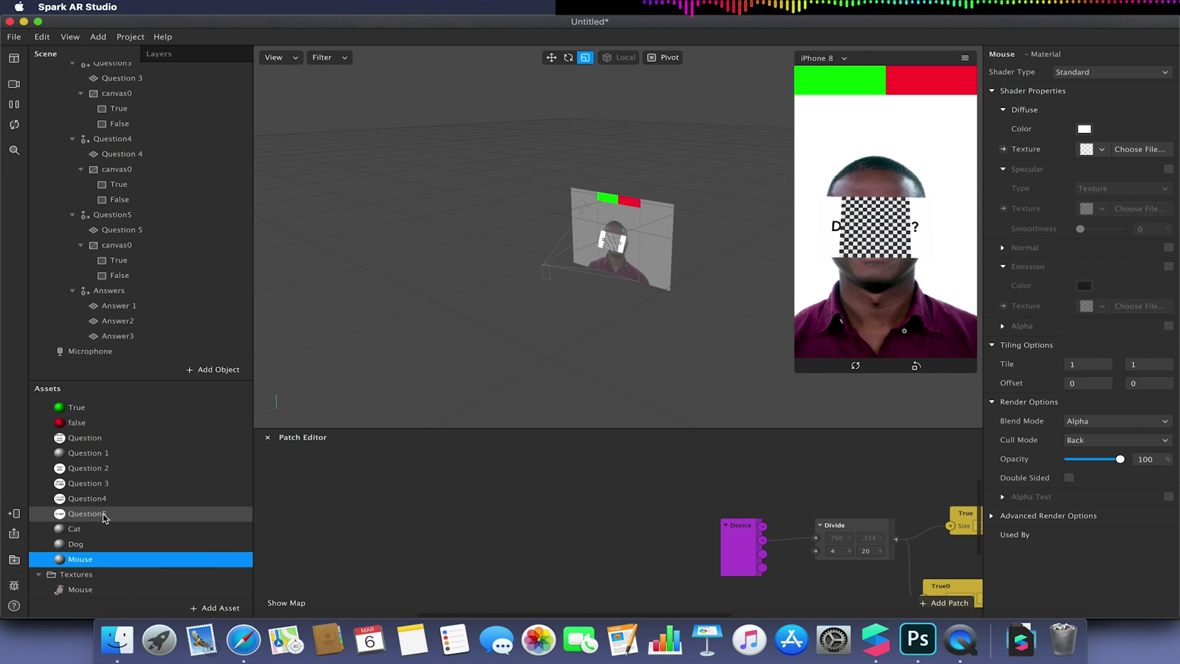
# Apply the Cat texture to the Cat material and the Dog texture to Dog.
pyautogui.click(100, 527)
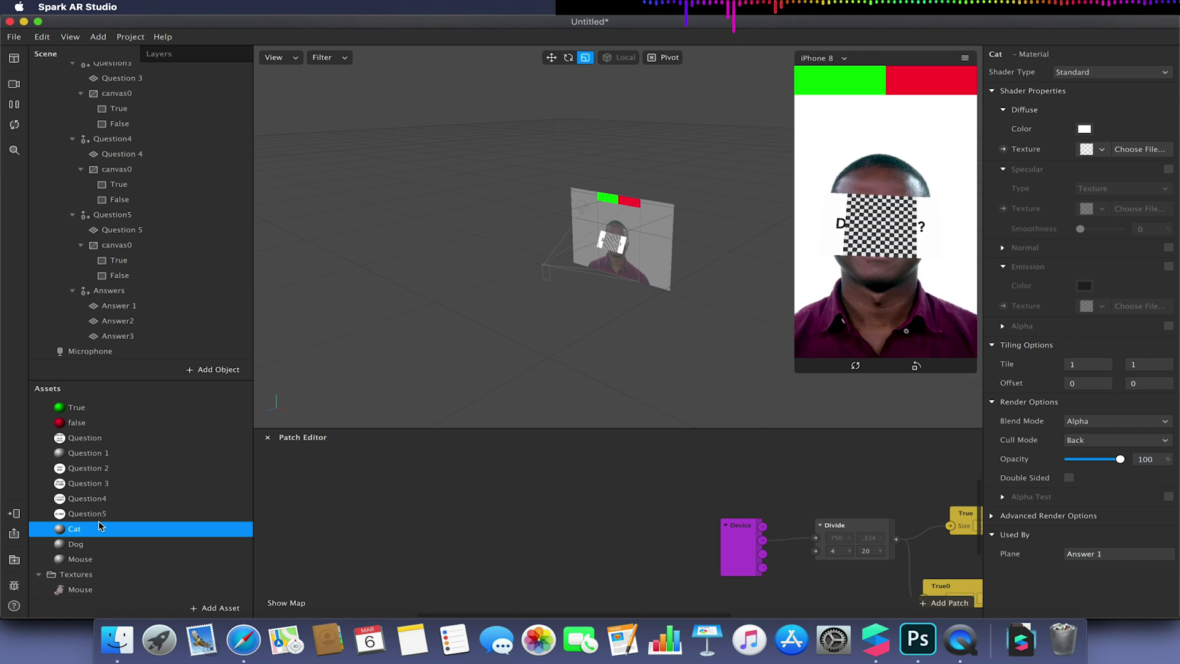
pyautogui.click(1101, 150)
pyautogui.click(1076, 190)
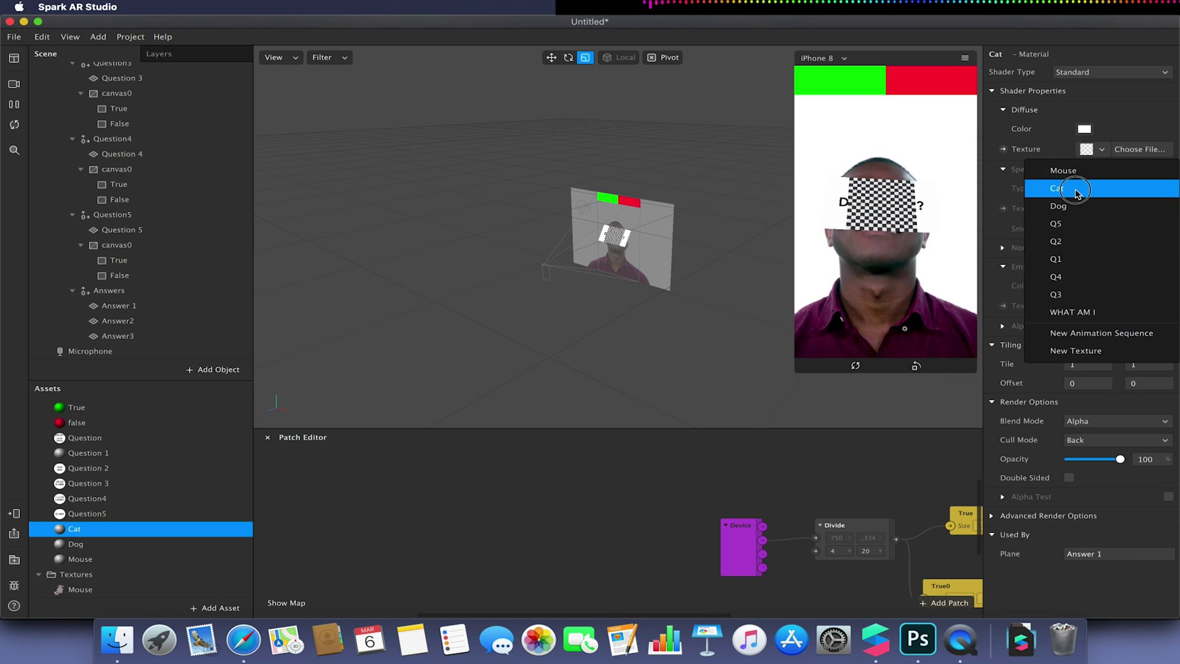
pyautogui.click(89, 546)
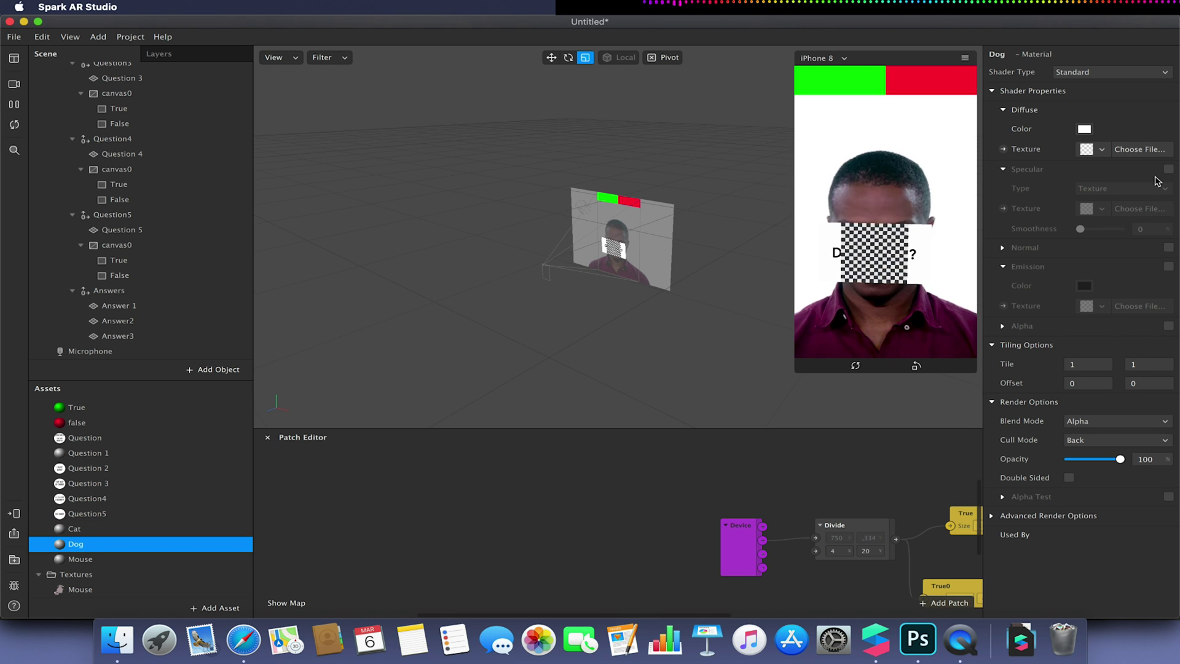
pyautogui.click(1102, 150)
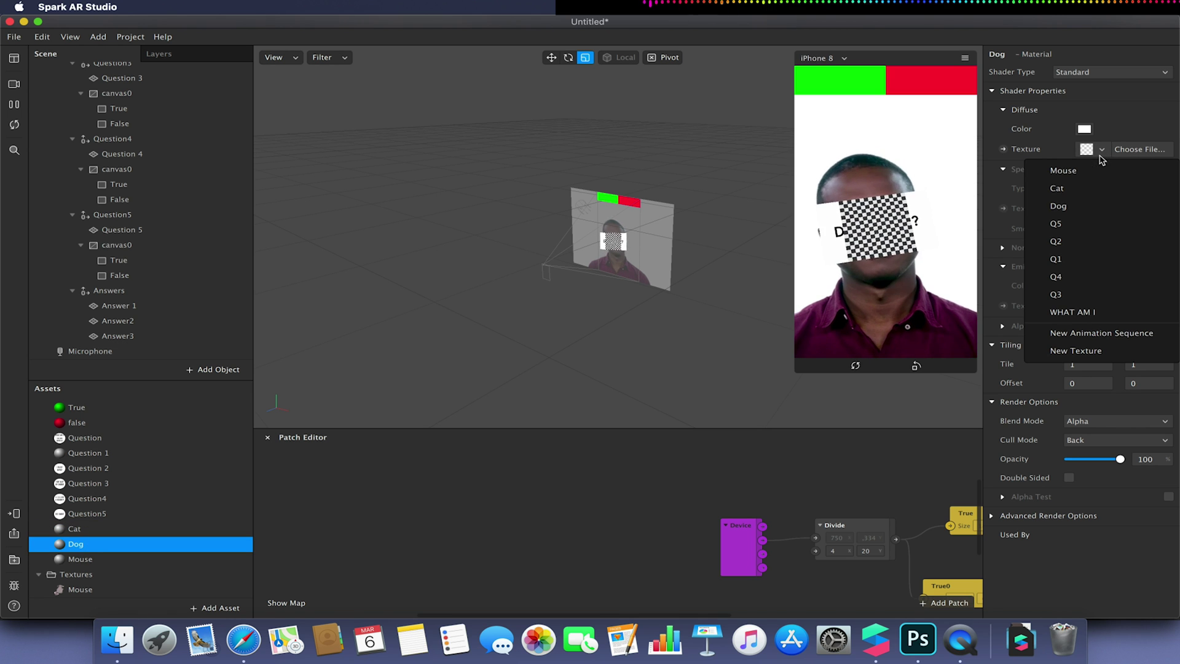
pyautogui.click(1069, 206)
# Texture the Mouse material with Mouse and set Cat, Dog and Mouse to Flat shading.
pyautogui.click(106, 559)
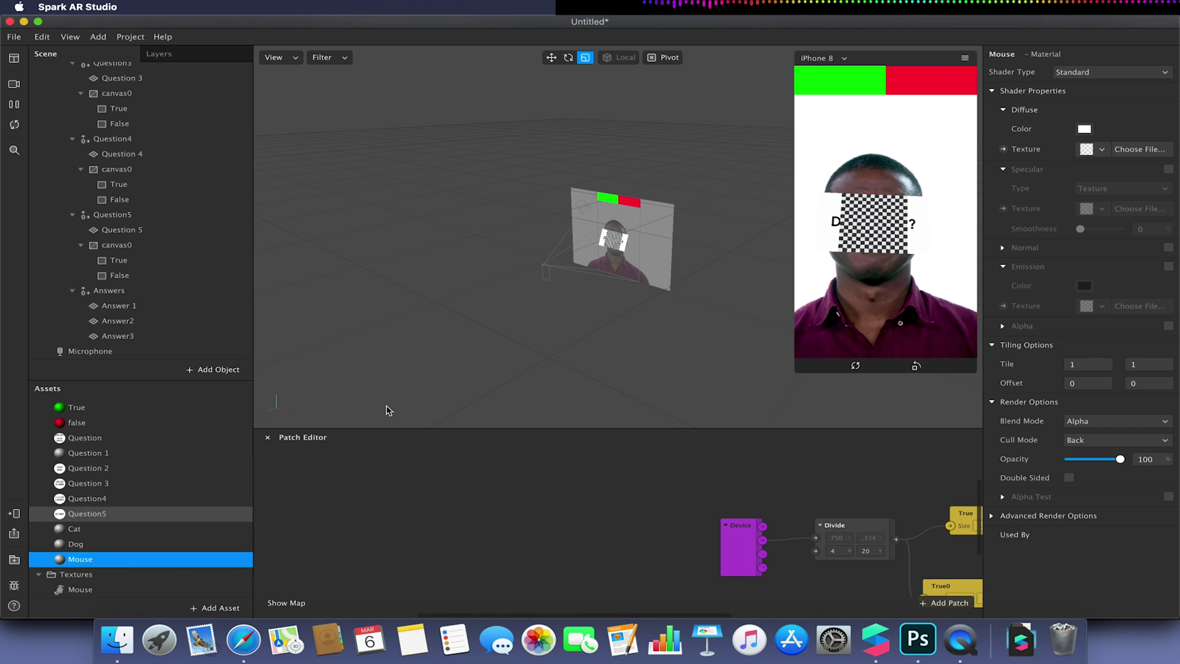
pyautogui.click(1102, 151)
pyautogui.click(1073, 170)
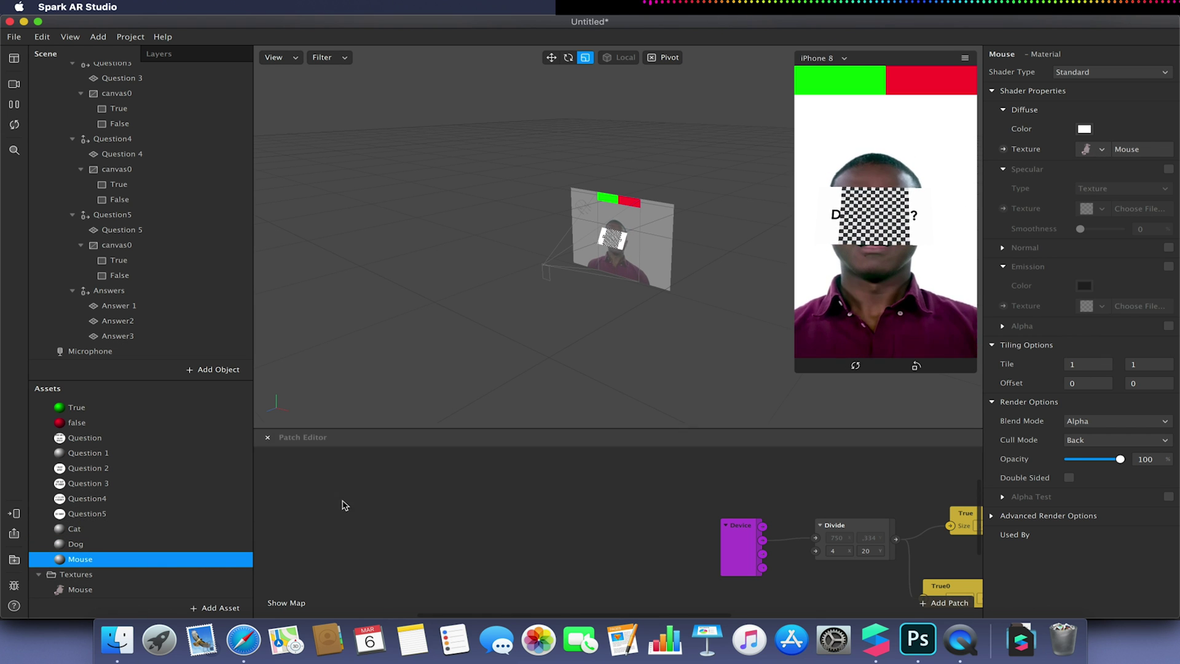
pyautogui.keyDown('shift'); pyautogui.click(114, 532); pyautogui.keyUp('shift')
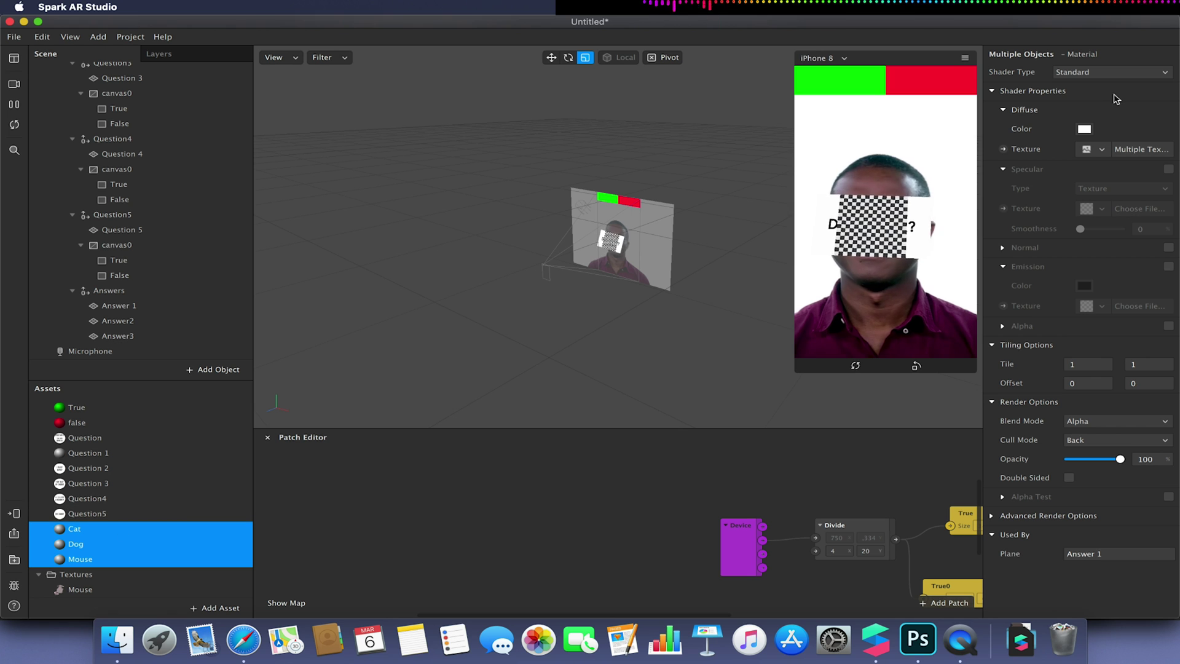
pyautogui.click(1107, 75)
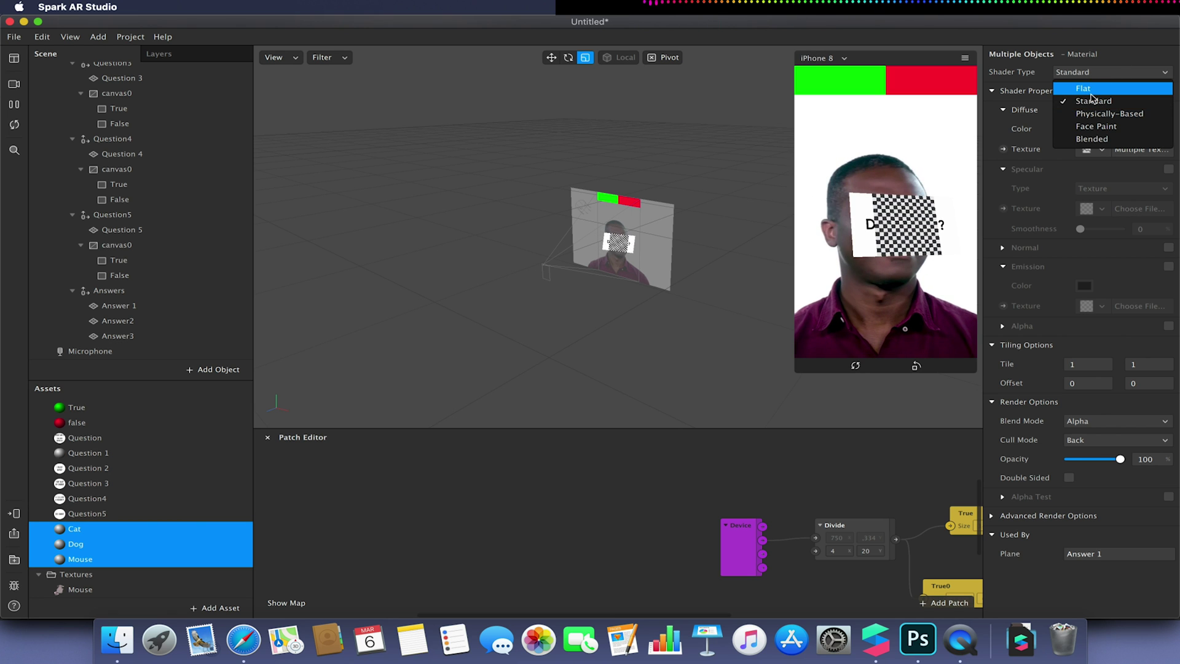
pyautogui.click(1089, 86)
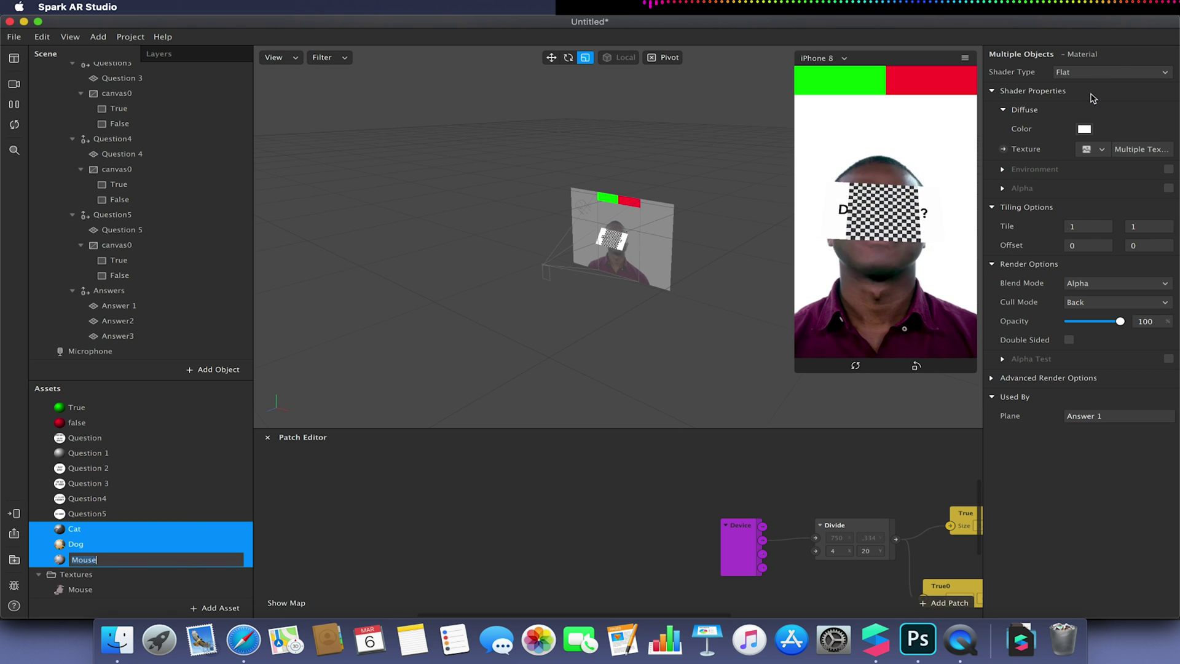
# Apply the Dog material to Answer2 and the Mouse material to Answer3.
pyautogui.click(123, 305)
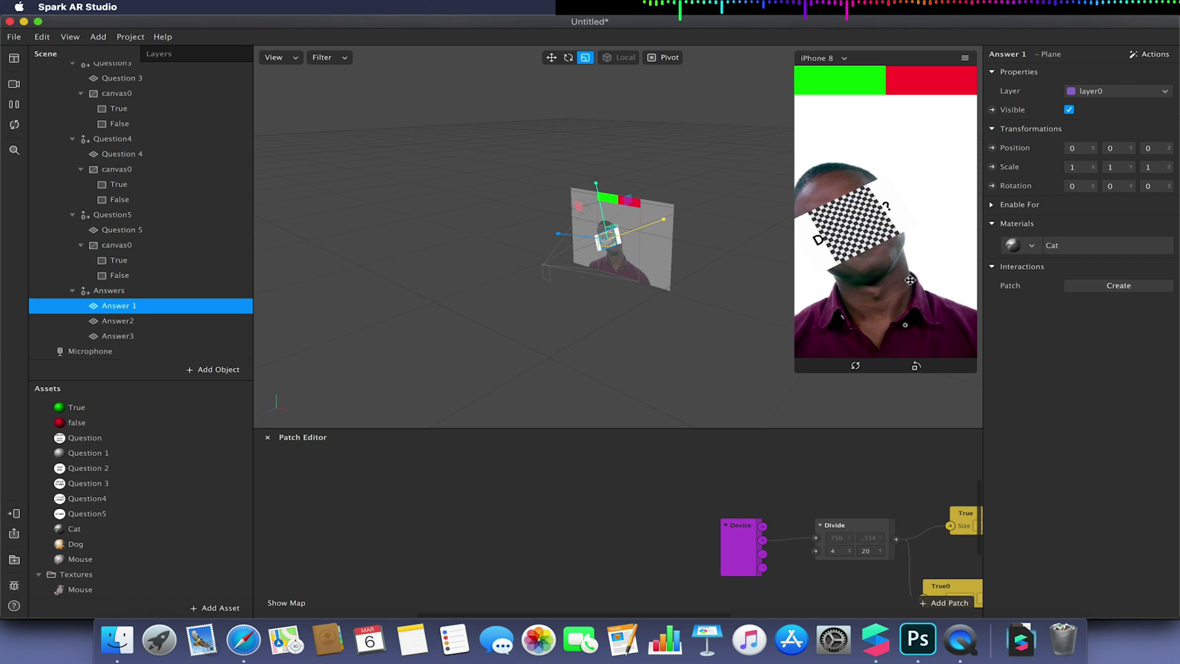
pyautogui.click(153, 321)
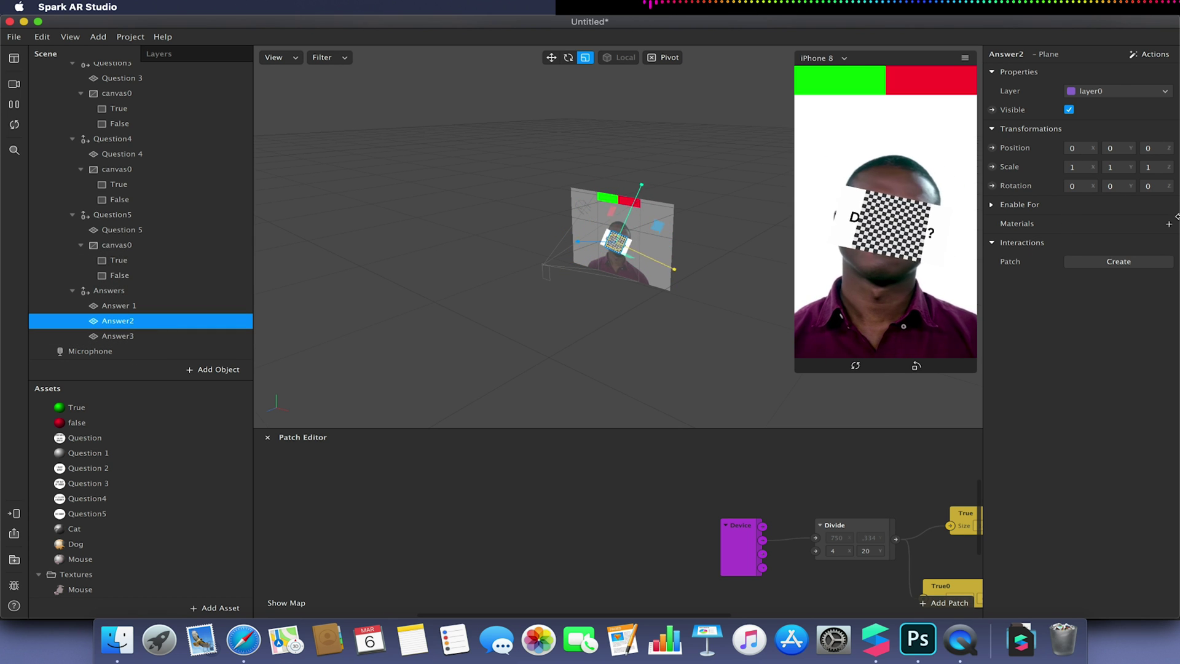
pyautogui.click(1169, 224)
pyautogui.click(1061, 403)
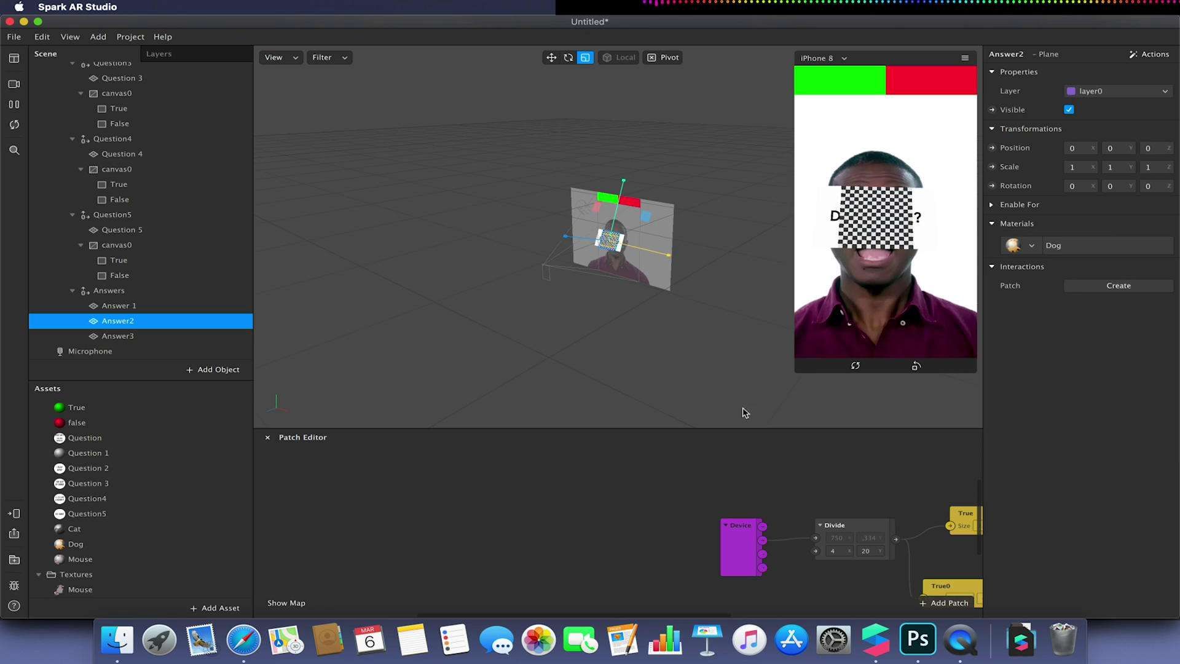
pyautogui.click(198, 336)
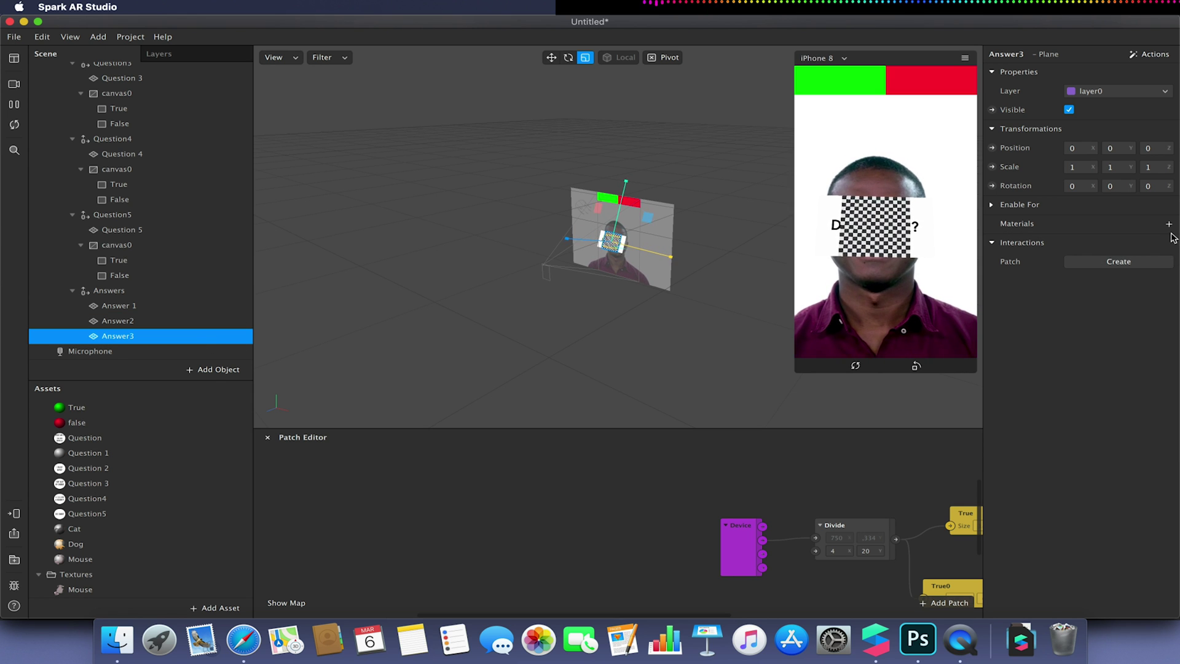
pyautogui.click(1169, 224)
pyautogui.click(1118, 418)
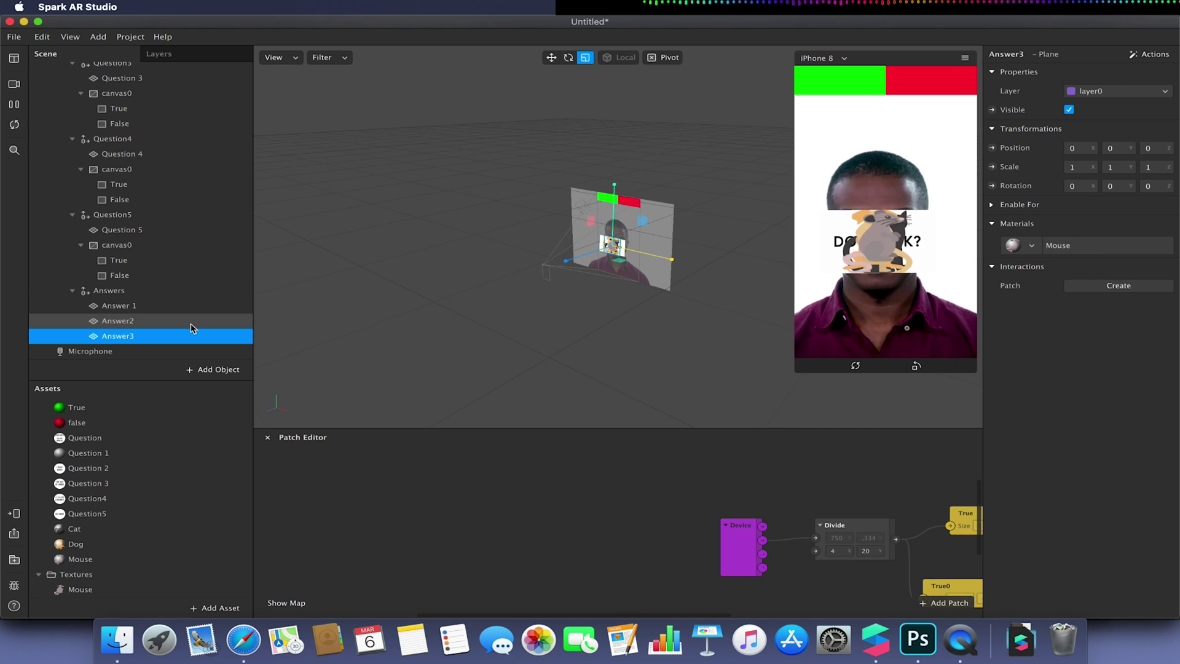
# Enlarge the phone simulator preview so the mouse image over the face appears bigger.
pyautogui.scroll(3, 219, 193)
pyautogui.scroll(10, 219, 200)
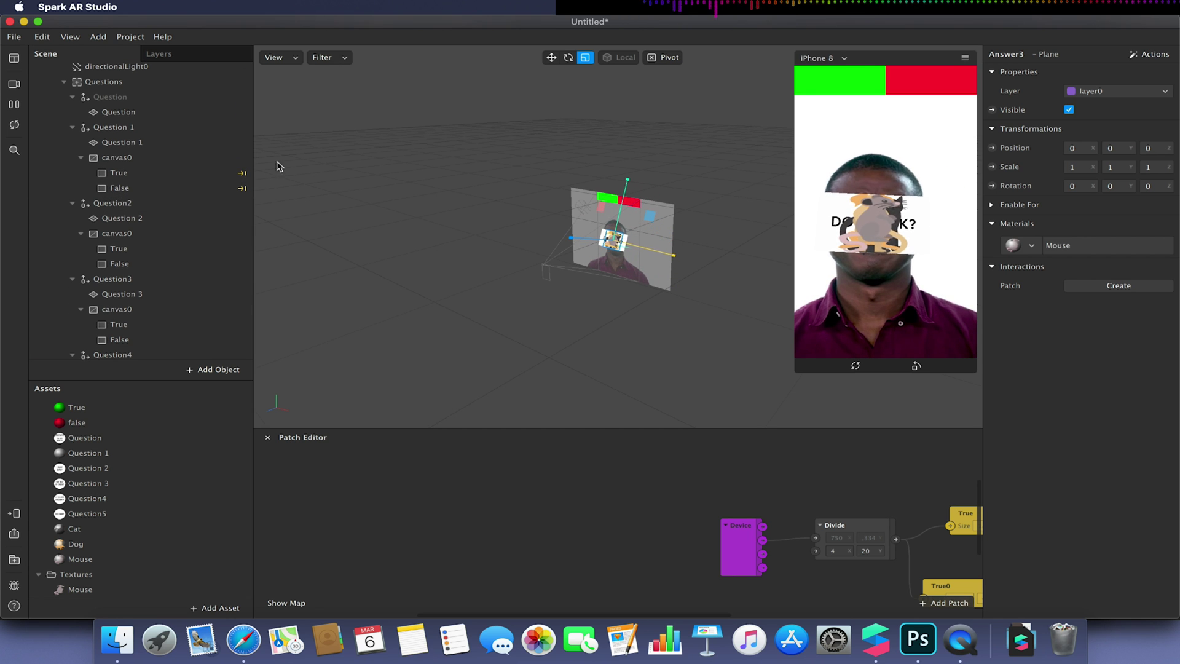
pyautogui.moveTo(799, 373); pyautogui.dragTo(744, 507)
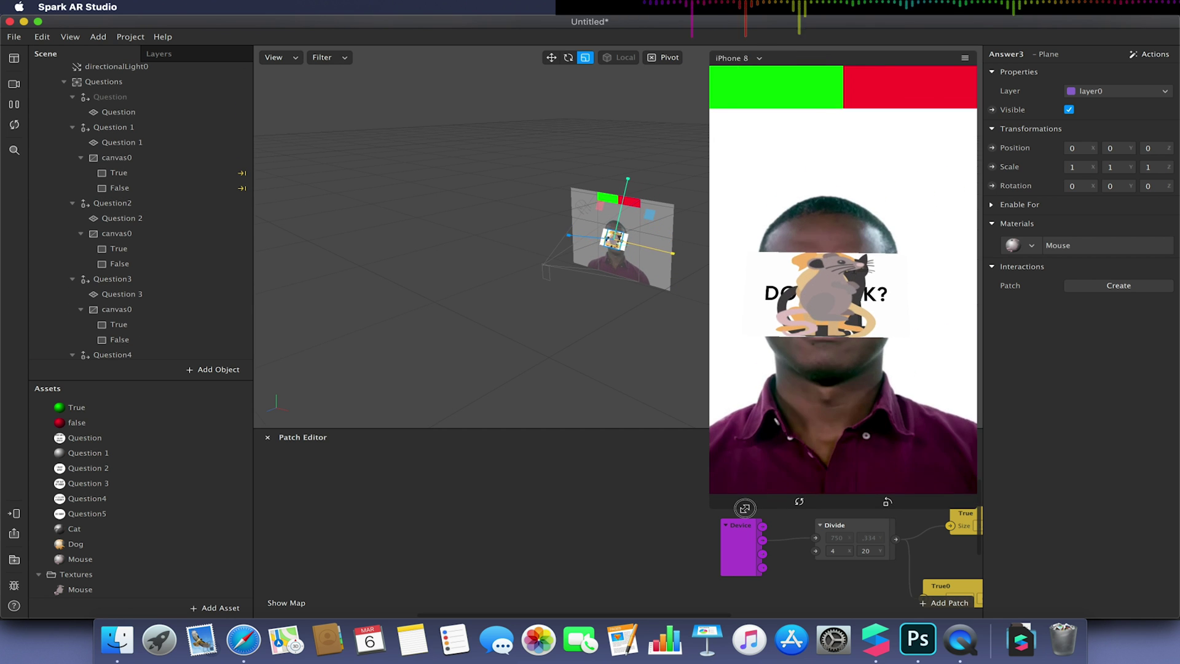